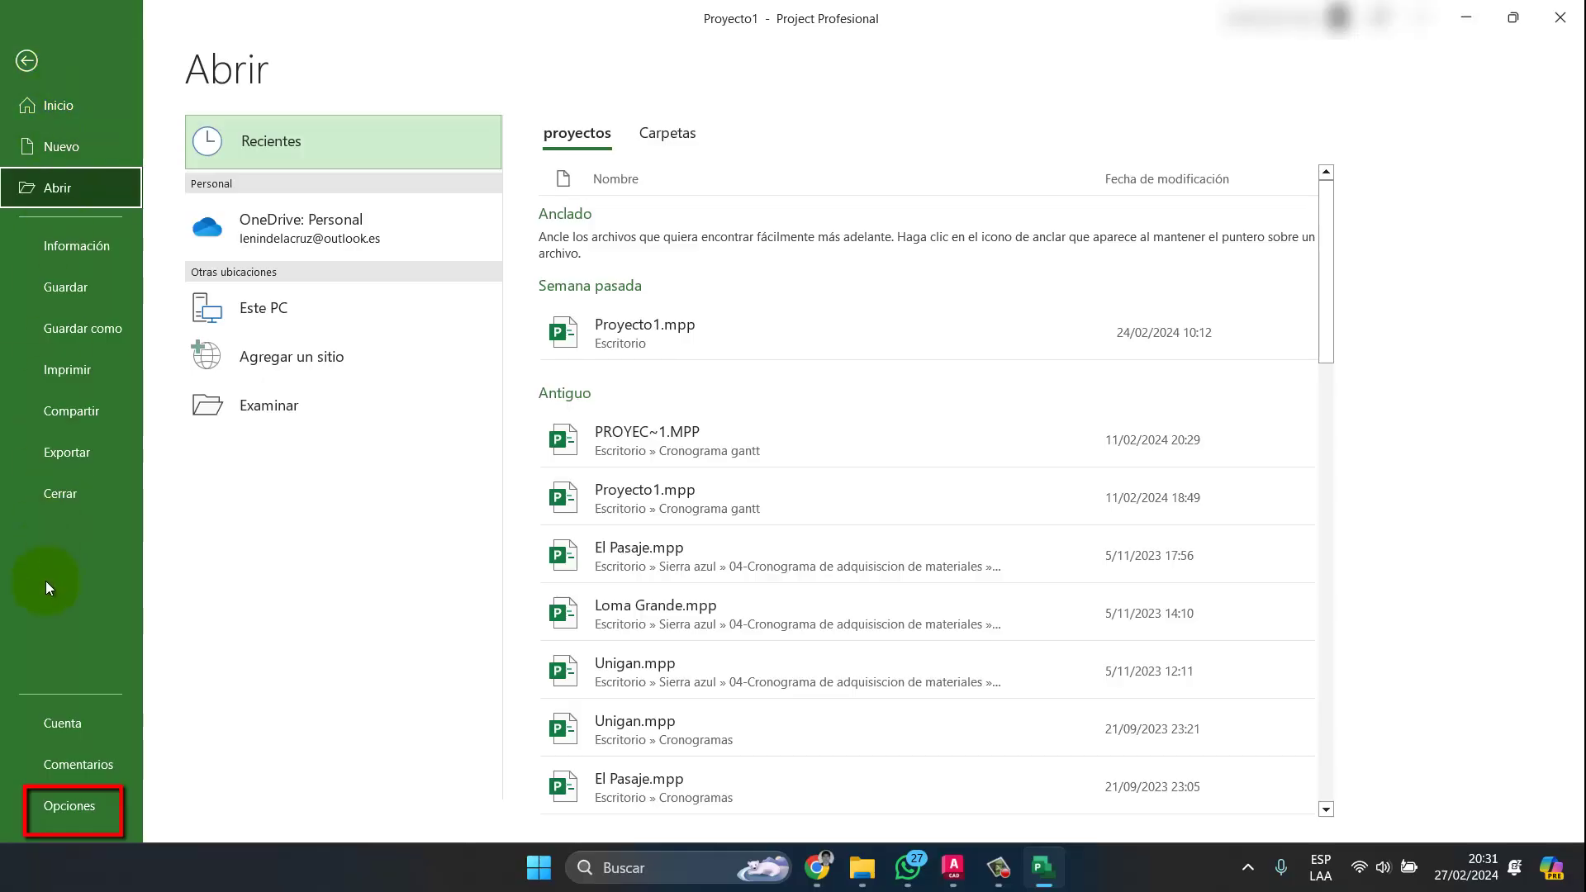
Open the project's scheduling options and set the week to start on Lunes
click(68, 806)
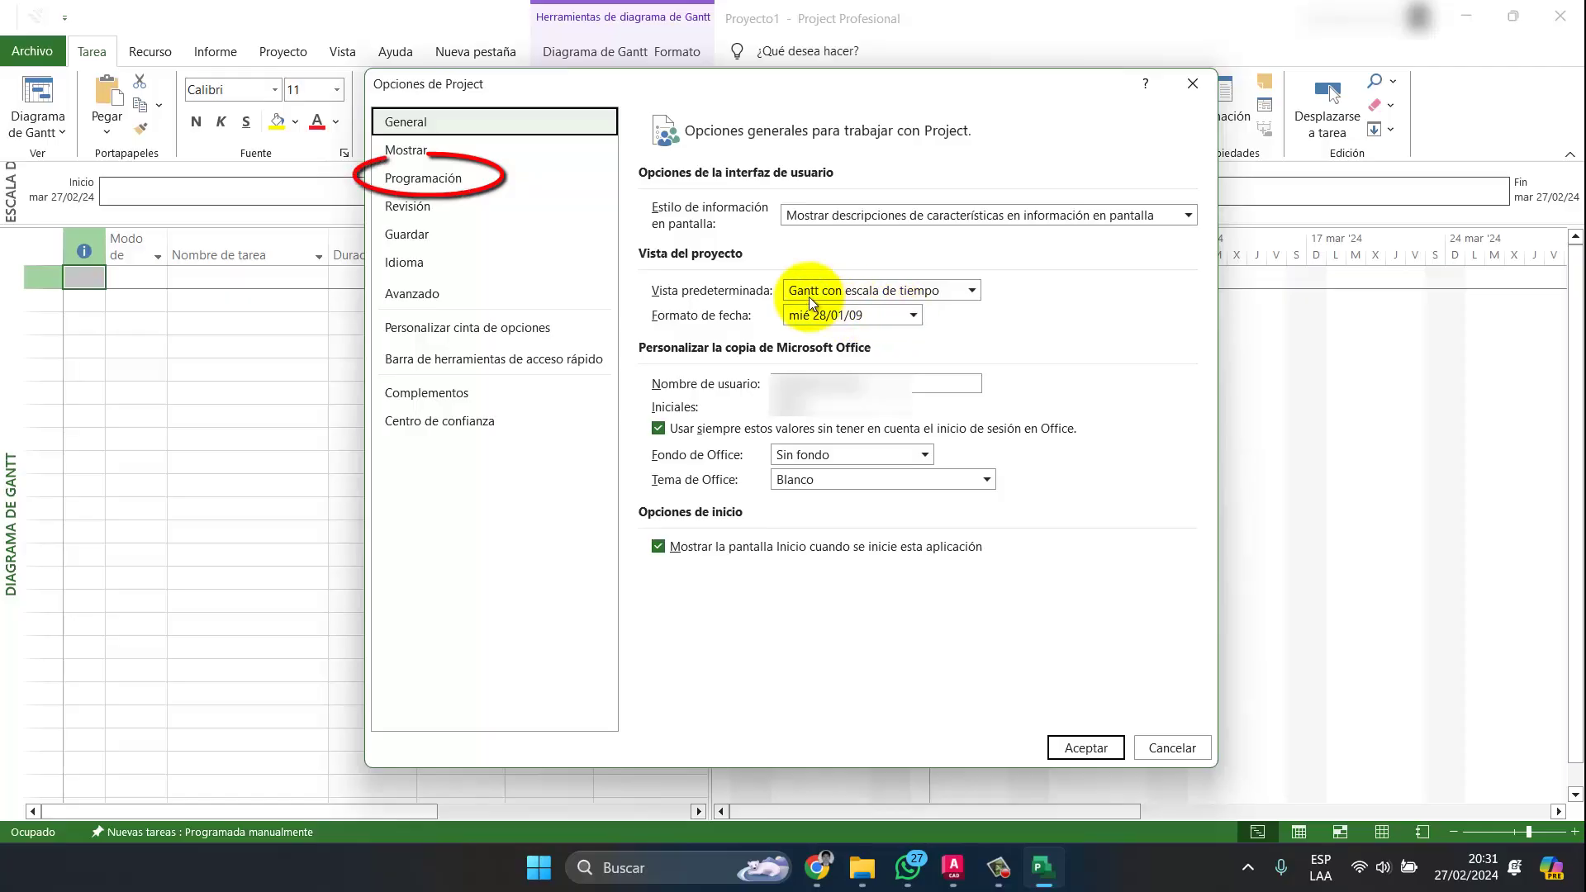
click(474, 180)
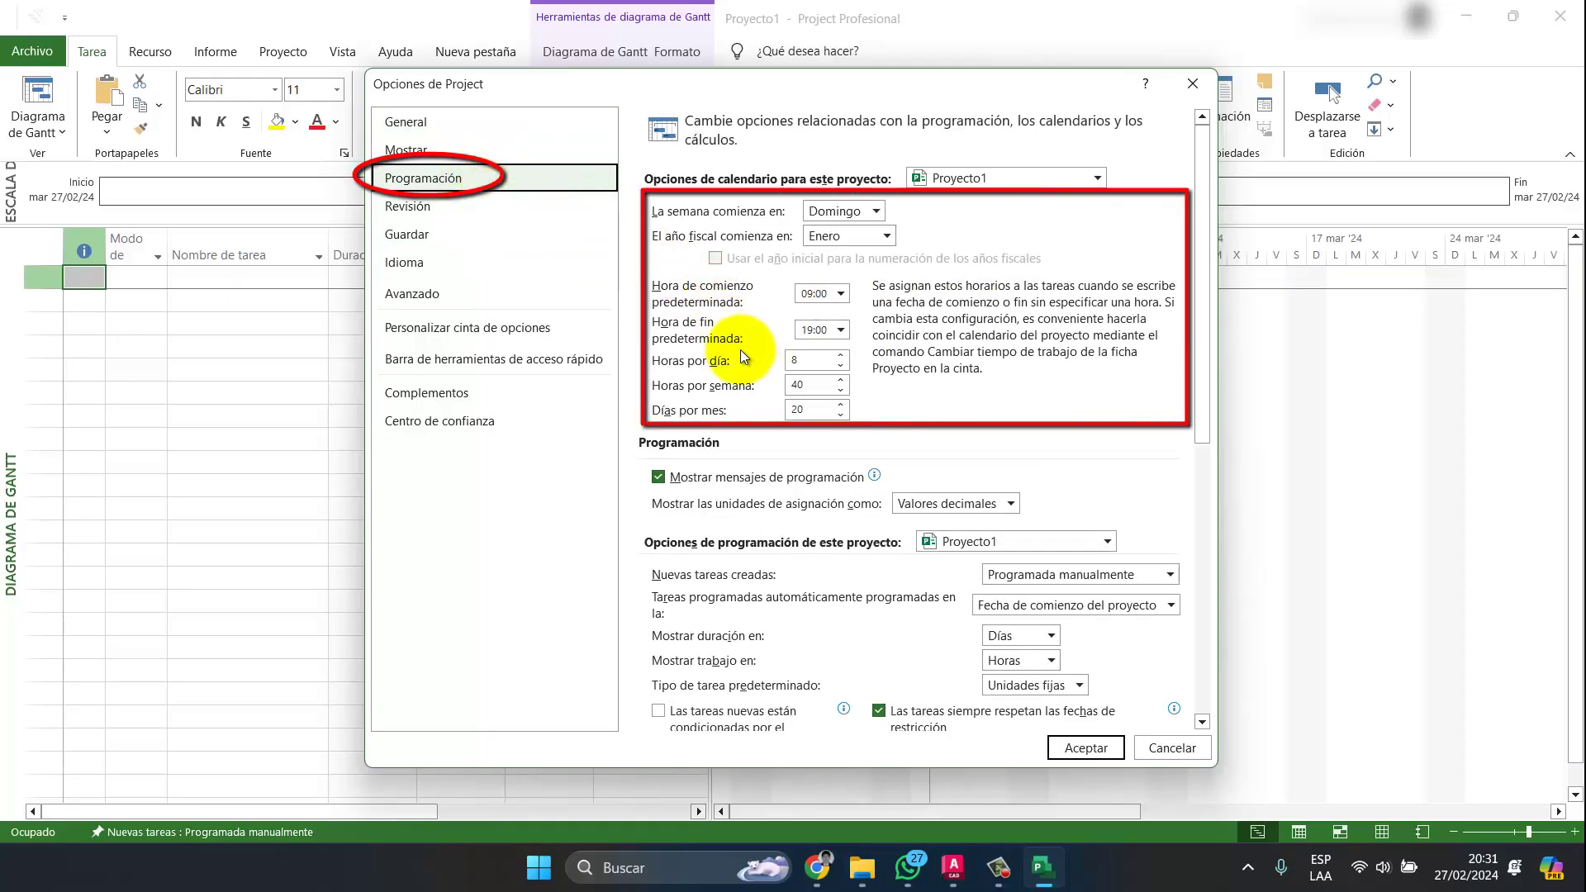
click(843, 212)
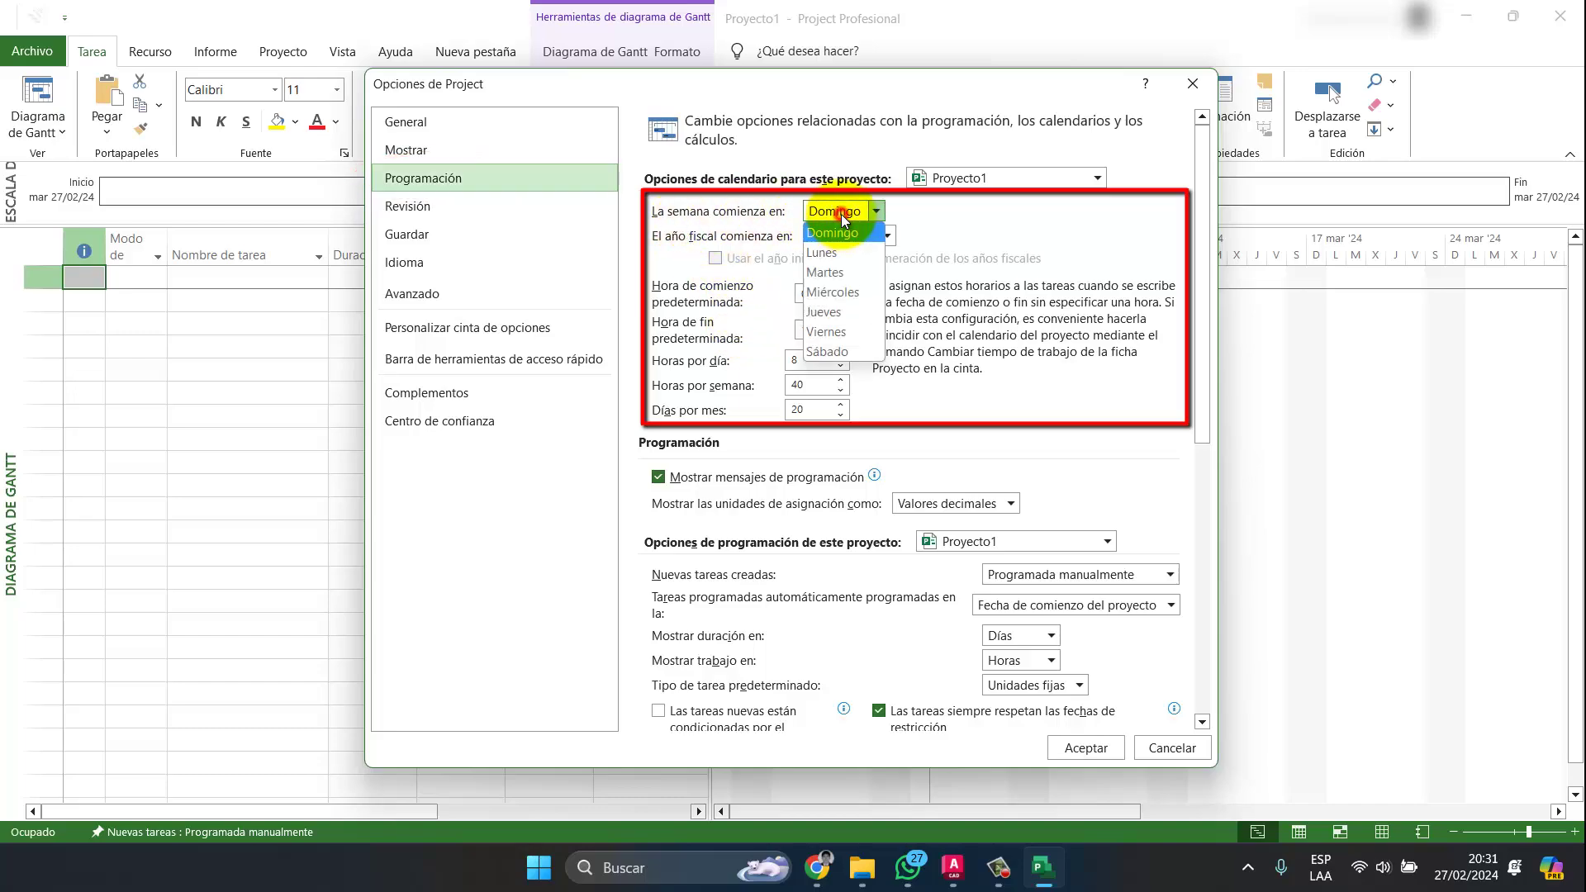
click(864, 238)
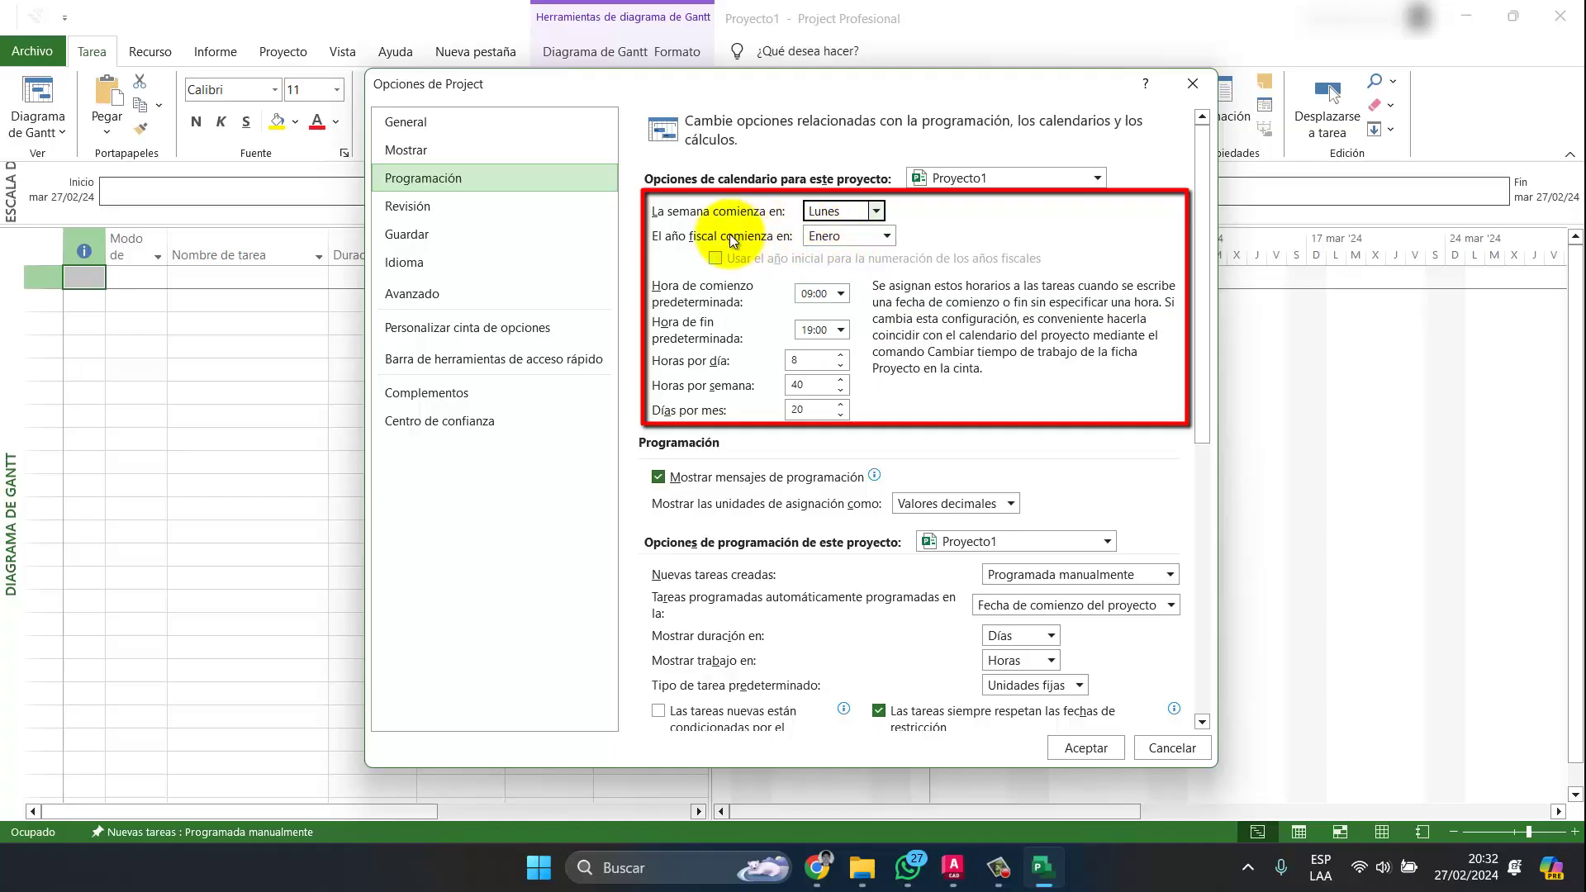
Set the default start time to 08:00 and the default end time to 17:00
click(814, 293)
click(813, 632)
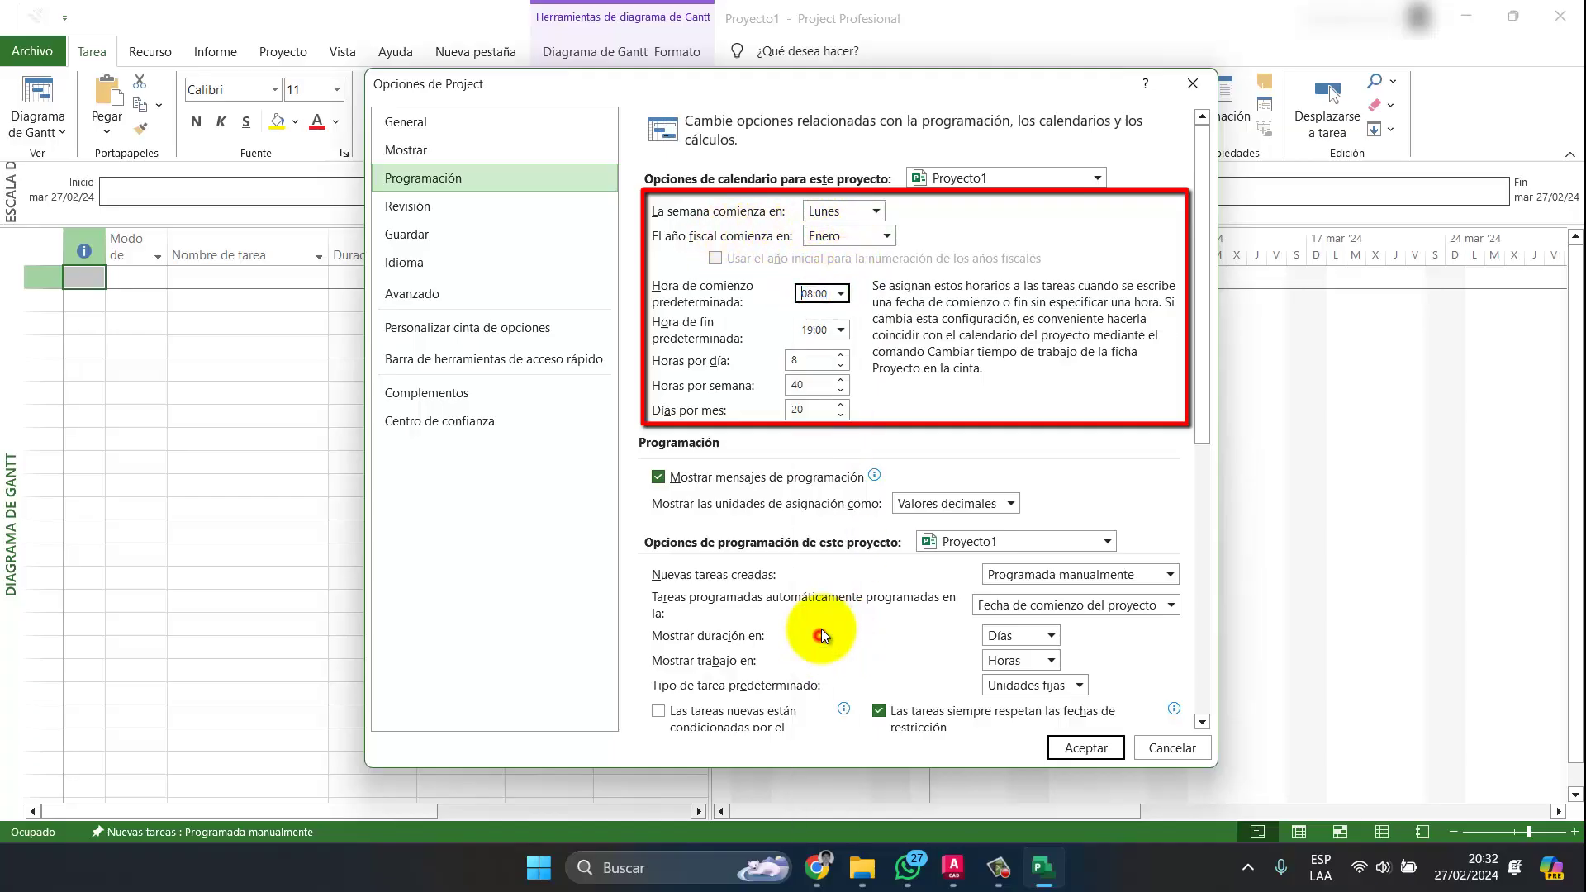
click(833, 331)
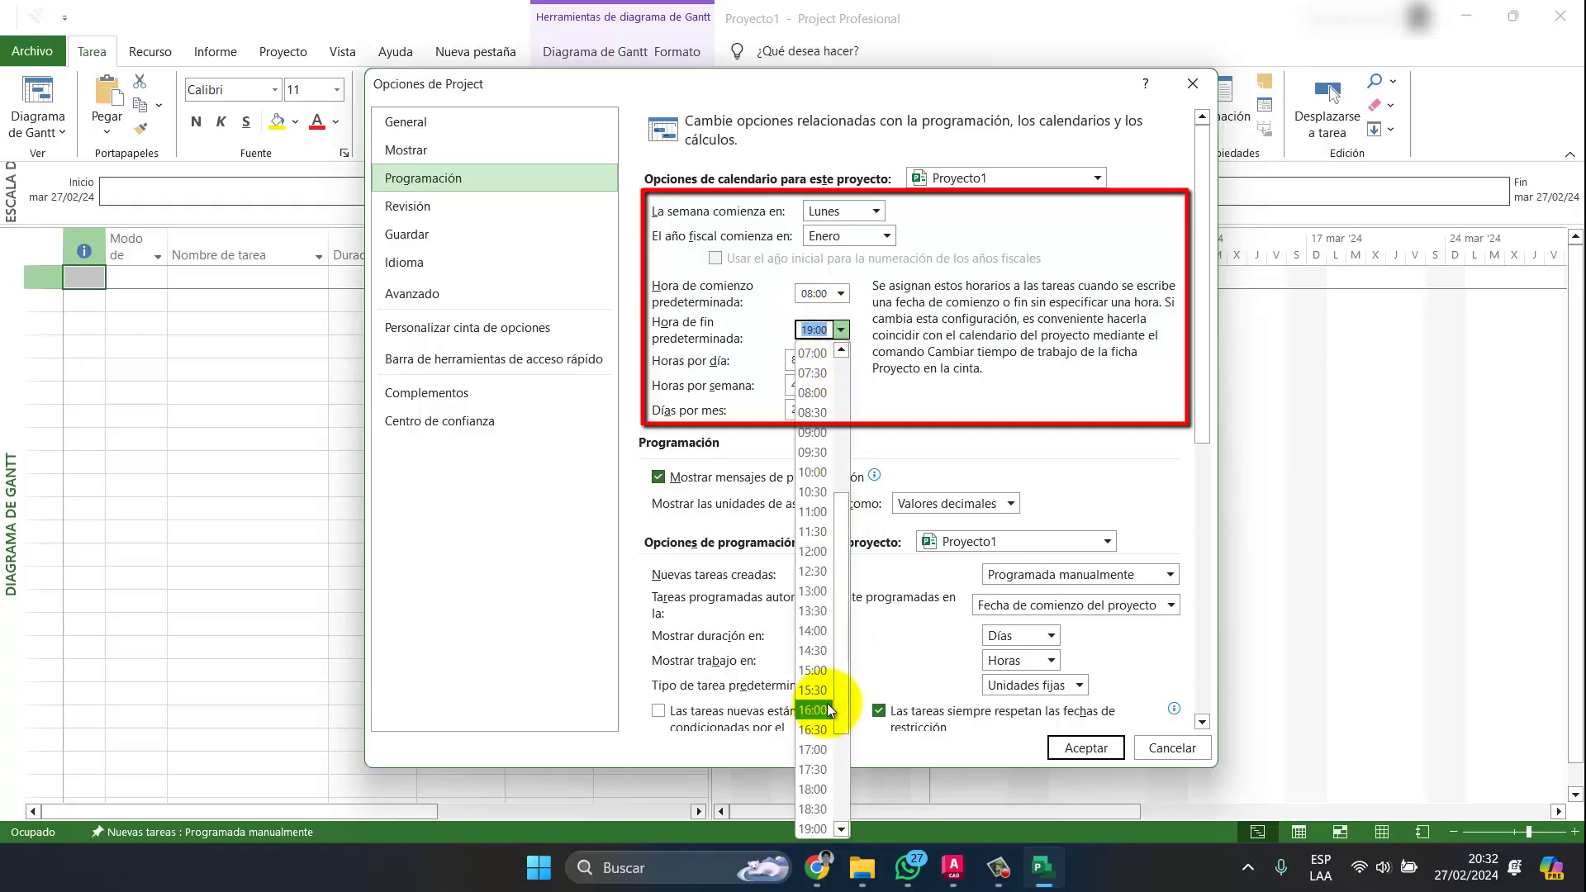
click(818, 751)
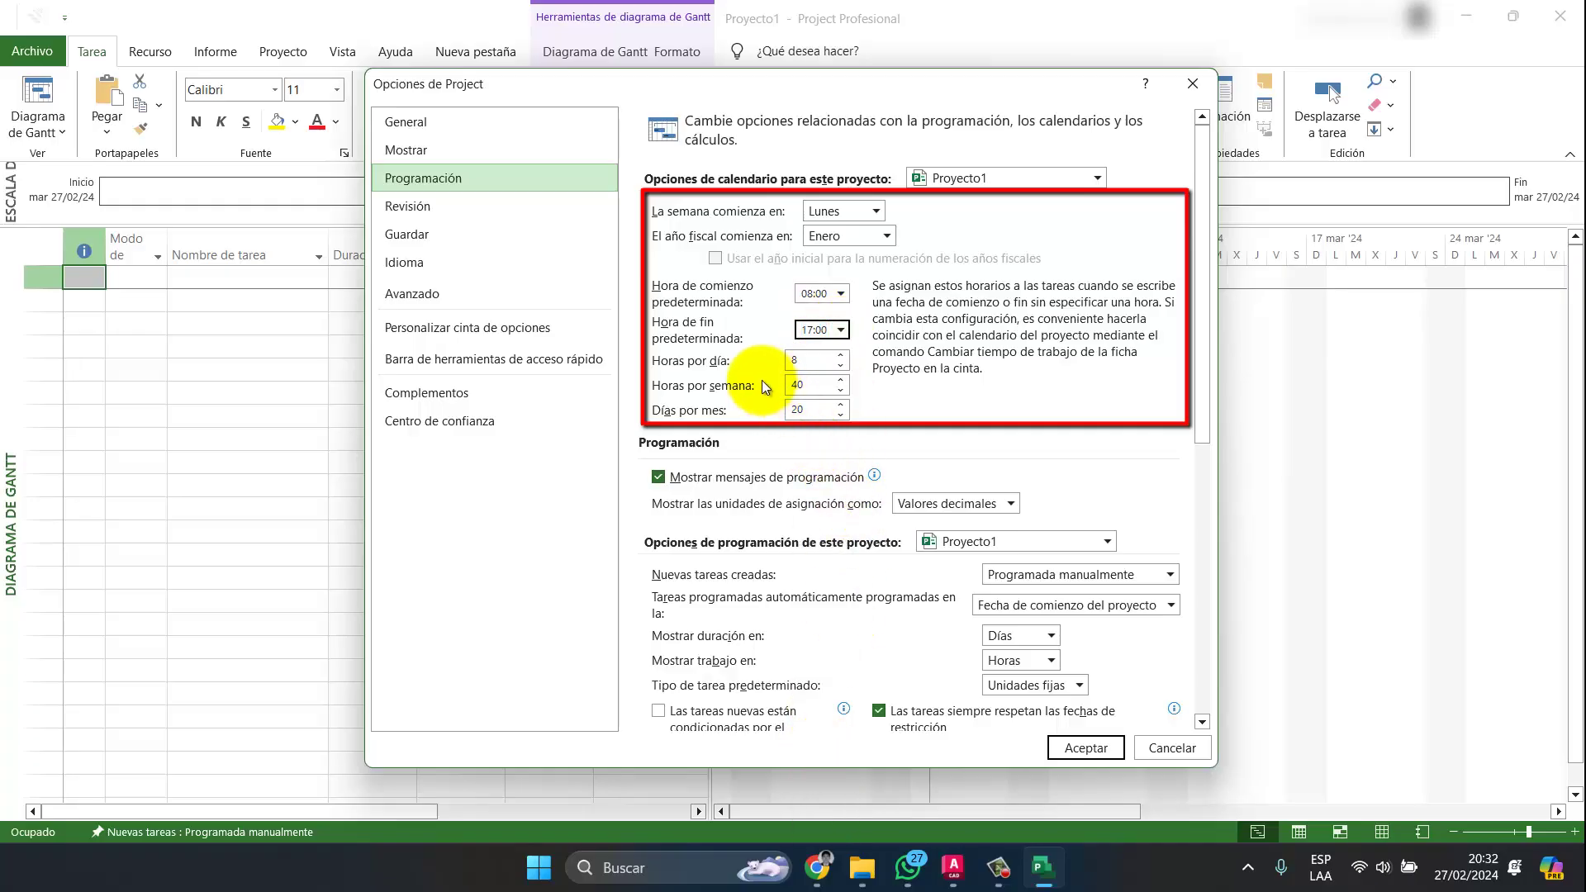
Set the calendar options to 48 hours per week and 26 days per month
click(813, 386)
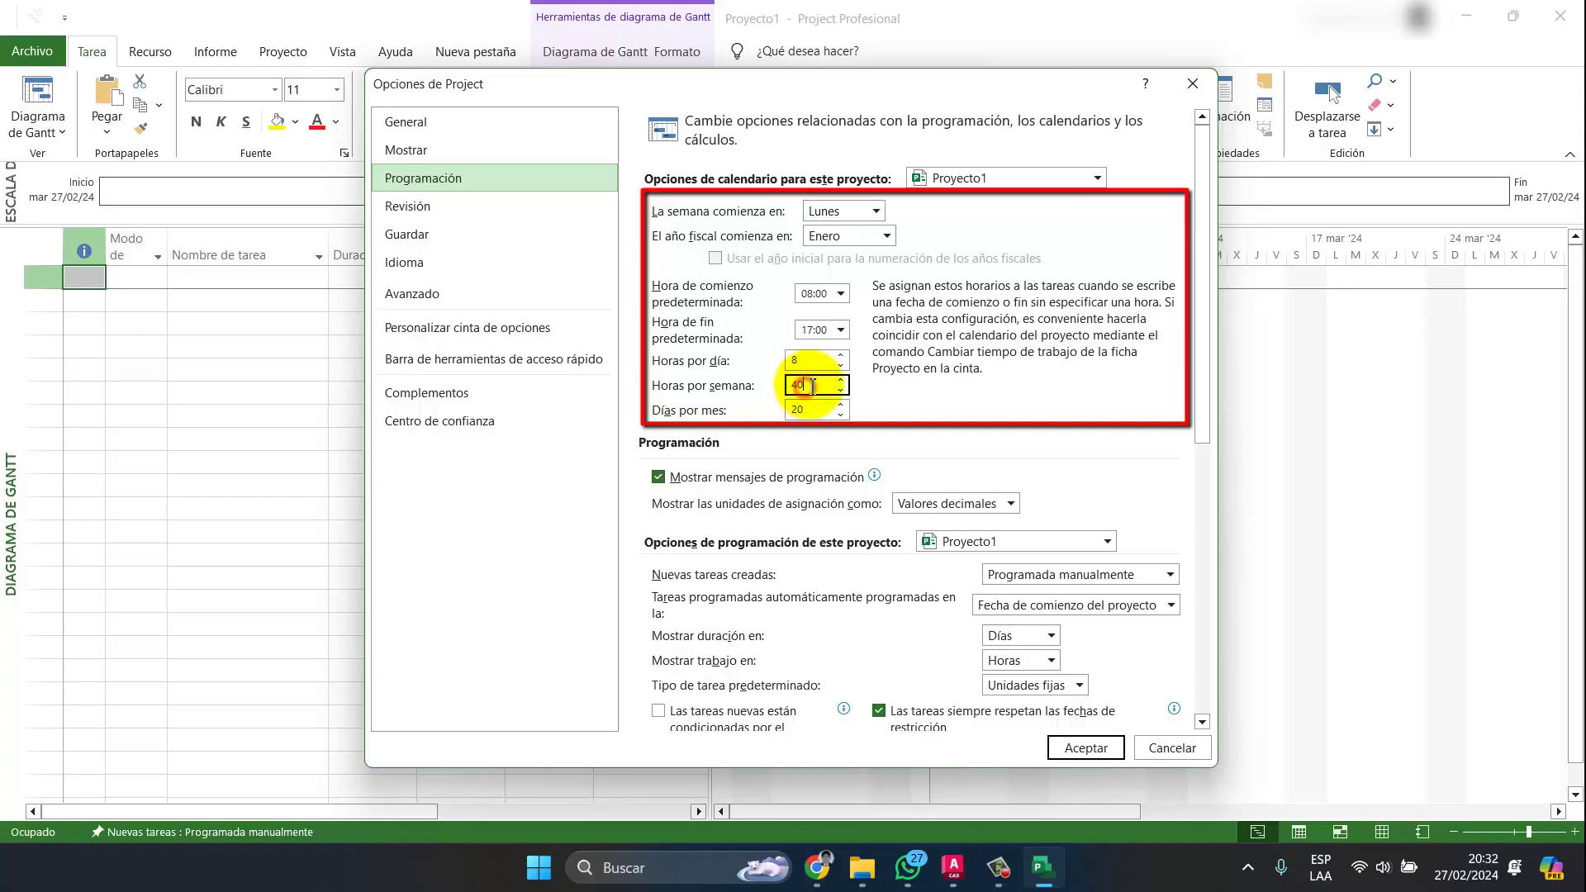
text(8)
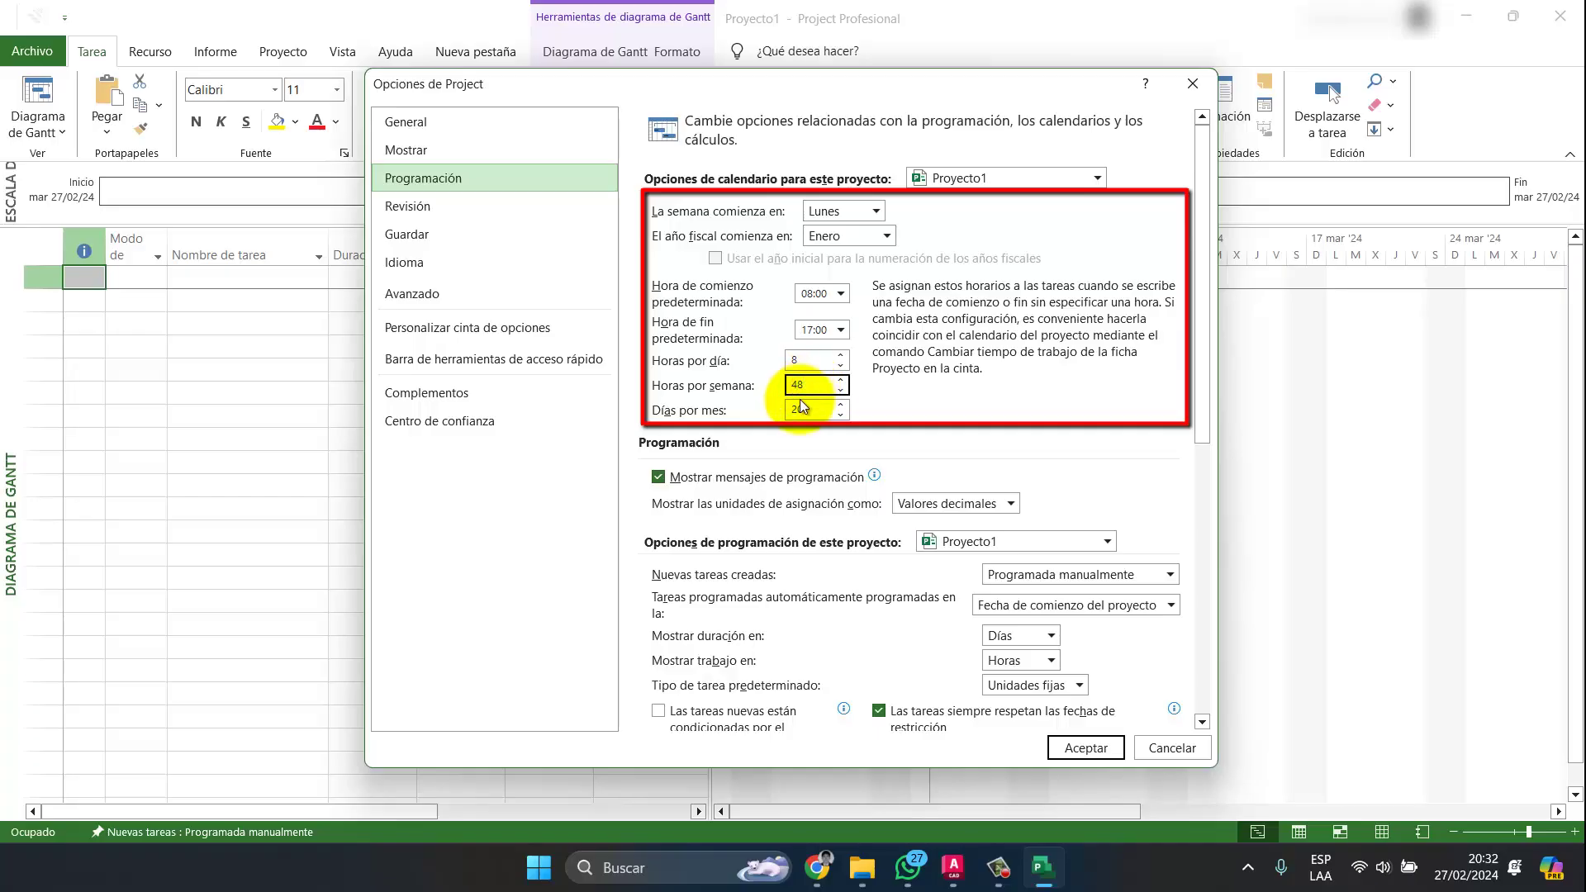
click(805, 411)
key(BackSpace)
text(6)
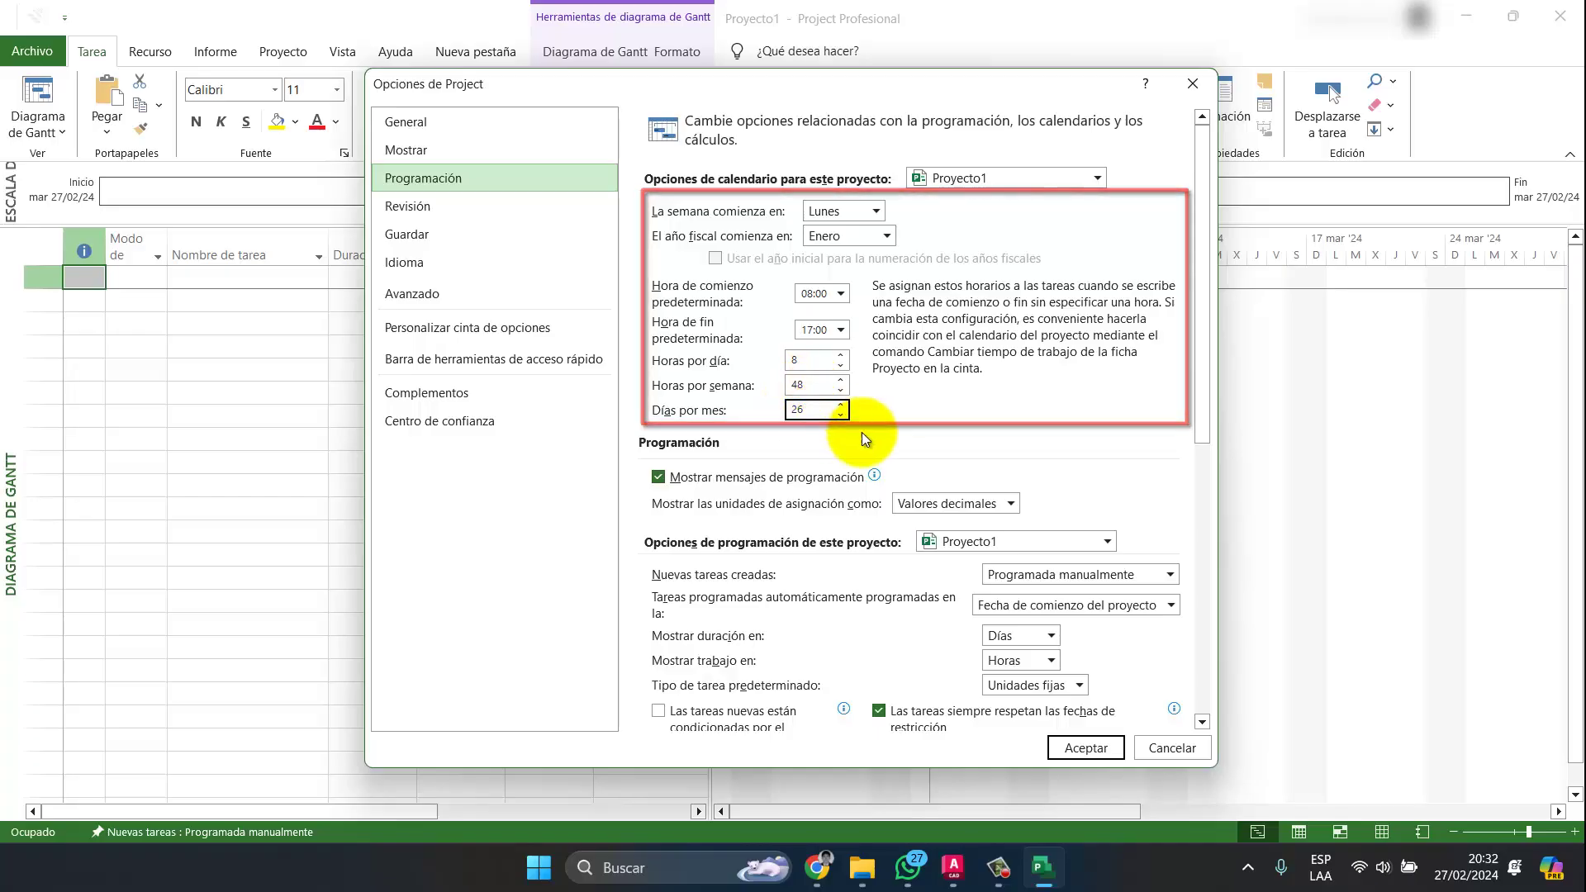
Choose Valores decimales as the display format for assignment units in the scheduling options
scroll(1000, 430, down, 1)
scroll(1000, 430, down, 3)
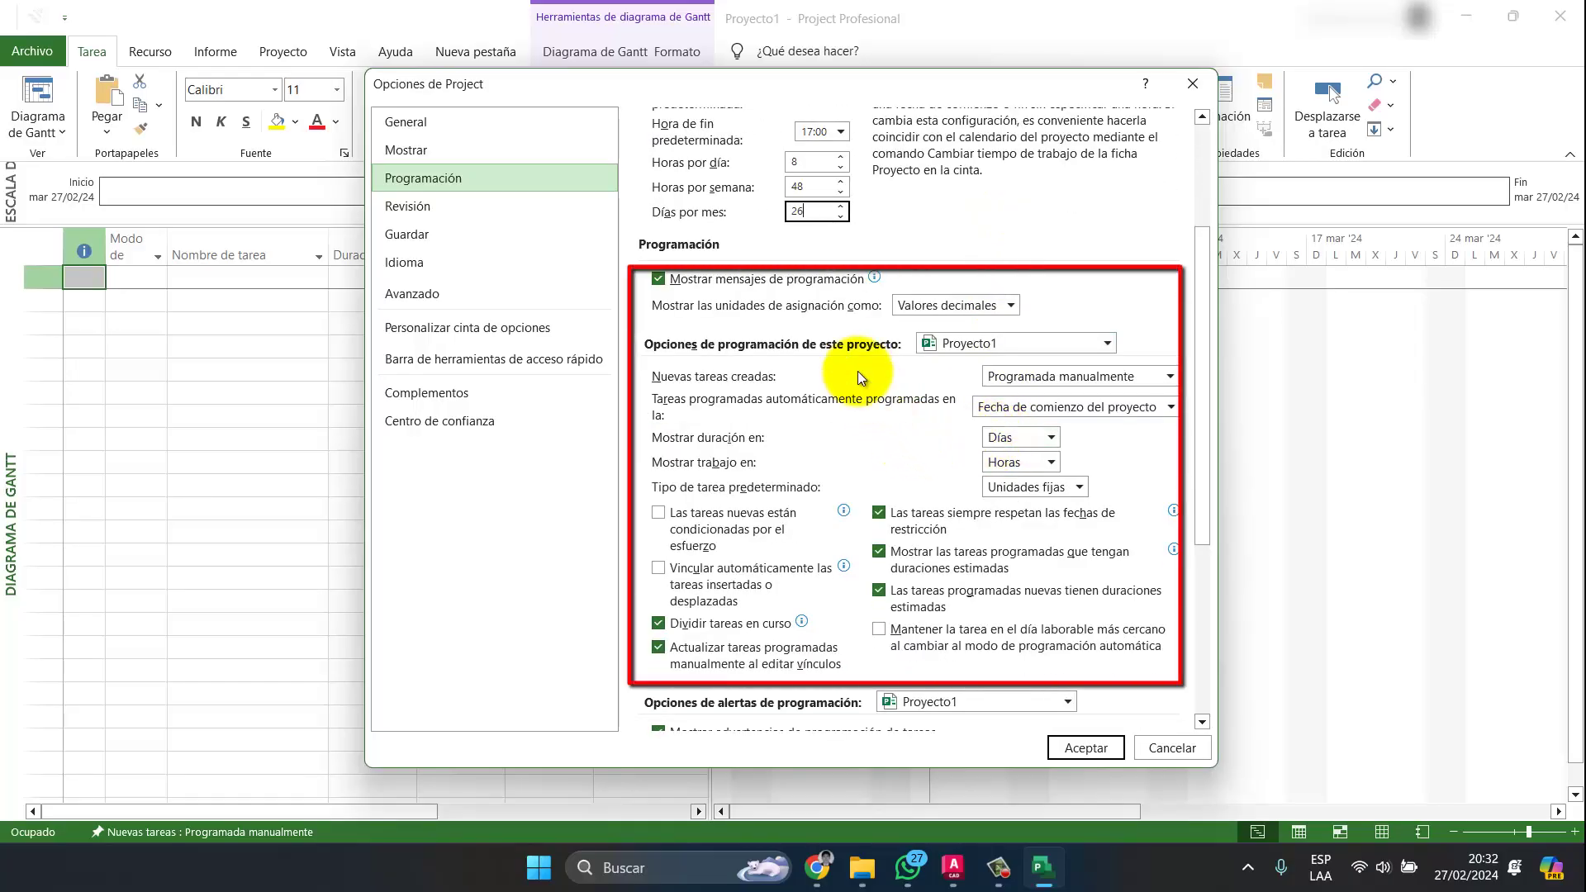
click(972, 308)
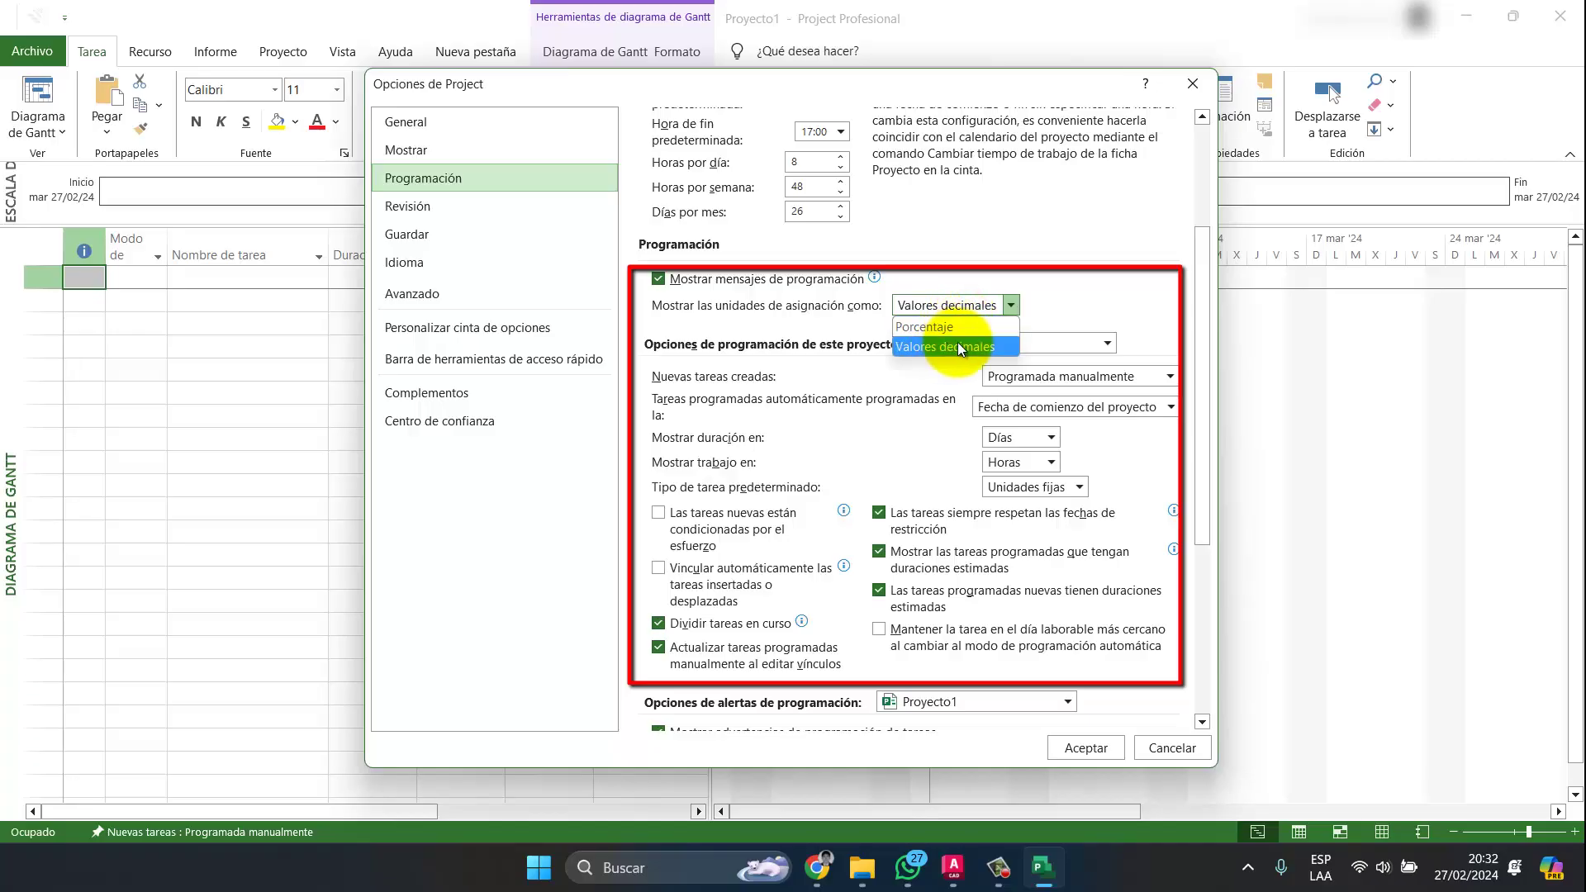
click(958, 342)
Set newly created tasks in this project to Programada automáticamente
scroll(1074, 281, down, 1)
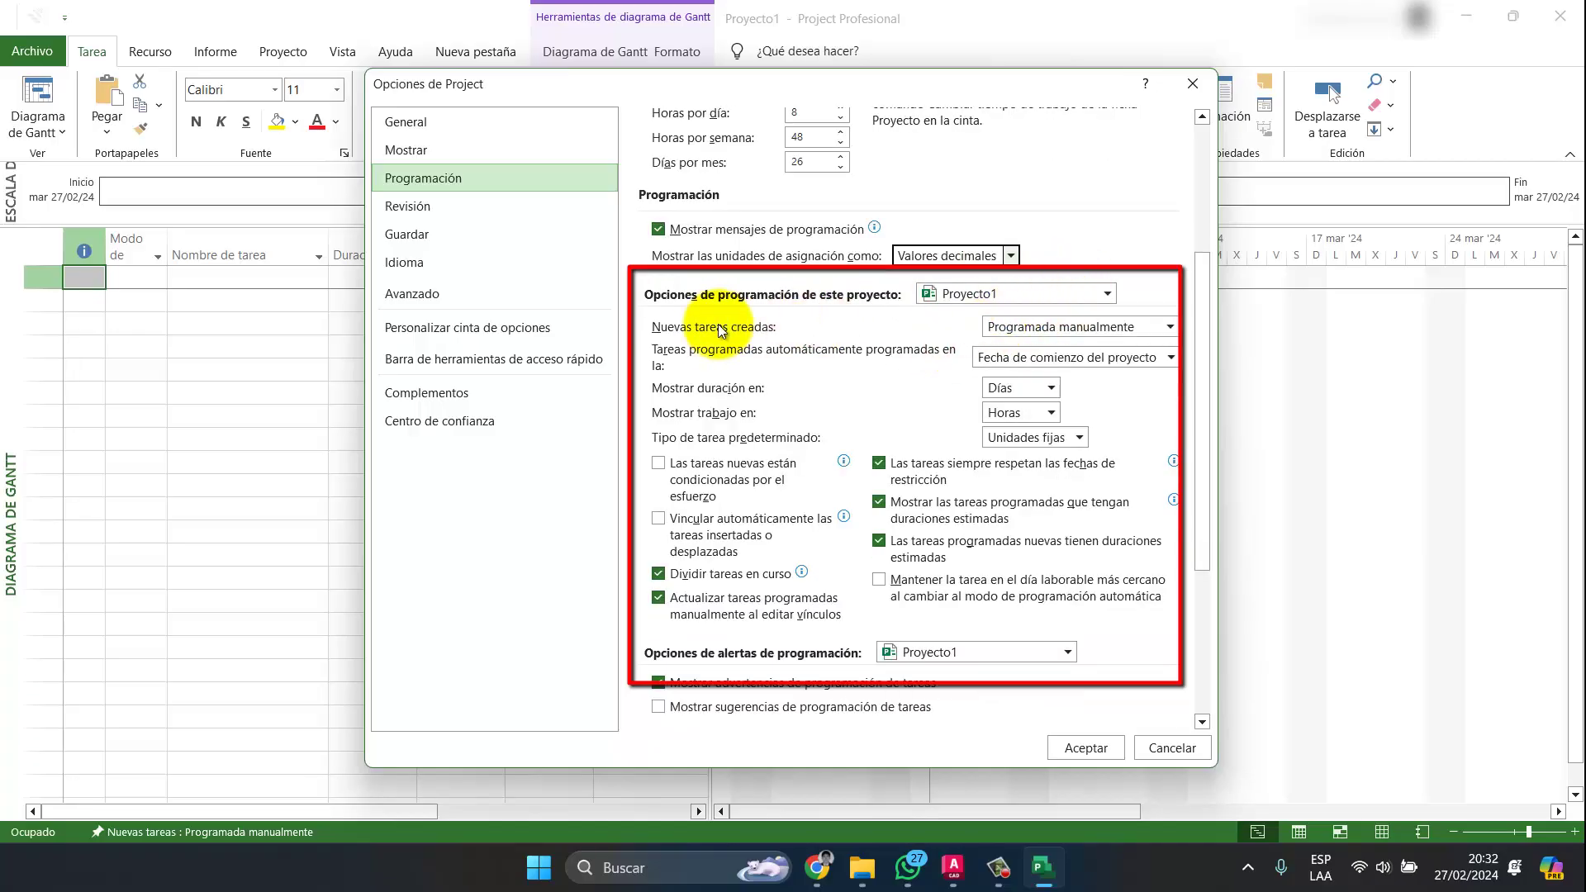
click(1074, 325)
click(1068, 356)
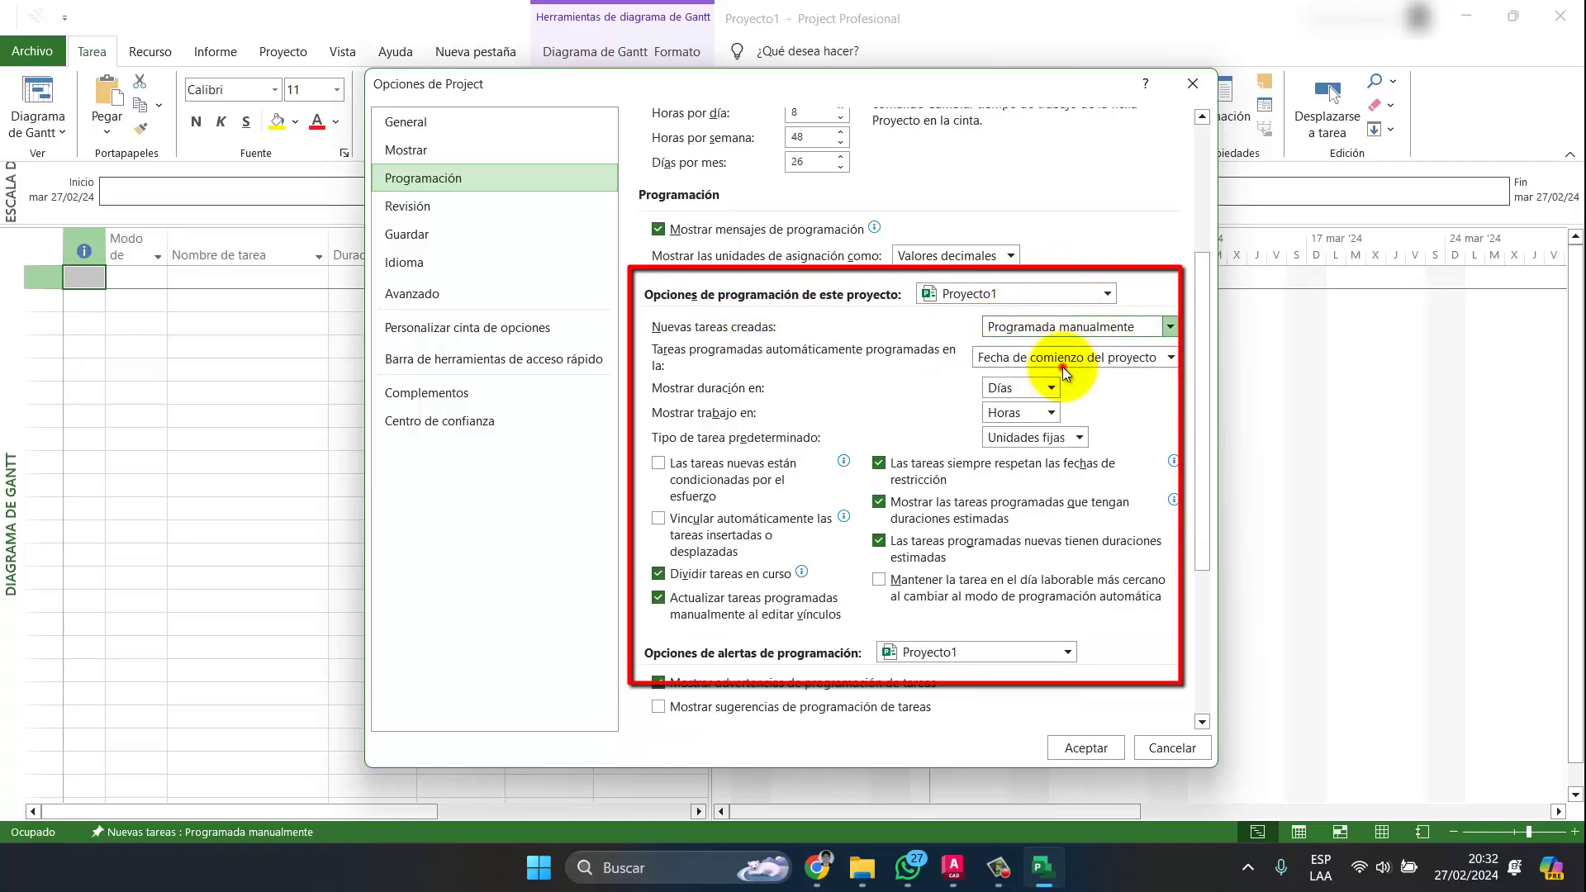
click(1066, 328)
click(1051, 343)
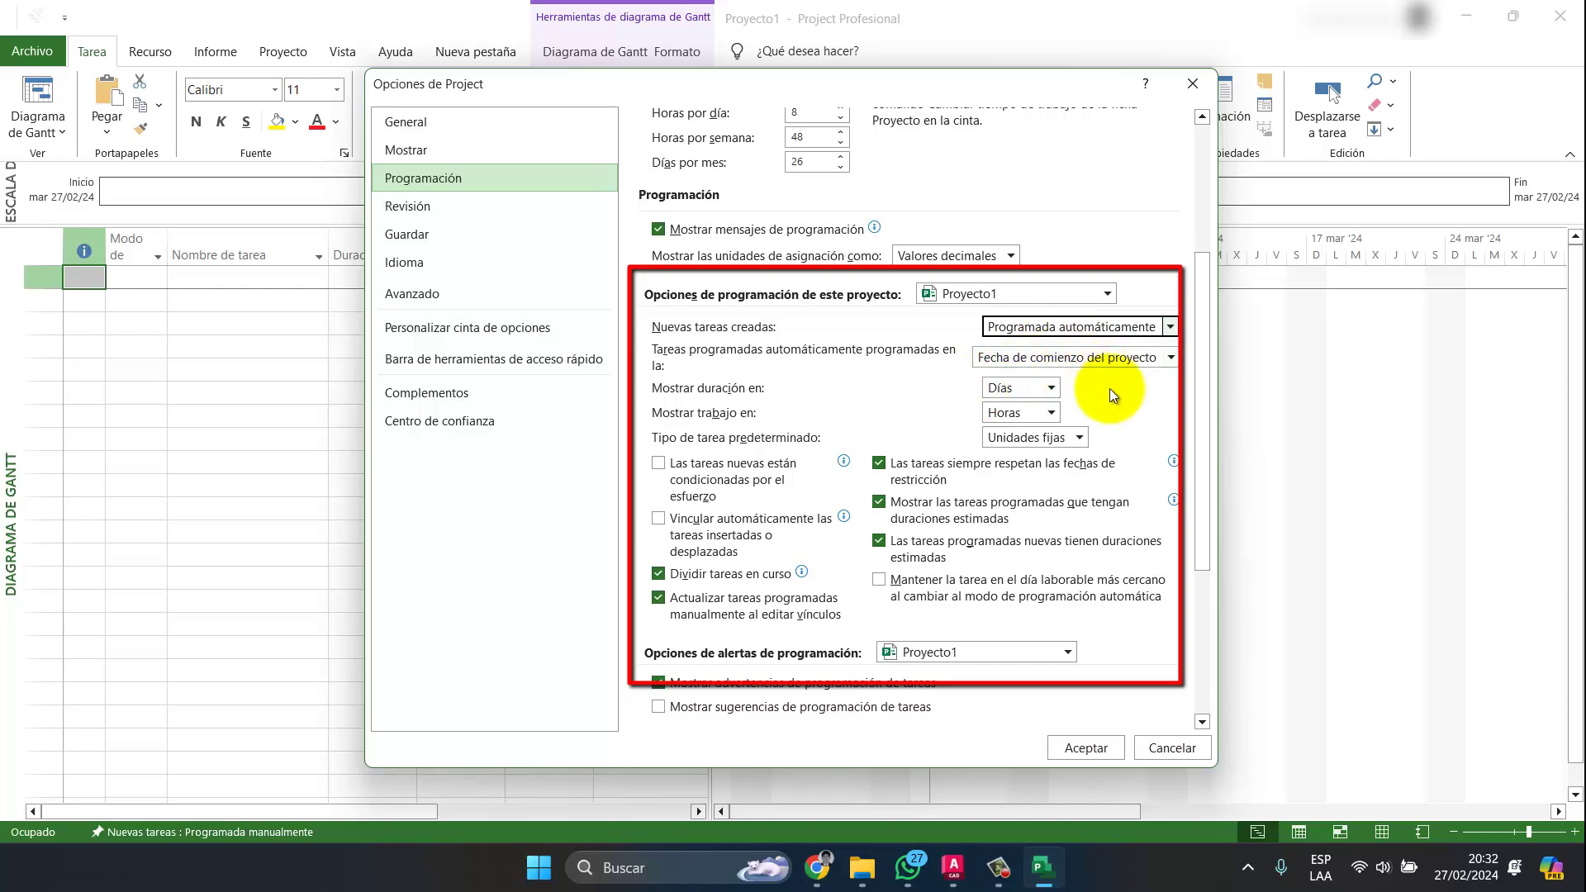
Set the default task type to Trabajo fijo and apply the project options
click(1062, 437)
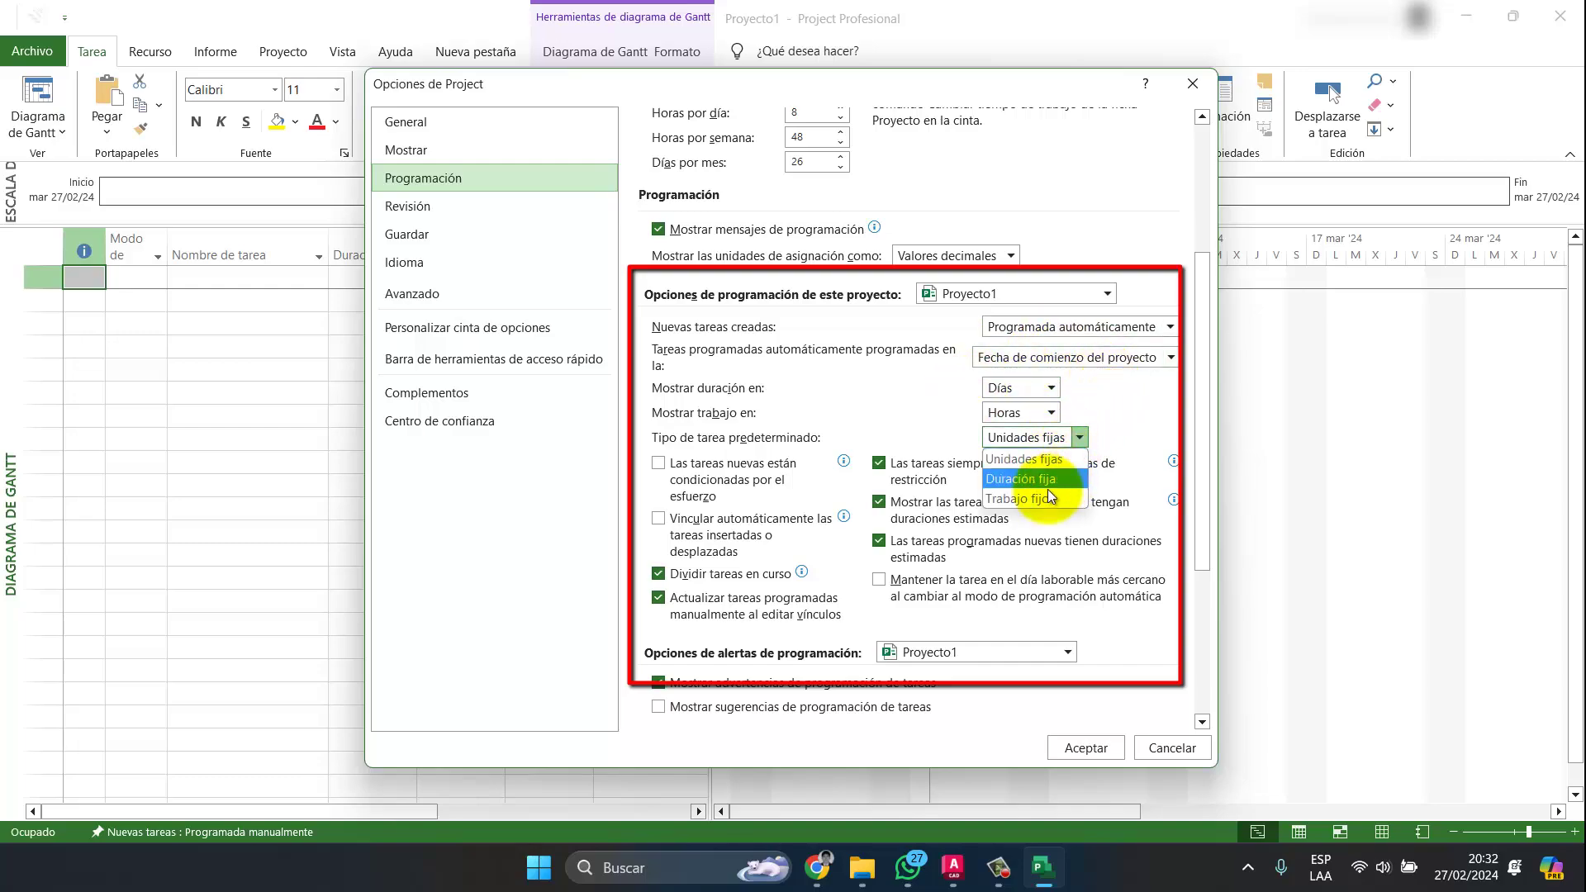
click(1038, 499)
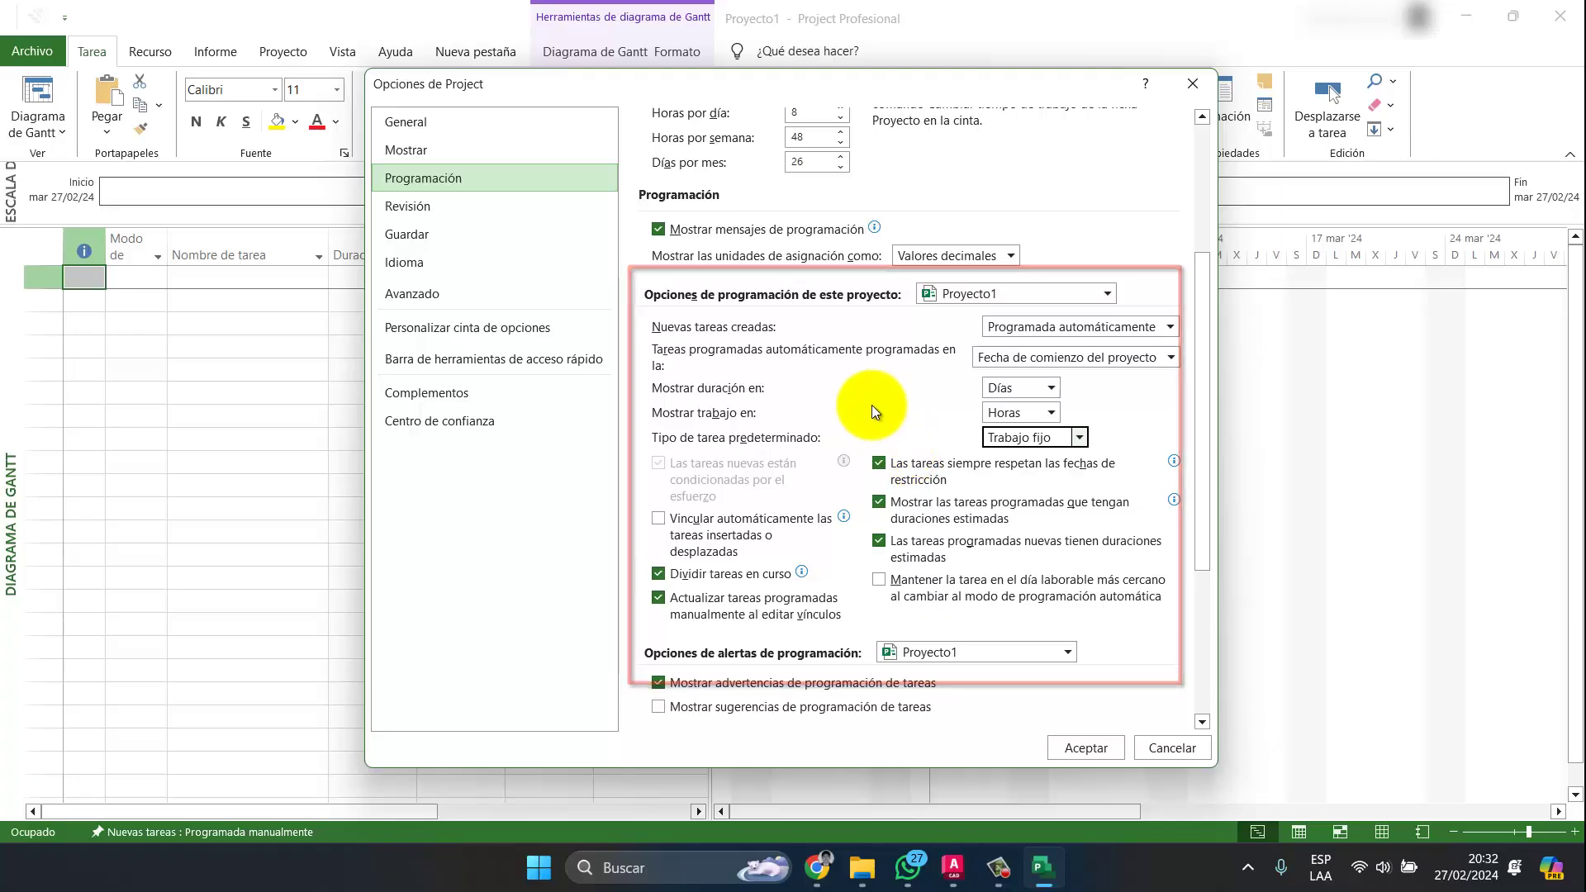
scroll(882, 394, down, 3)
scroll(883, 399, down, 3)
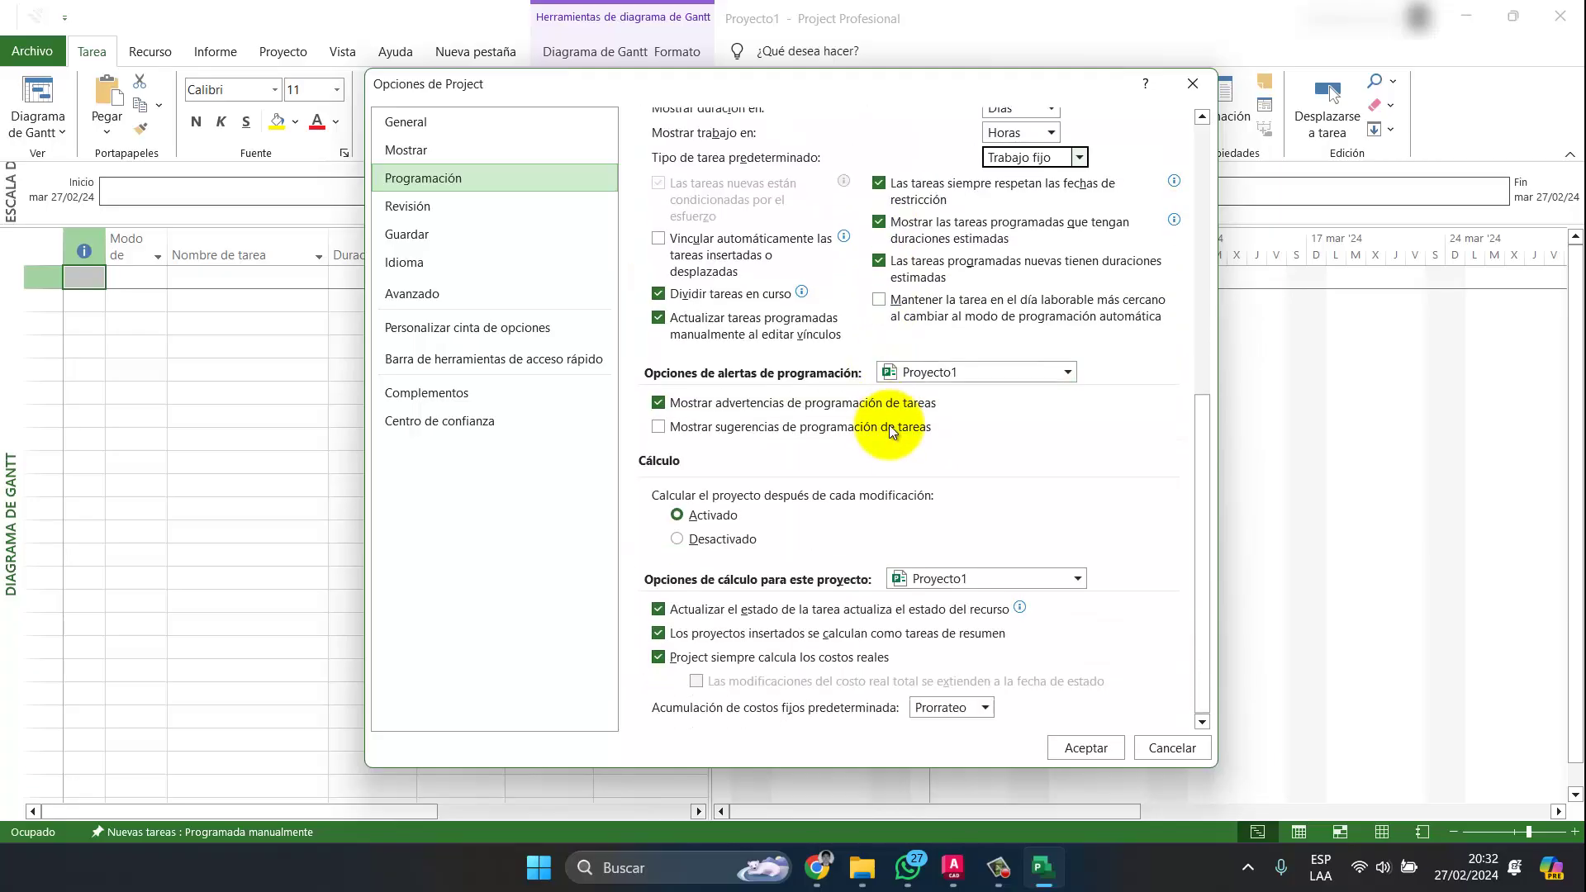
click(1079, 746)
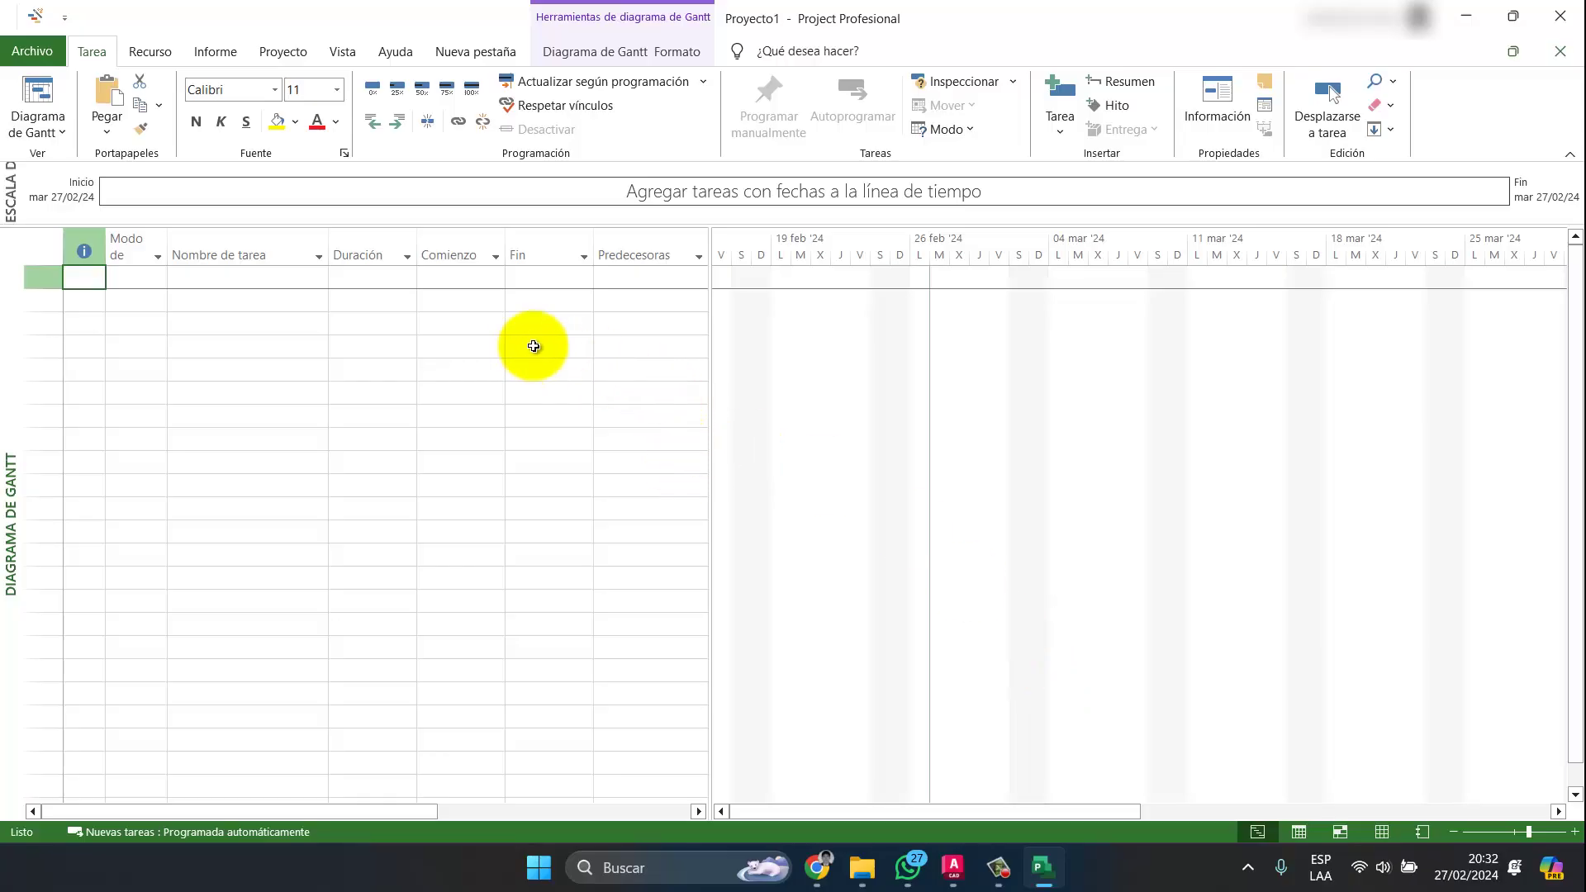
Open the project's advanced properties and enter "elaboracion de cronograma gantt" as the subject
click(33, 51)
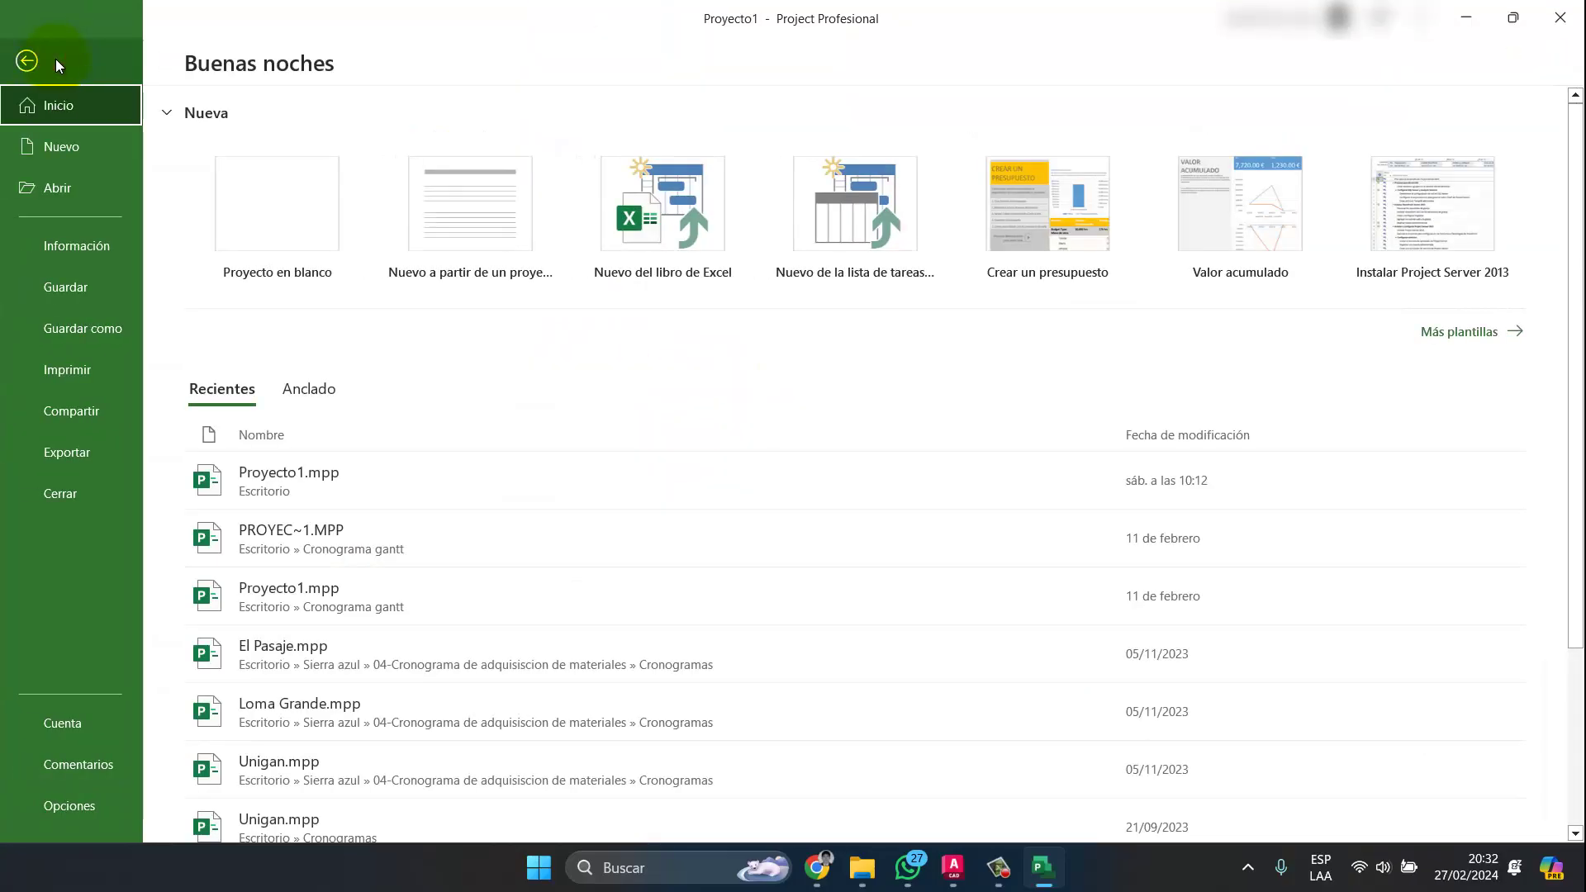
click(78, 244)
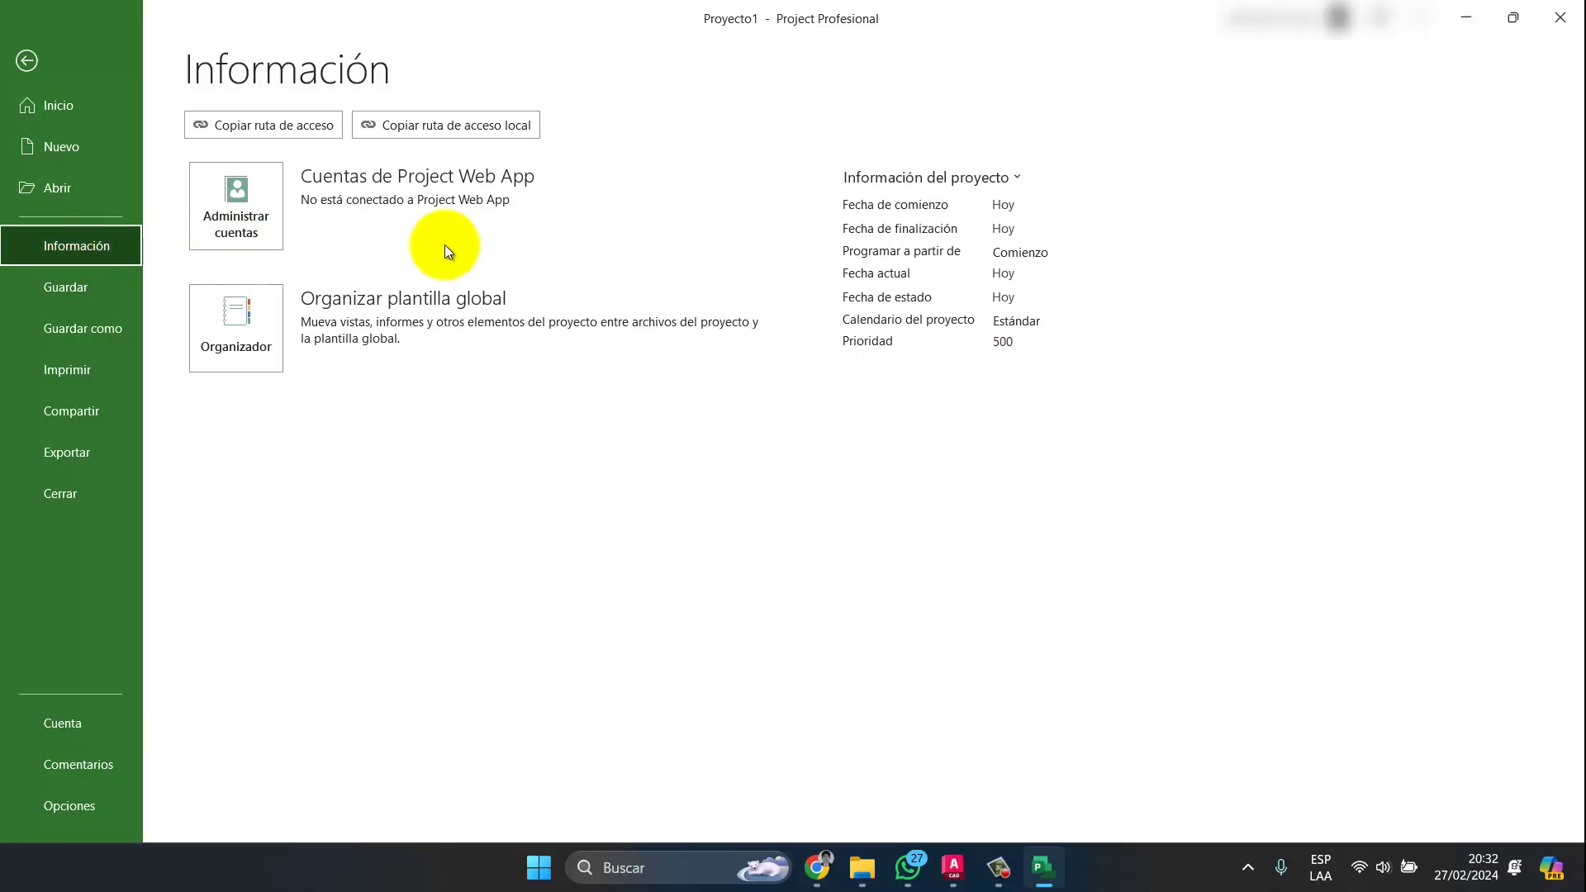
click(996, 179)
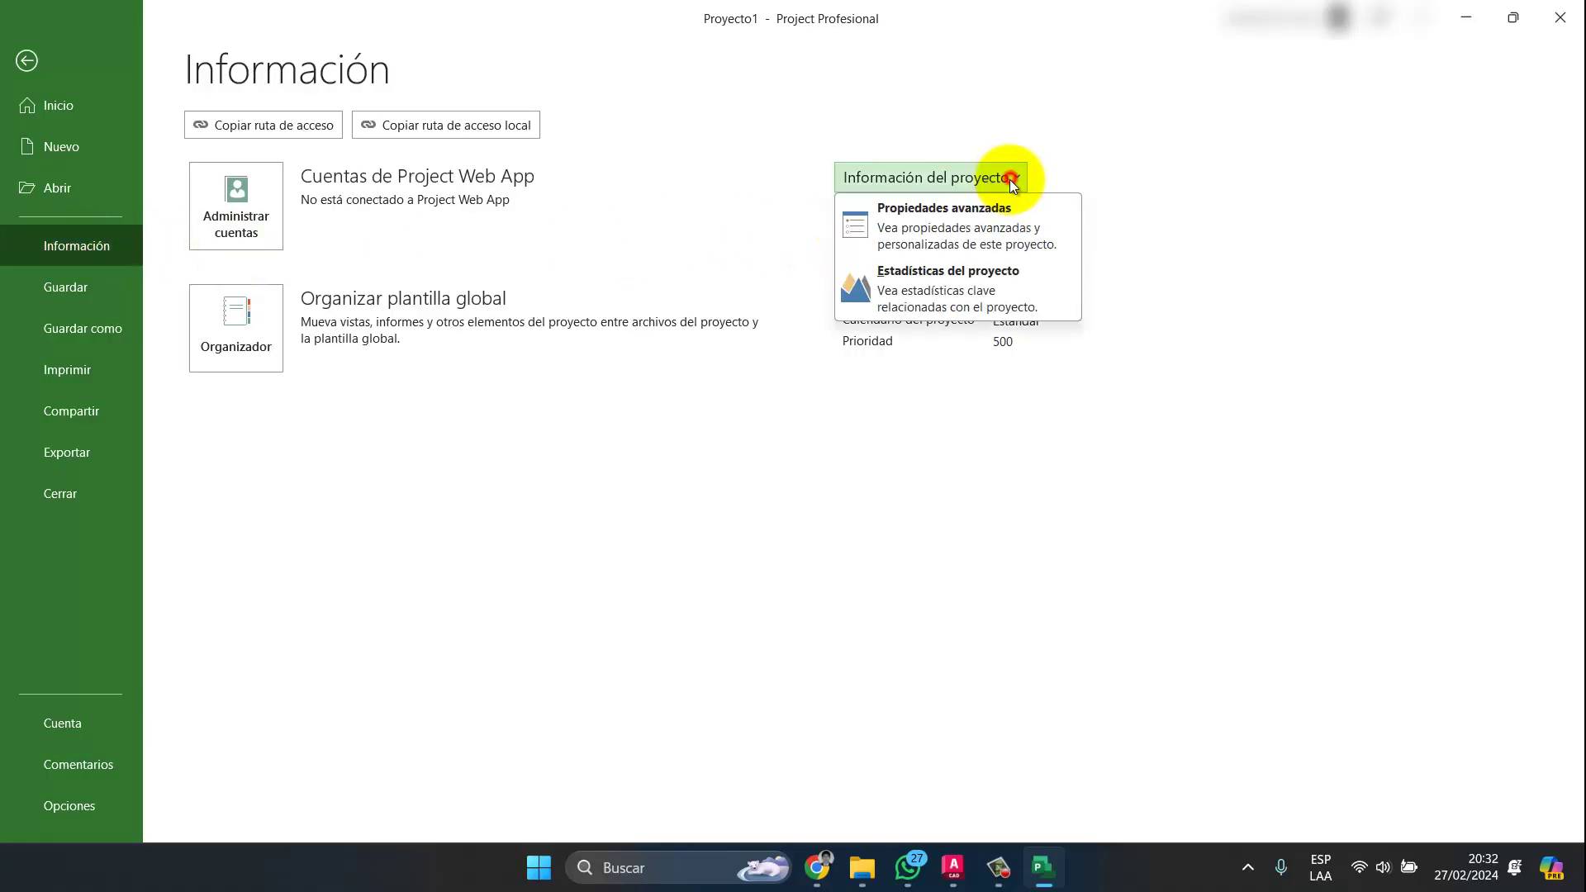
click(957, 219)
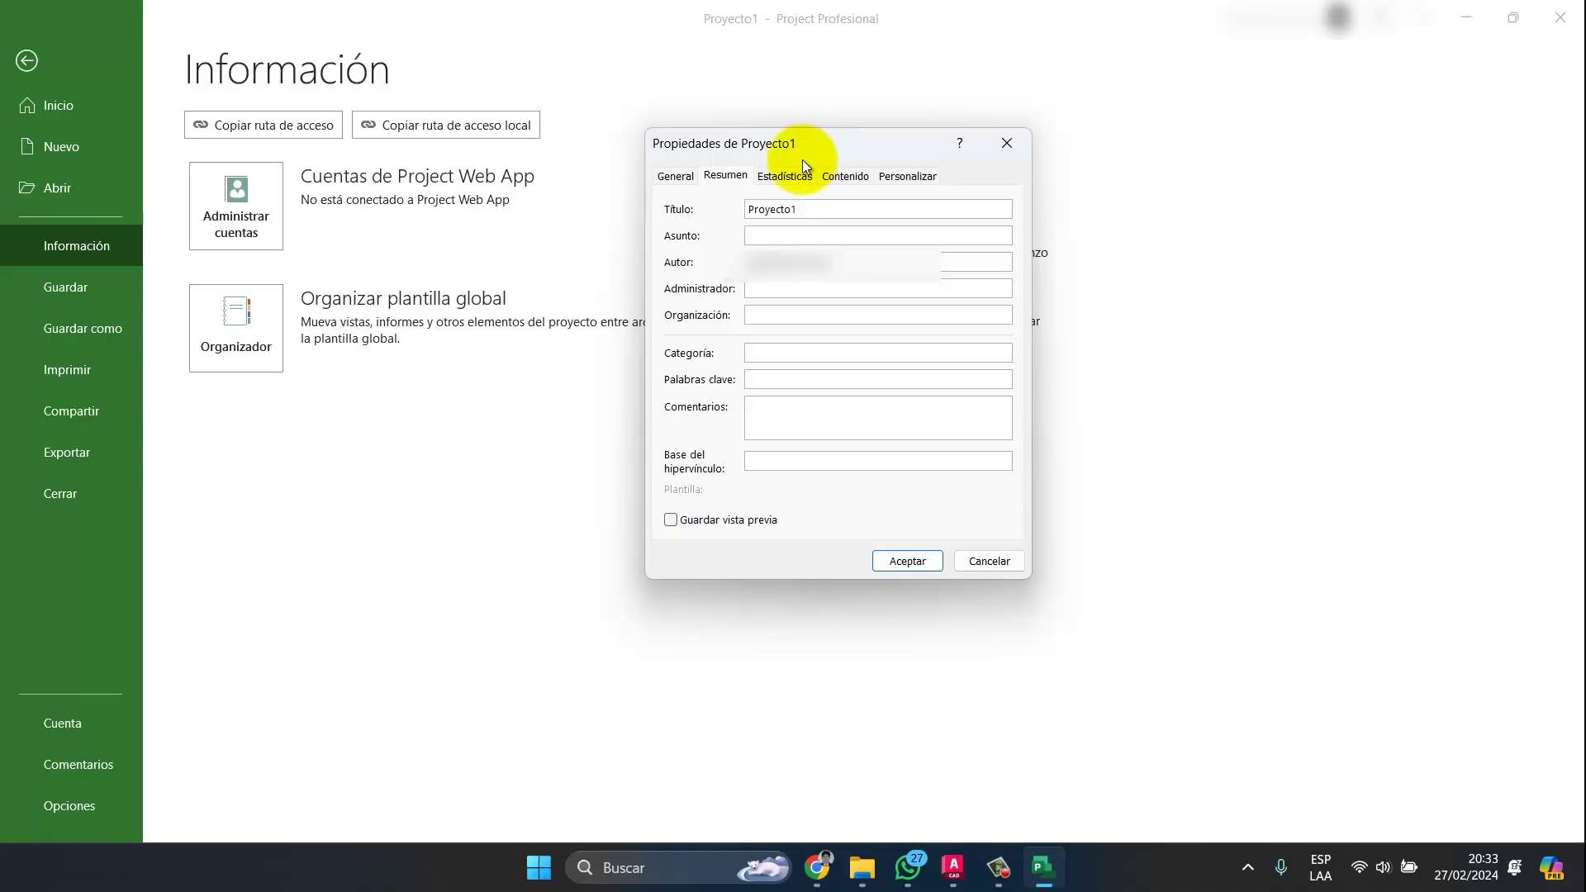
double_click(770, 209)
click(769, 237)
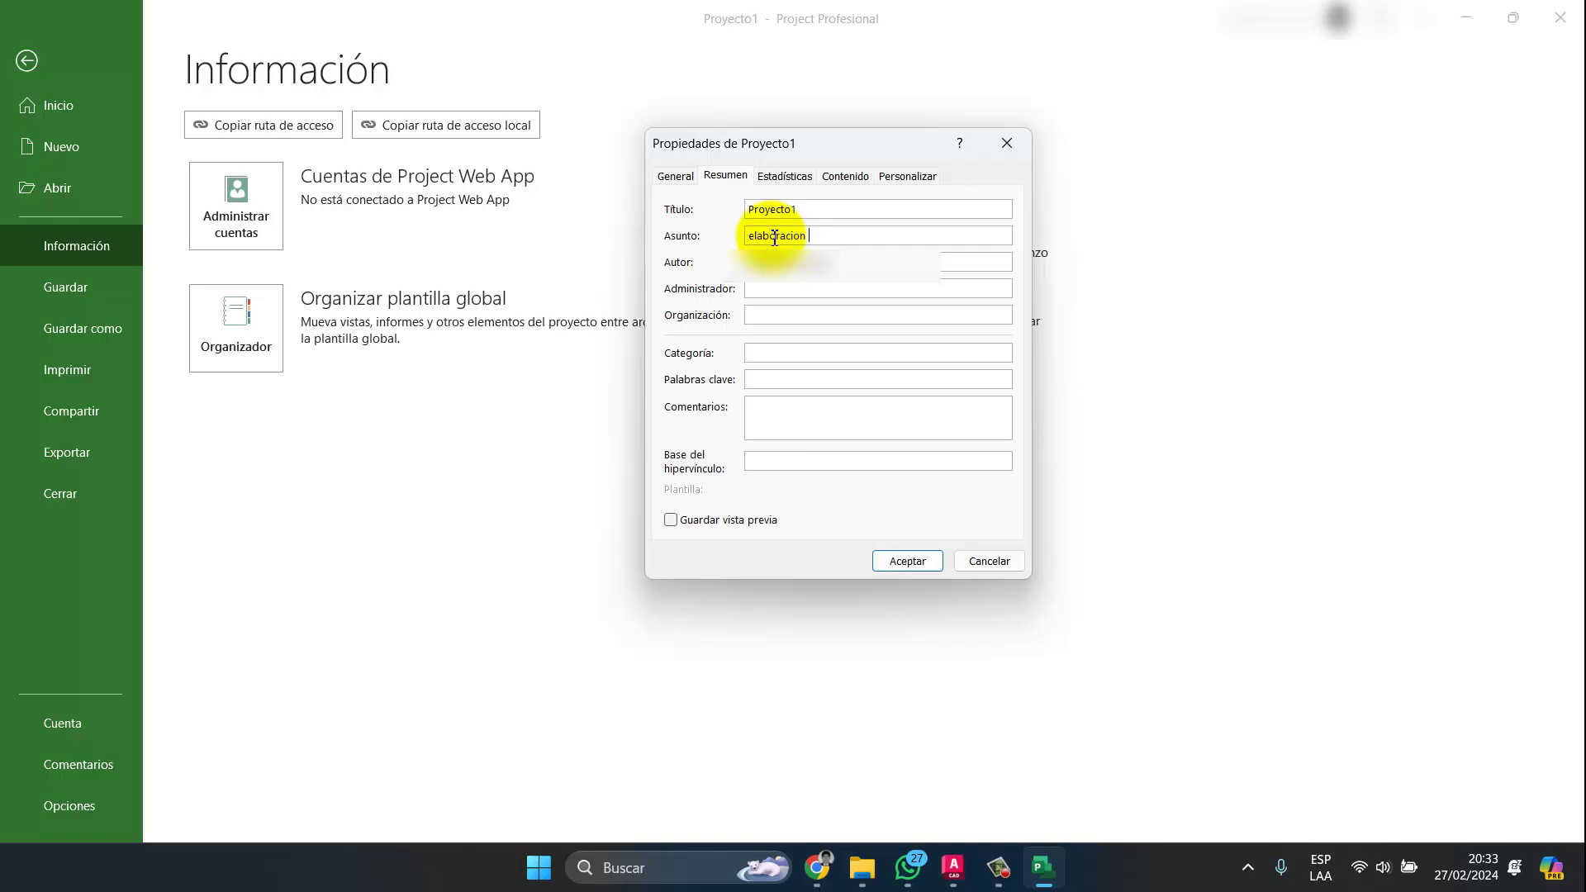
text(onograma gantt)
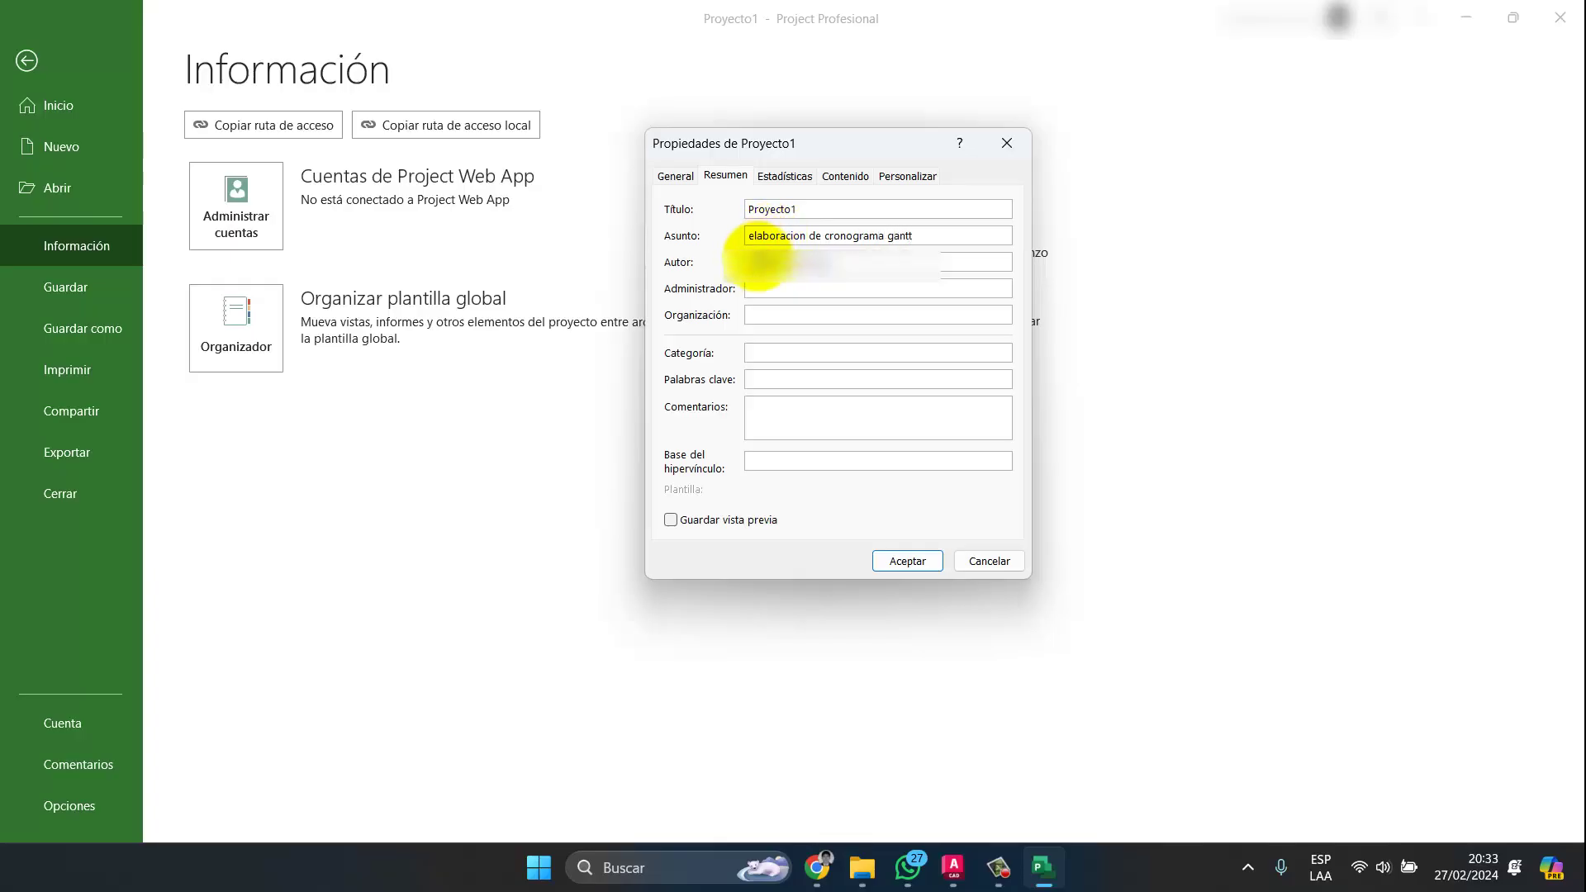
Enter "Ing. XXX" as administrator and "Empresa o Entidad x" as organization, accept the properties and return to the Gantt chart
click(774, 288)
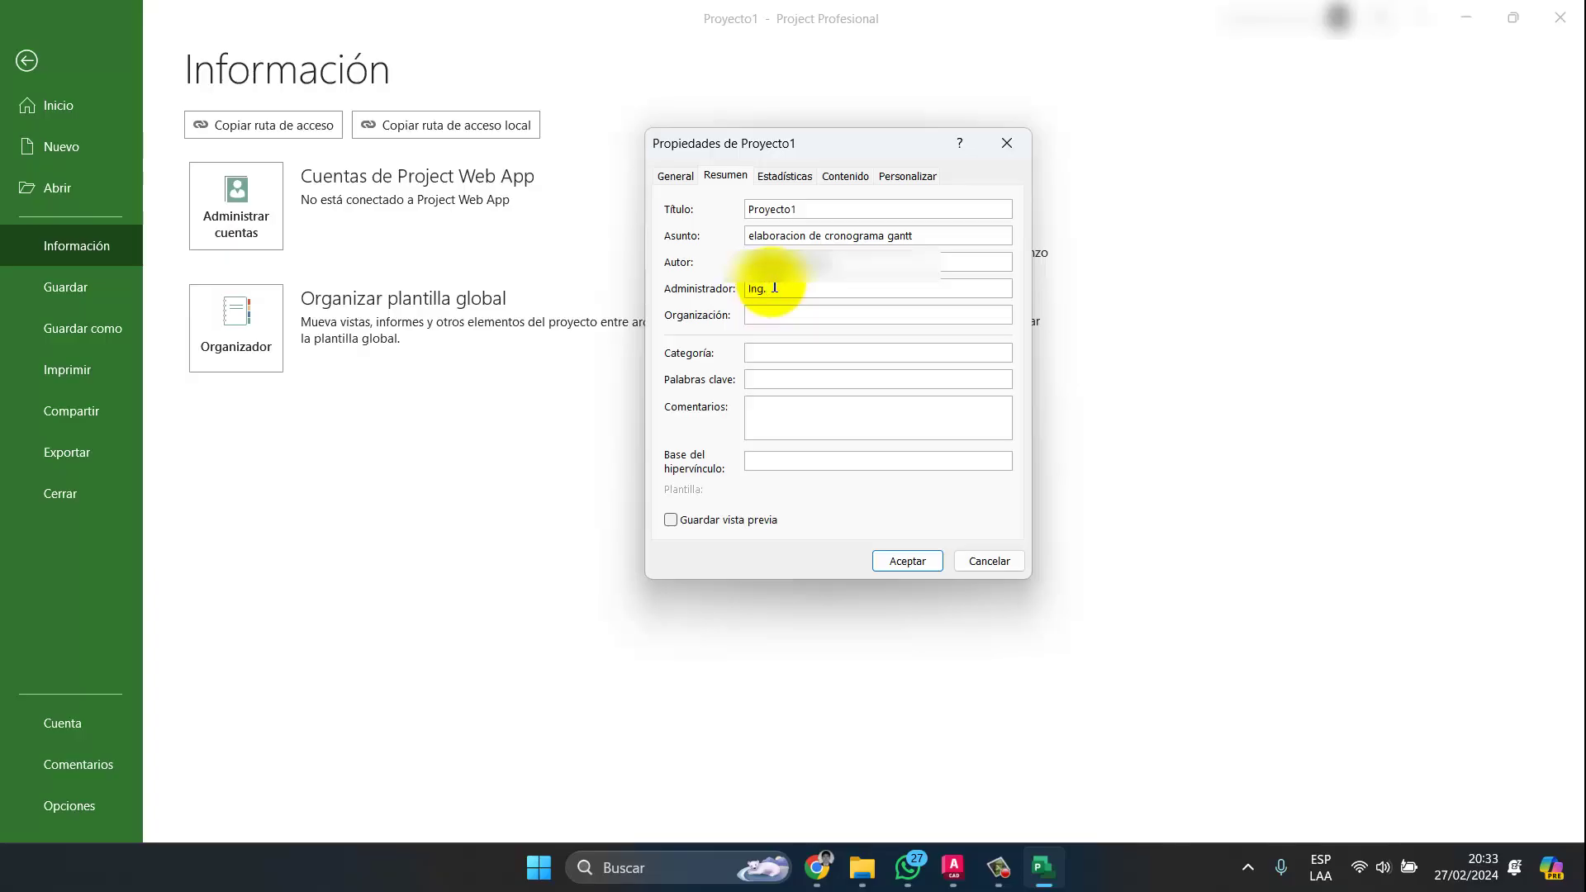
text(Ing.)
key(Caps_Lock)
text(XXX)
key(Caps_Lock)
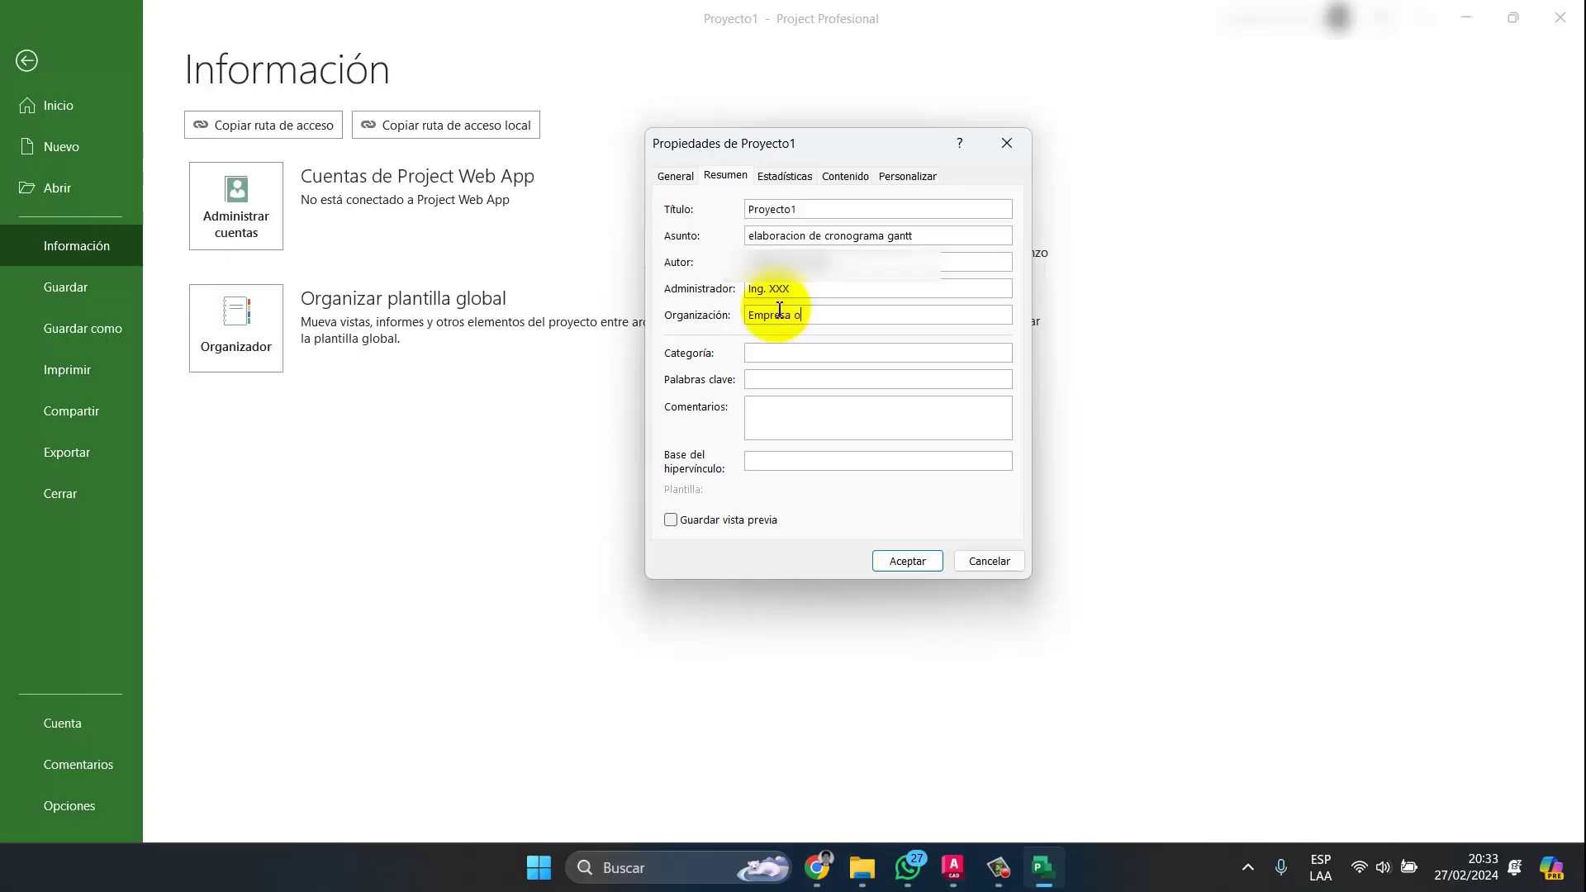
key(BackSpace)
key(BackSpace)
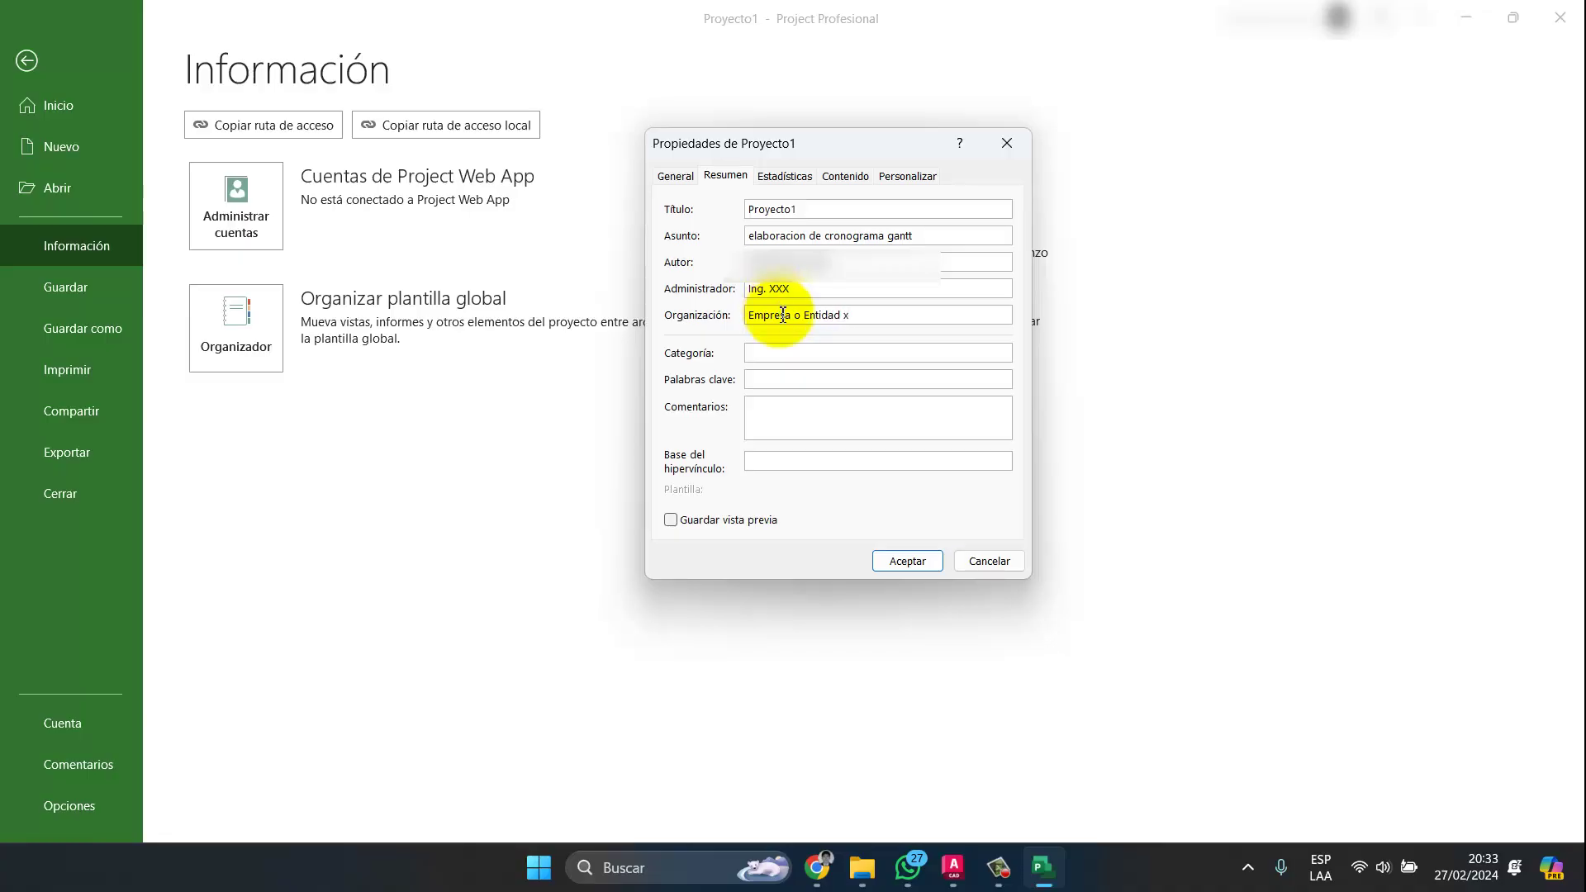
click(792, 354)
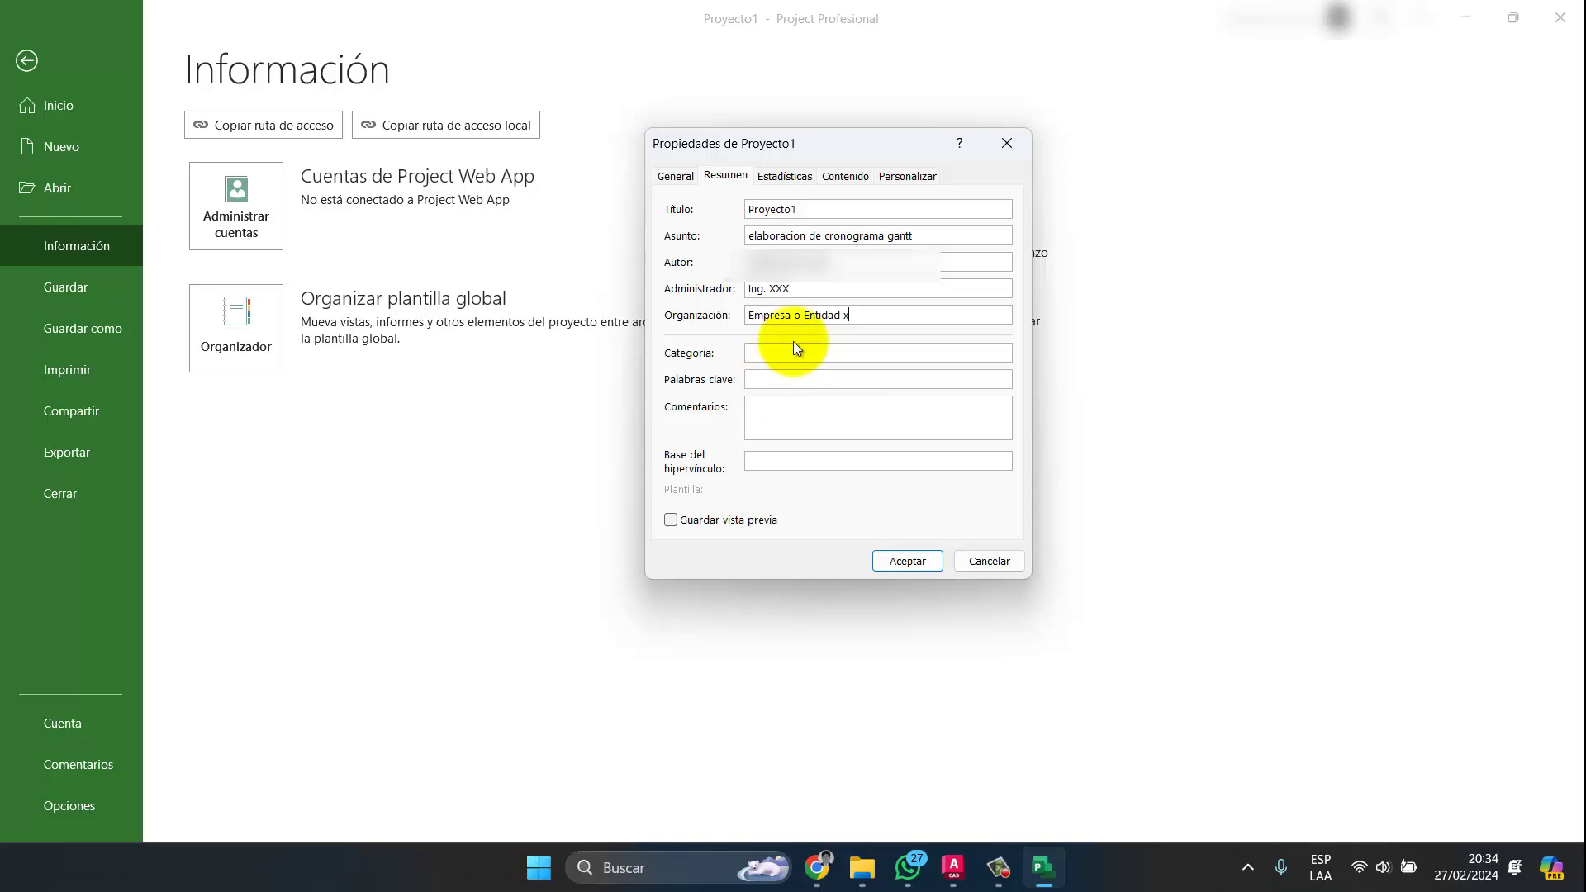
click(903, 566)
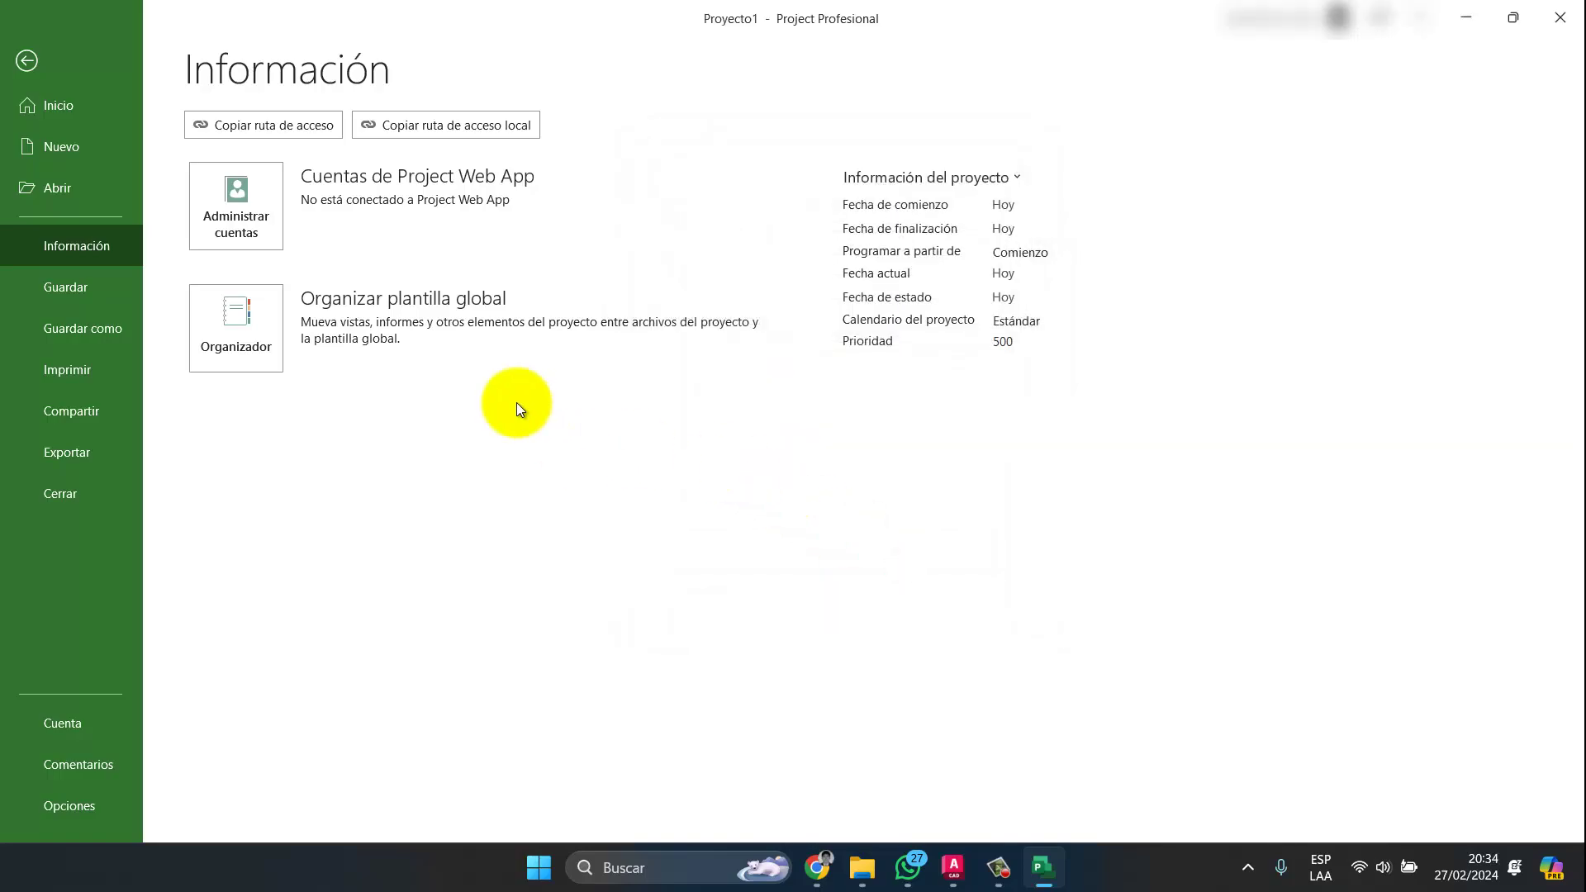
click(30, 61)
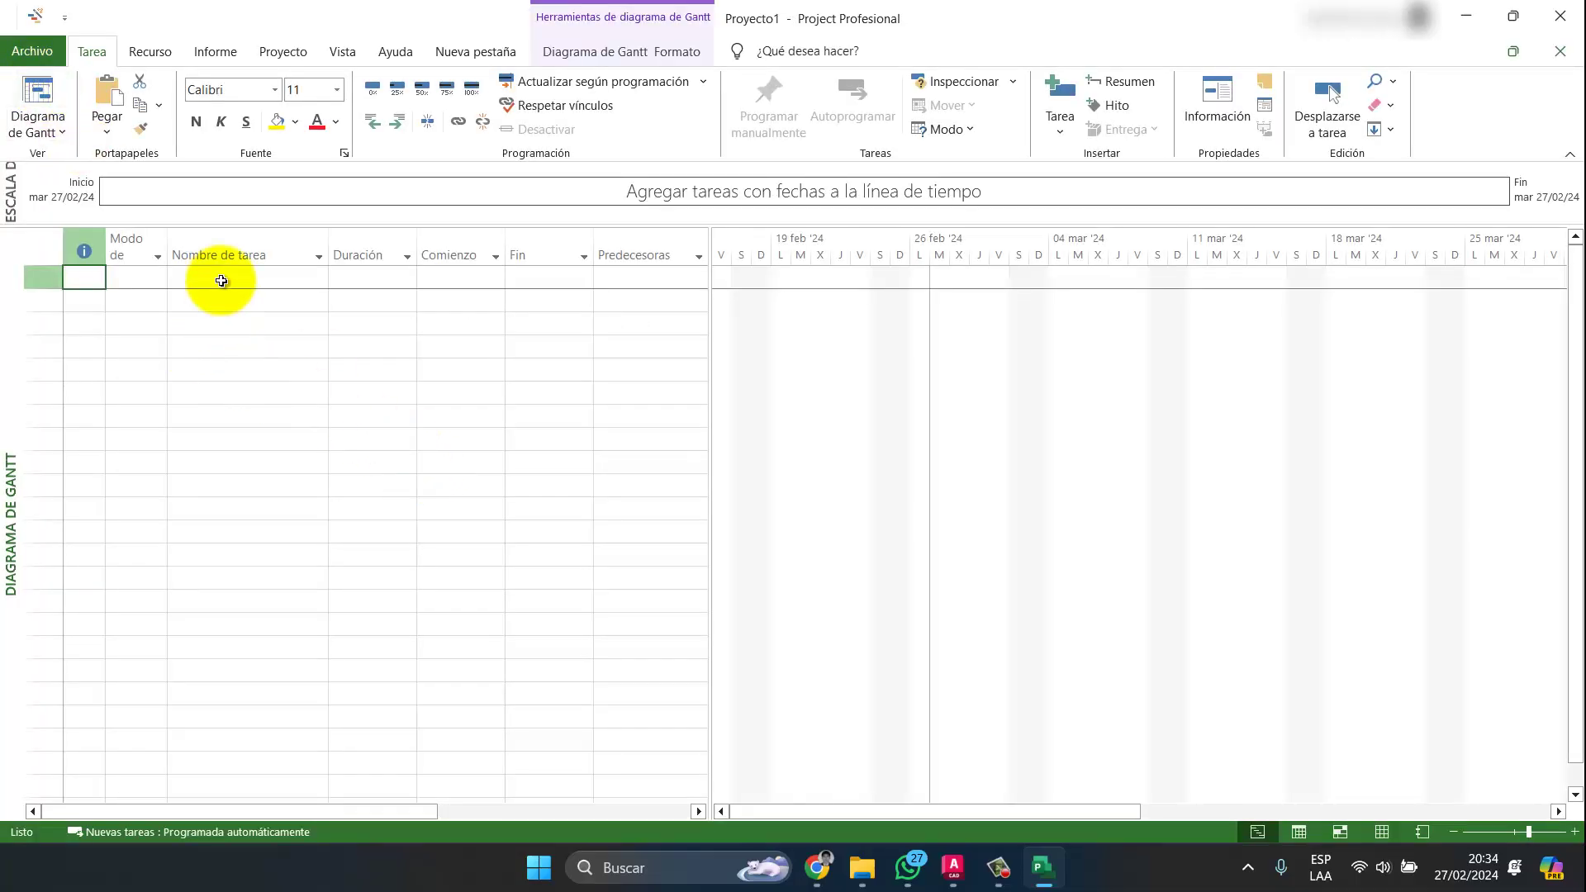
Open the project information and set the project's start date to 01/03/2024
click(281, 53)
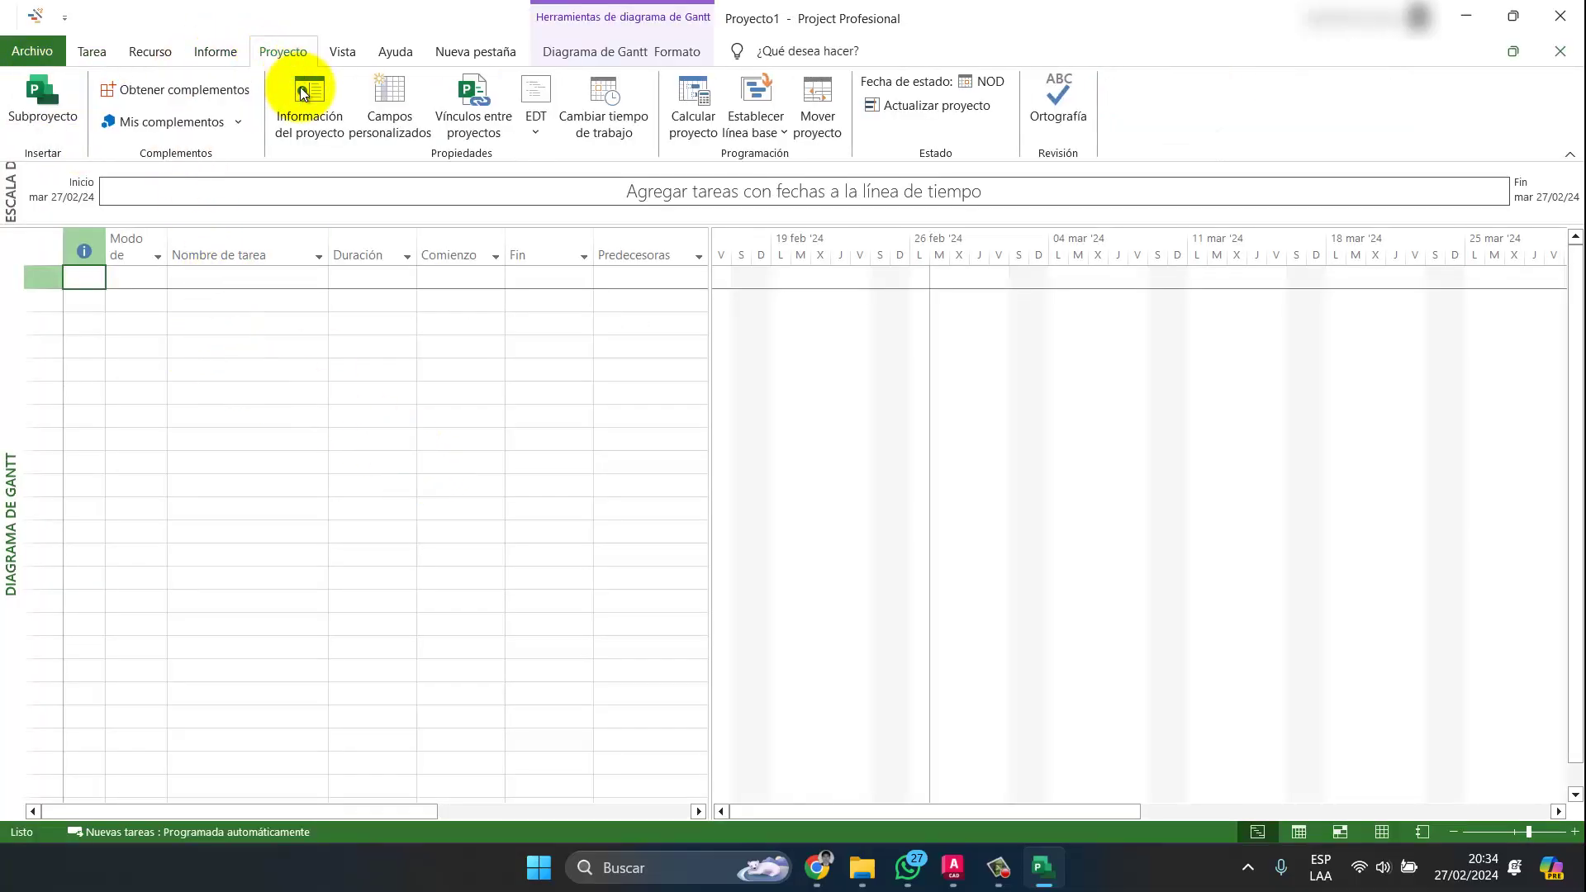
click(304, 132)
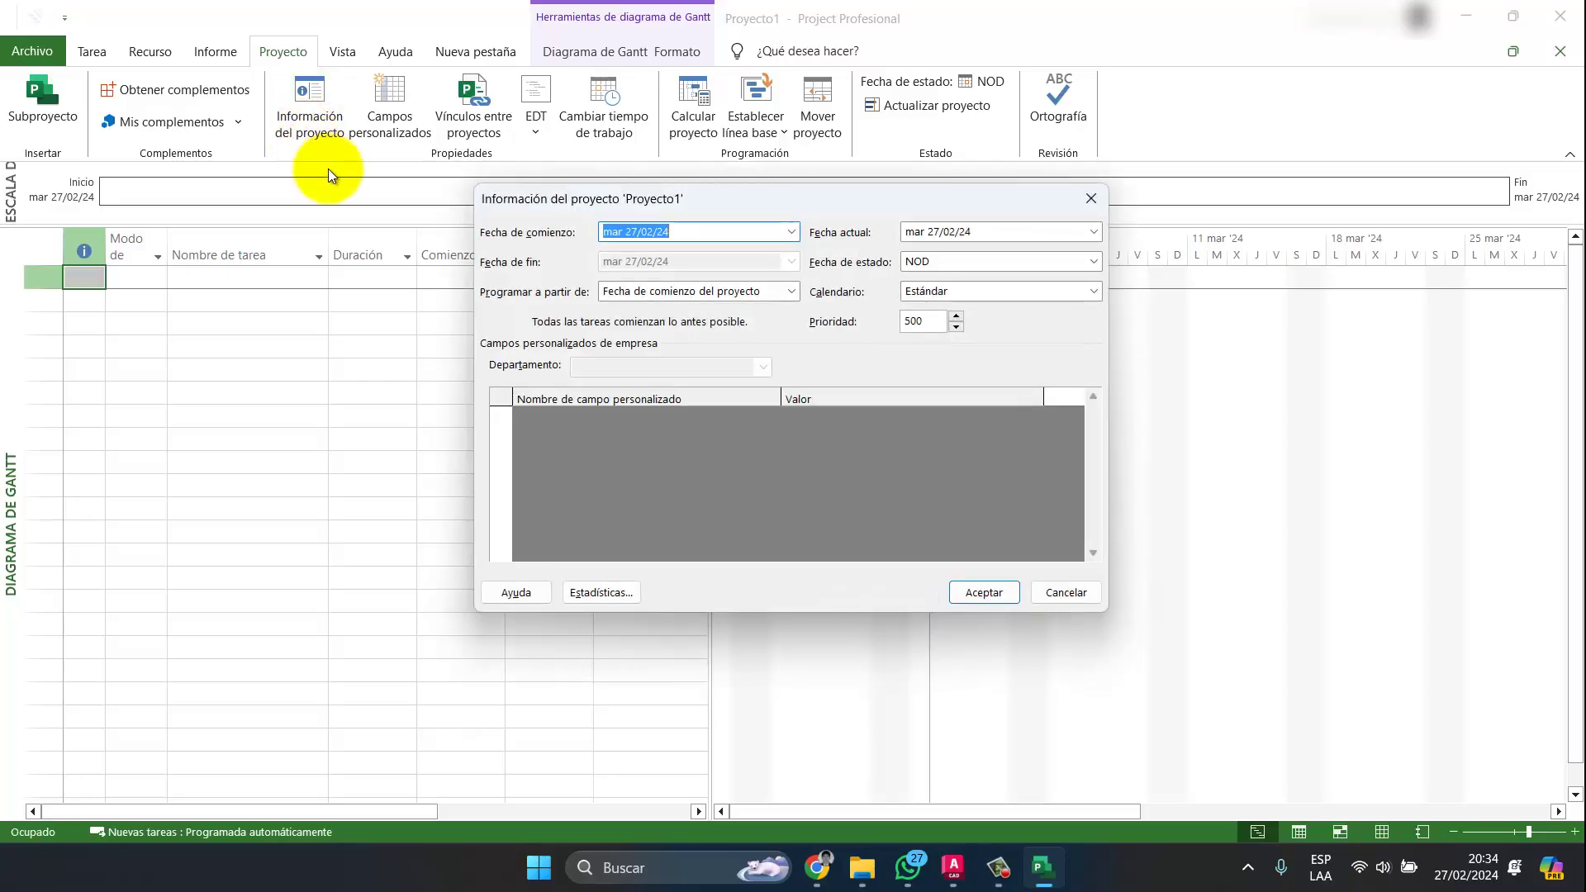
click(791, 234)
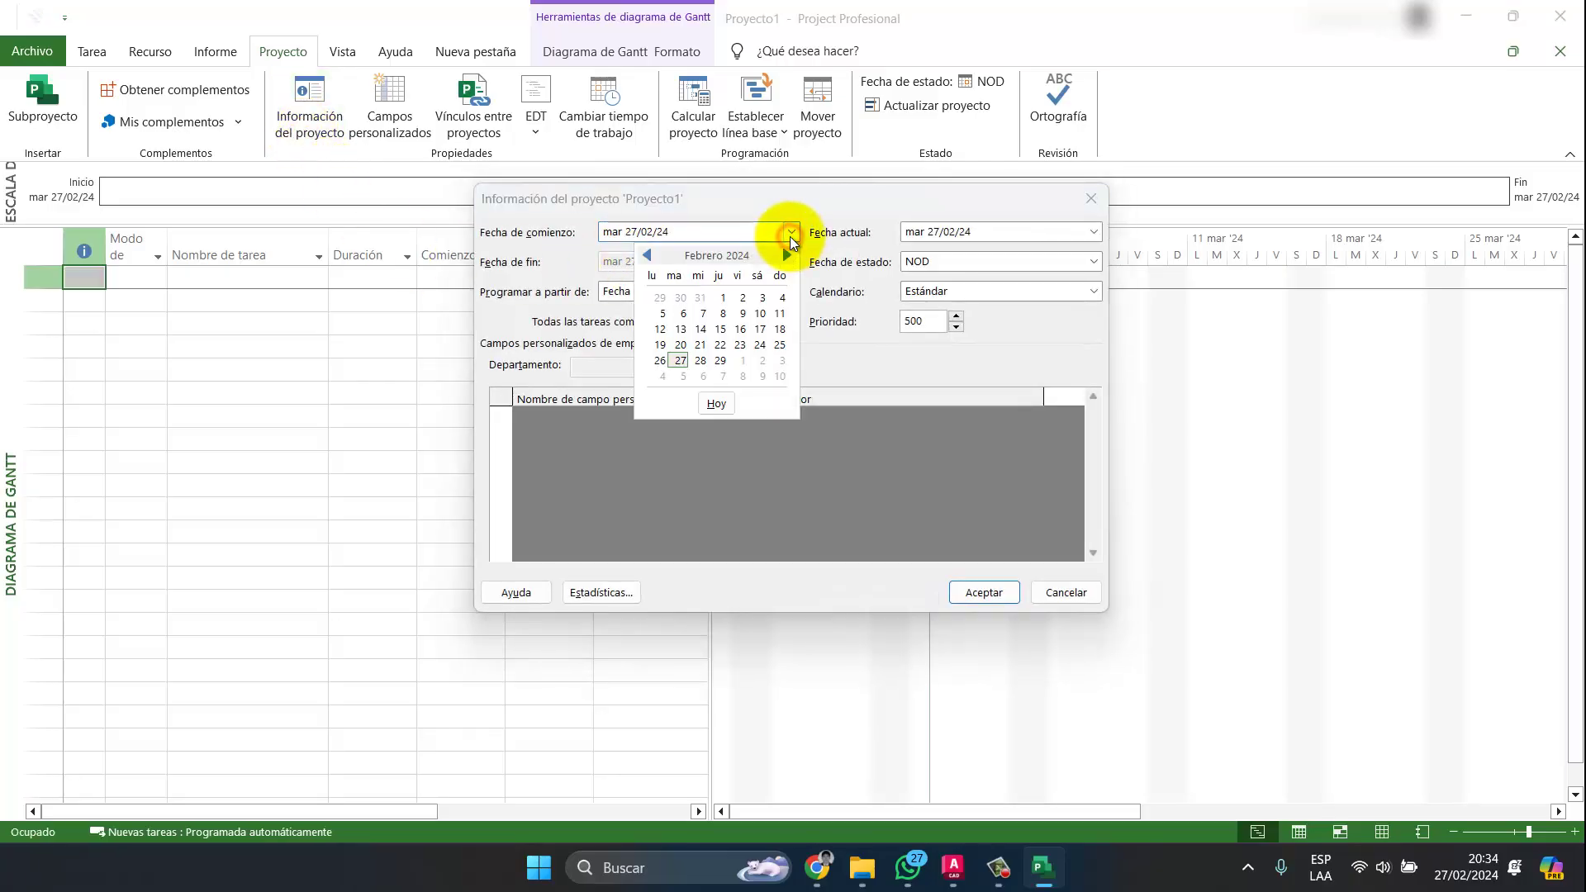
click(741, 360)
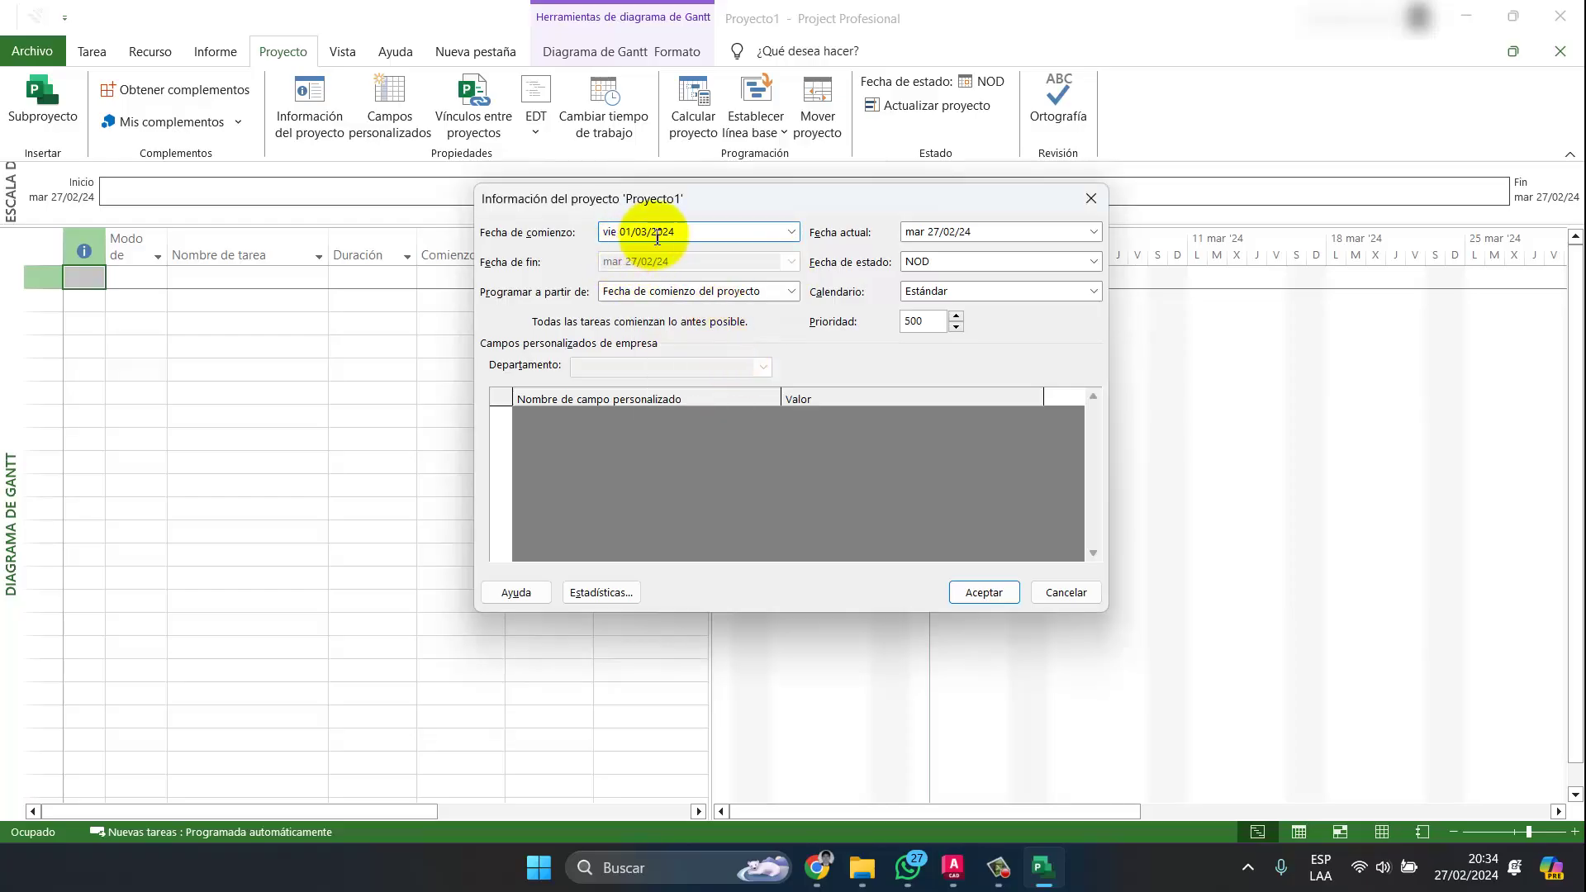
Accept the project information and create a base calendar named "calendario personalizado" as a copy of the Estándar calendar
click(985, 593)
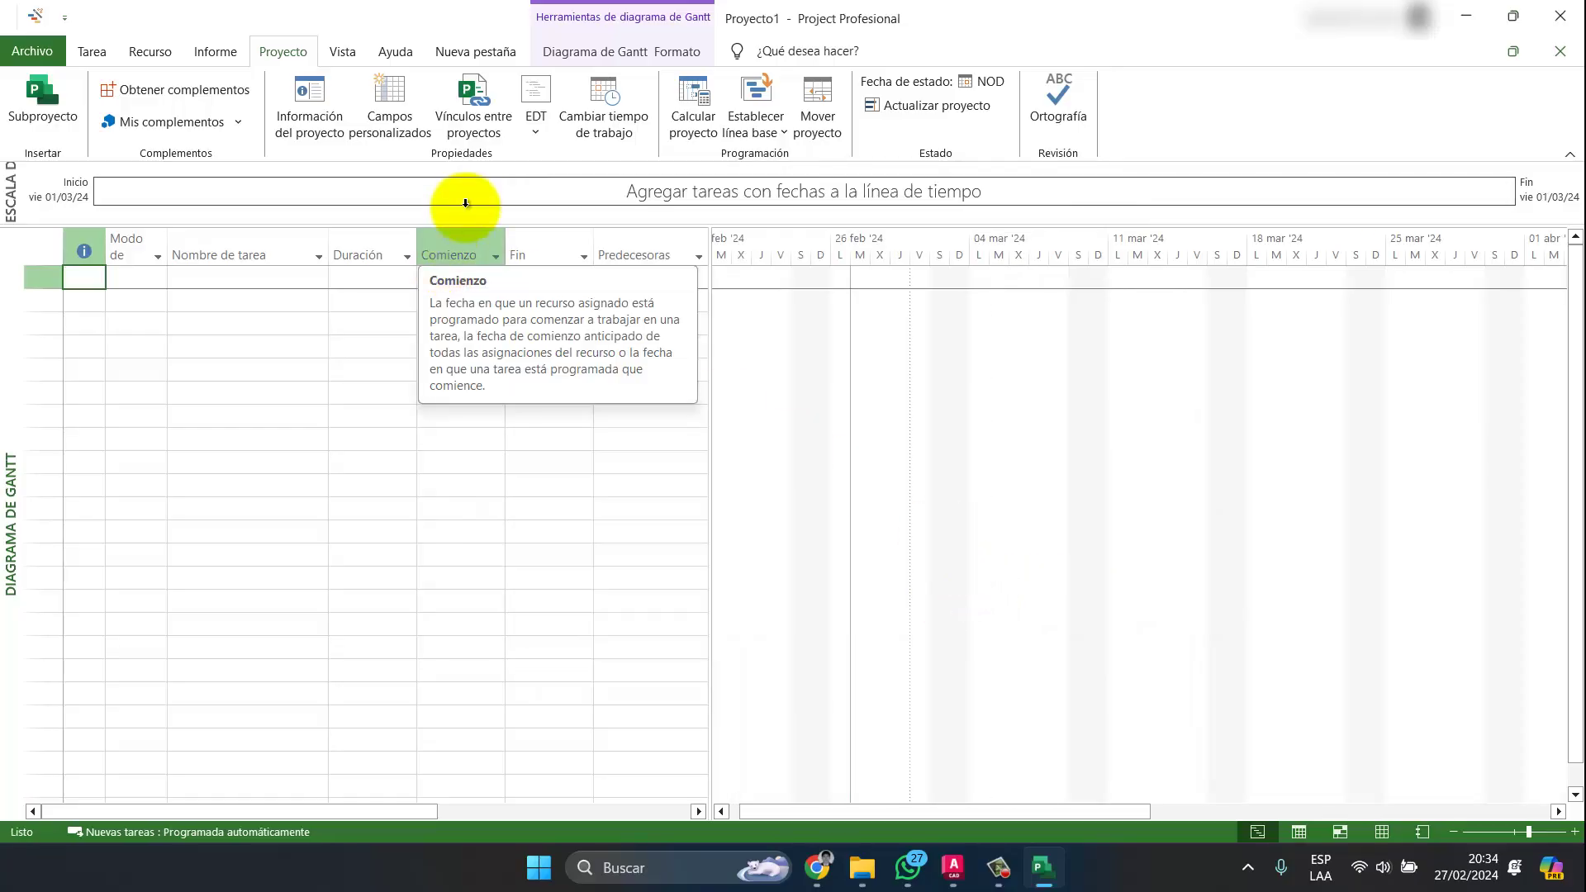
click(608, 107)
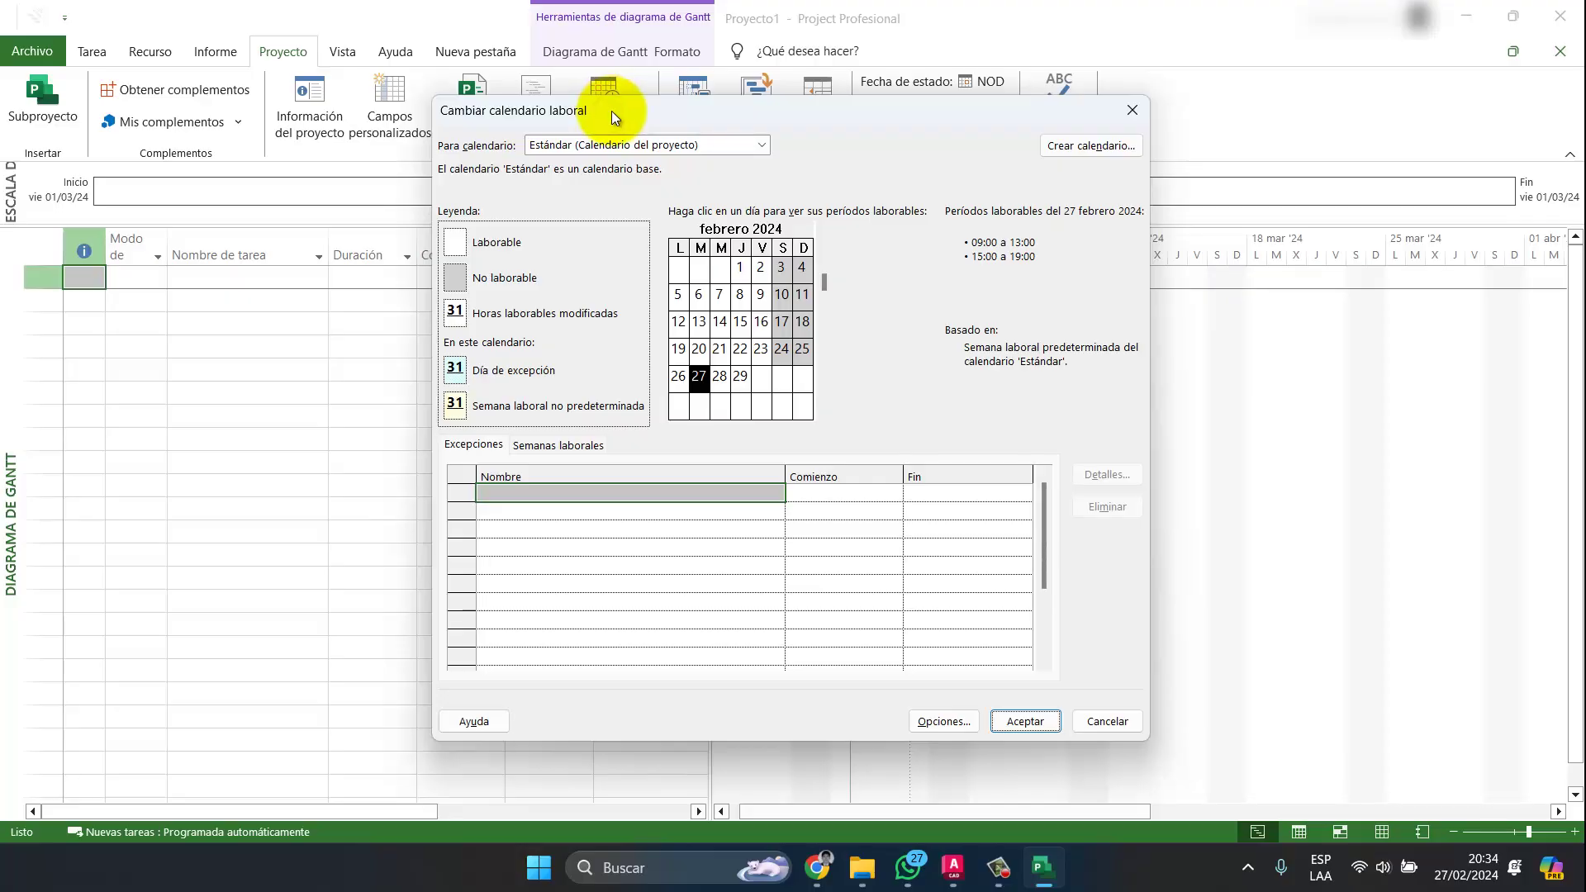
click(1087, 149)
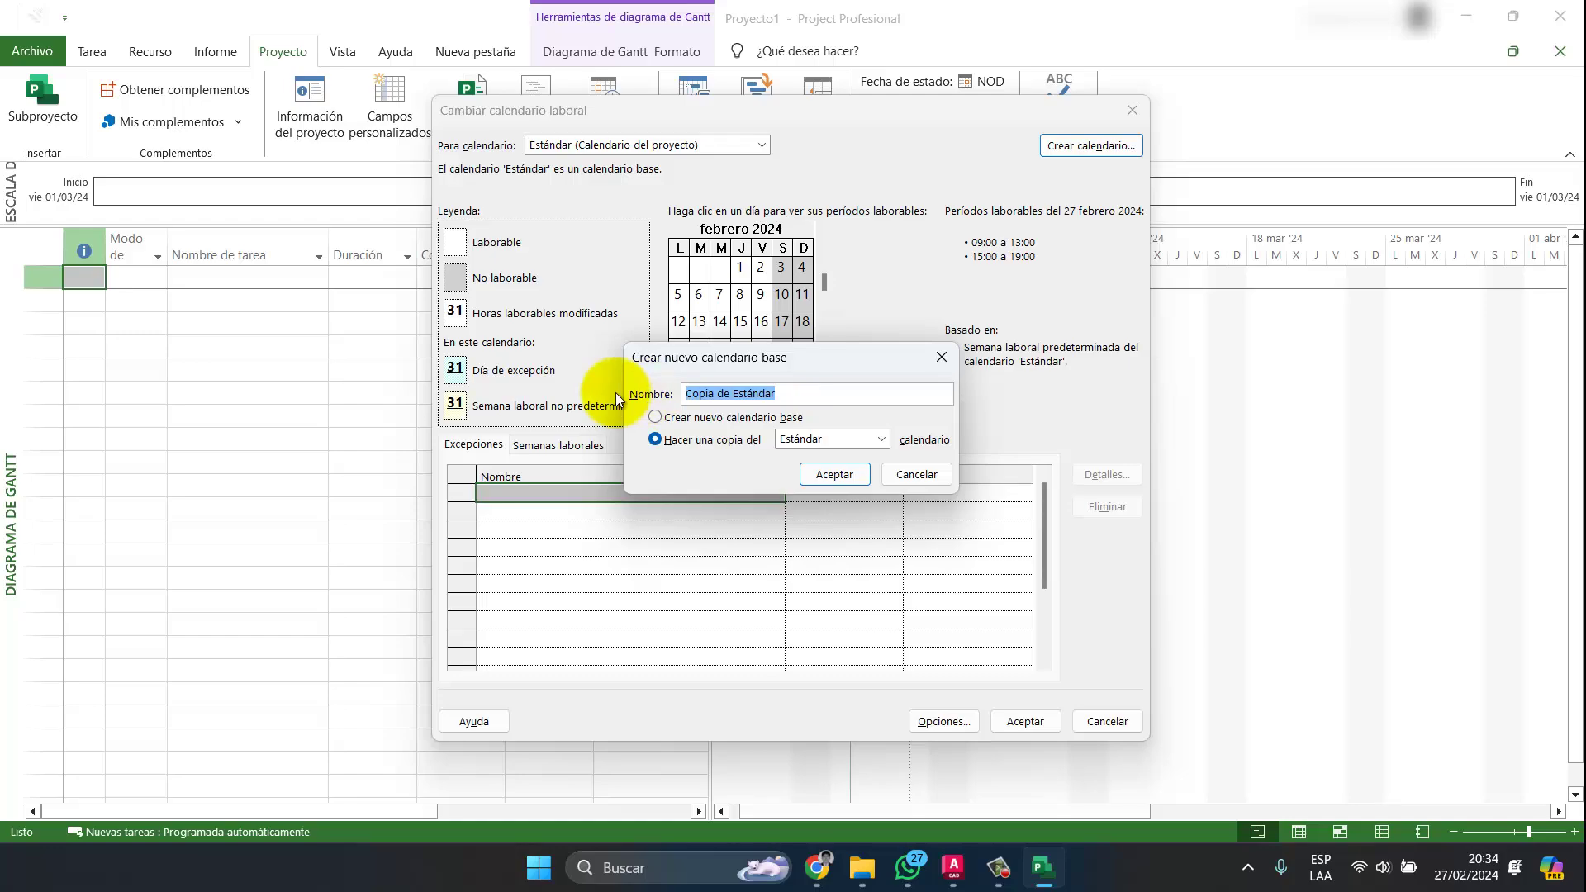
text(calen)
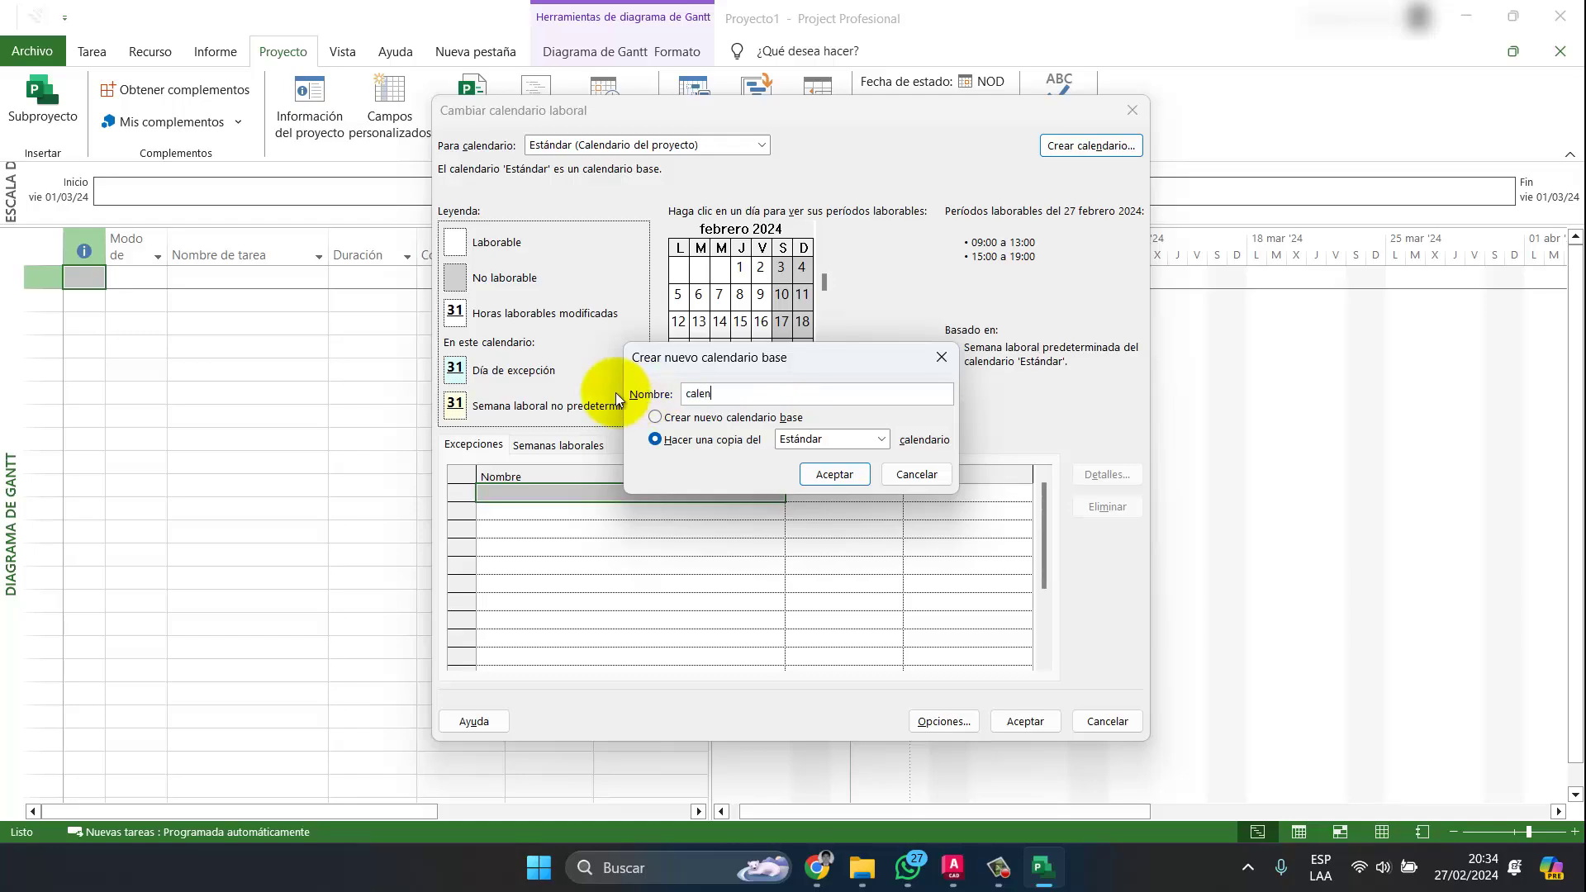
text(dario personalizado)
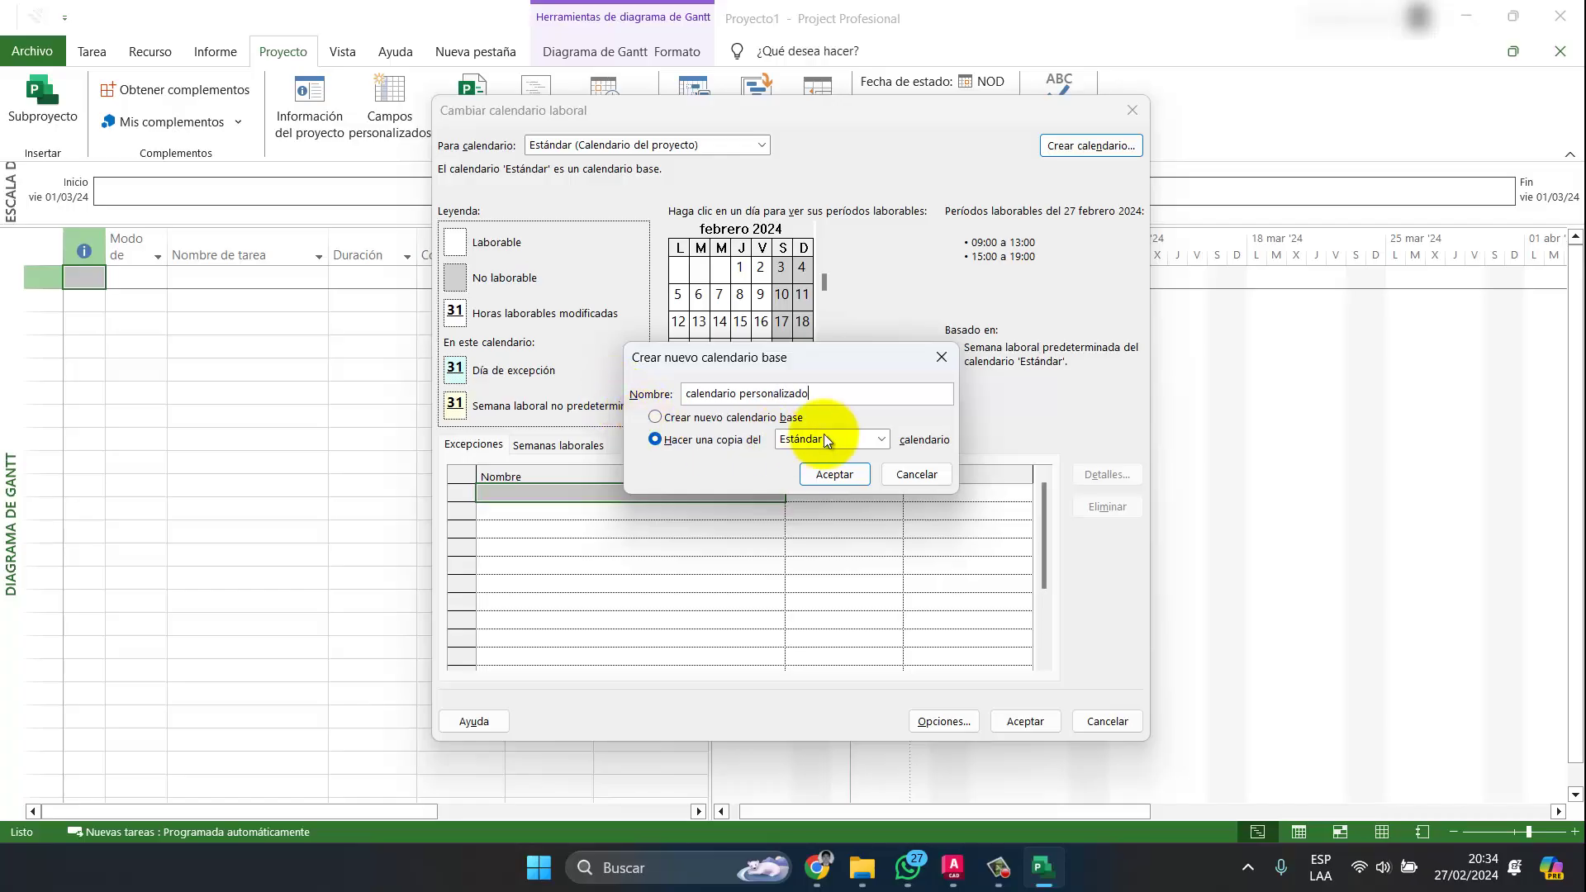
click(845, 475)
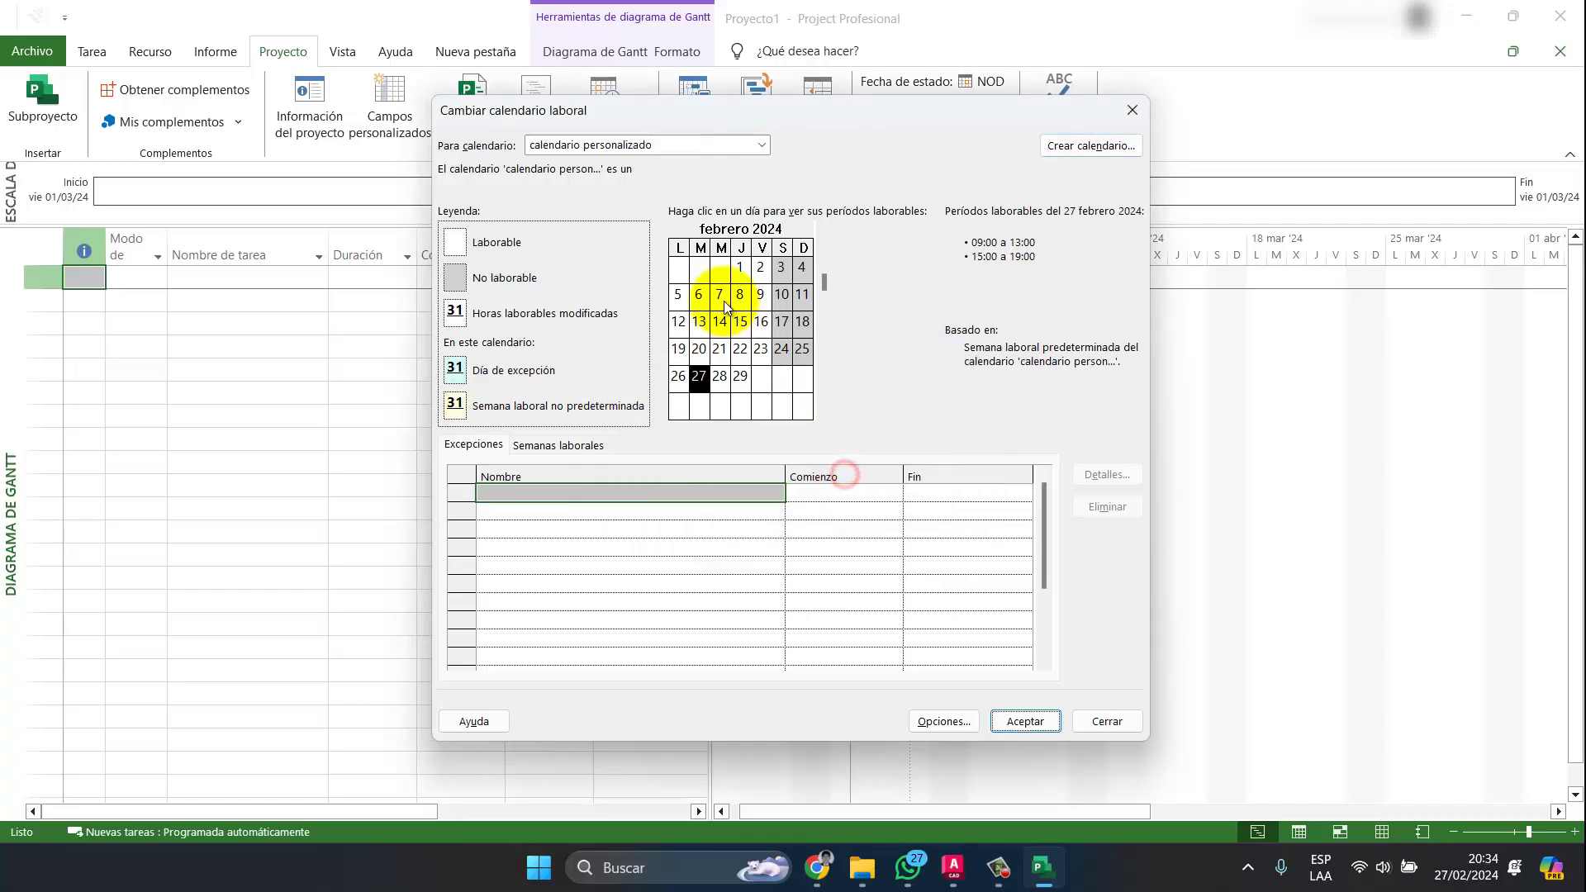
Add two exceptions named "JUEVES SANTO" and "VIERNES SANTO" to the custom calendar
click(631, 496)
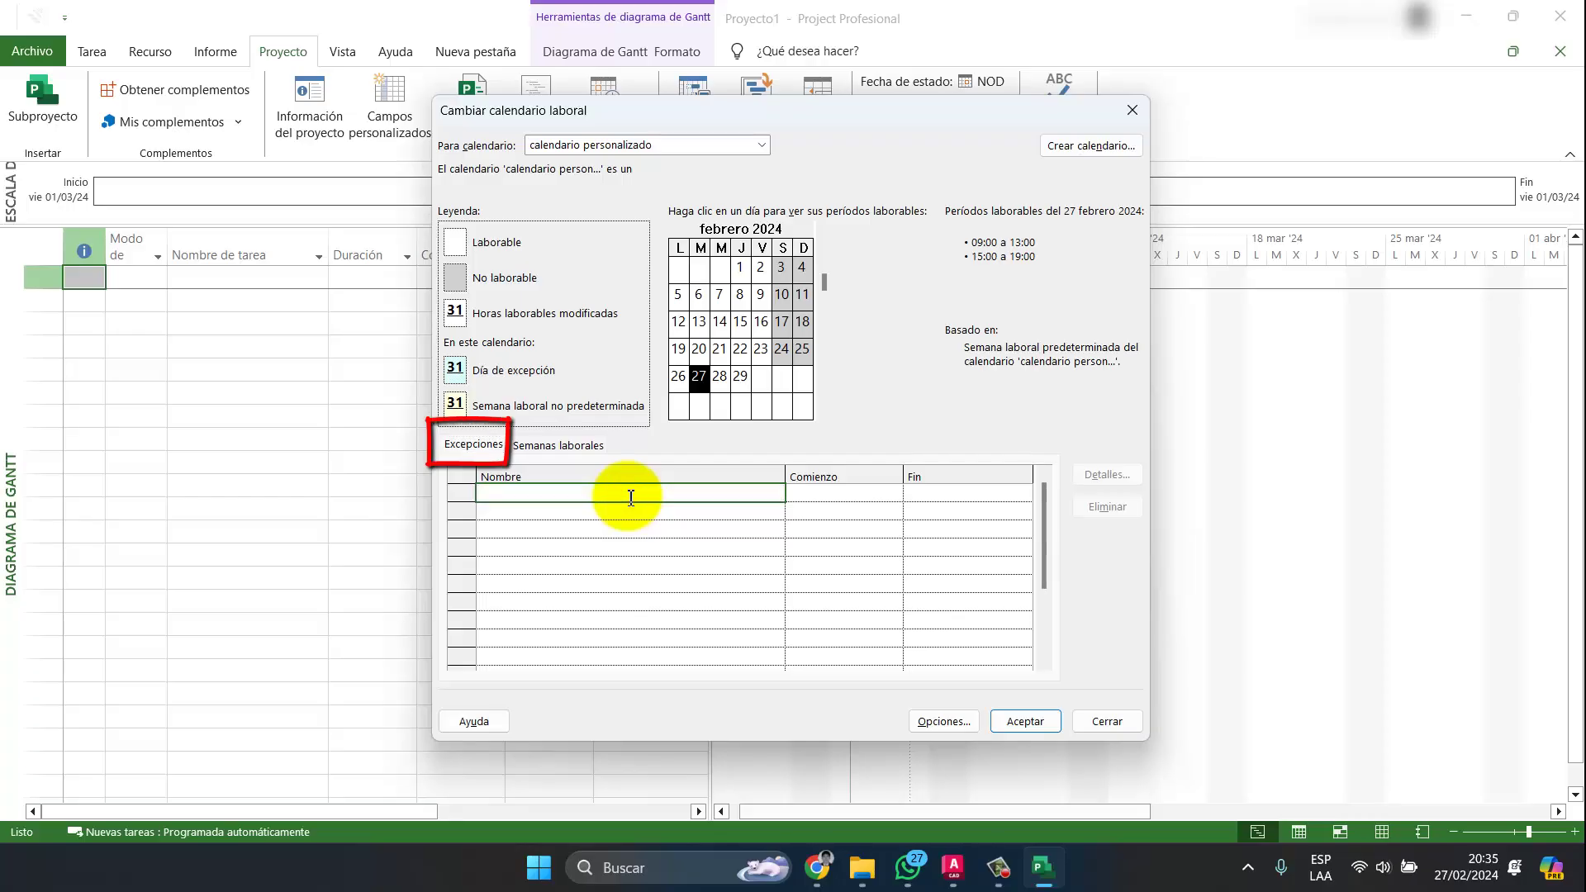
key(Caps_Lock)
text(JUEVES SANTO)
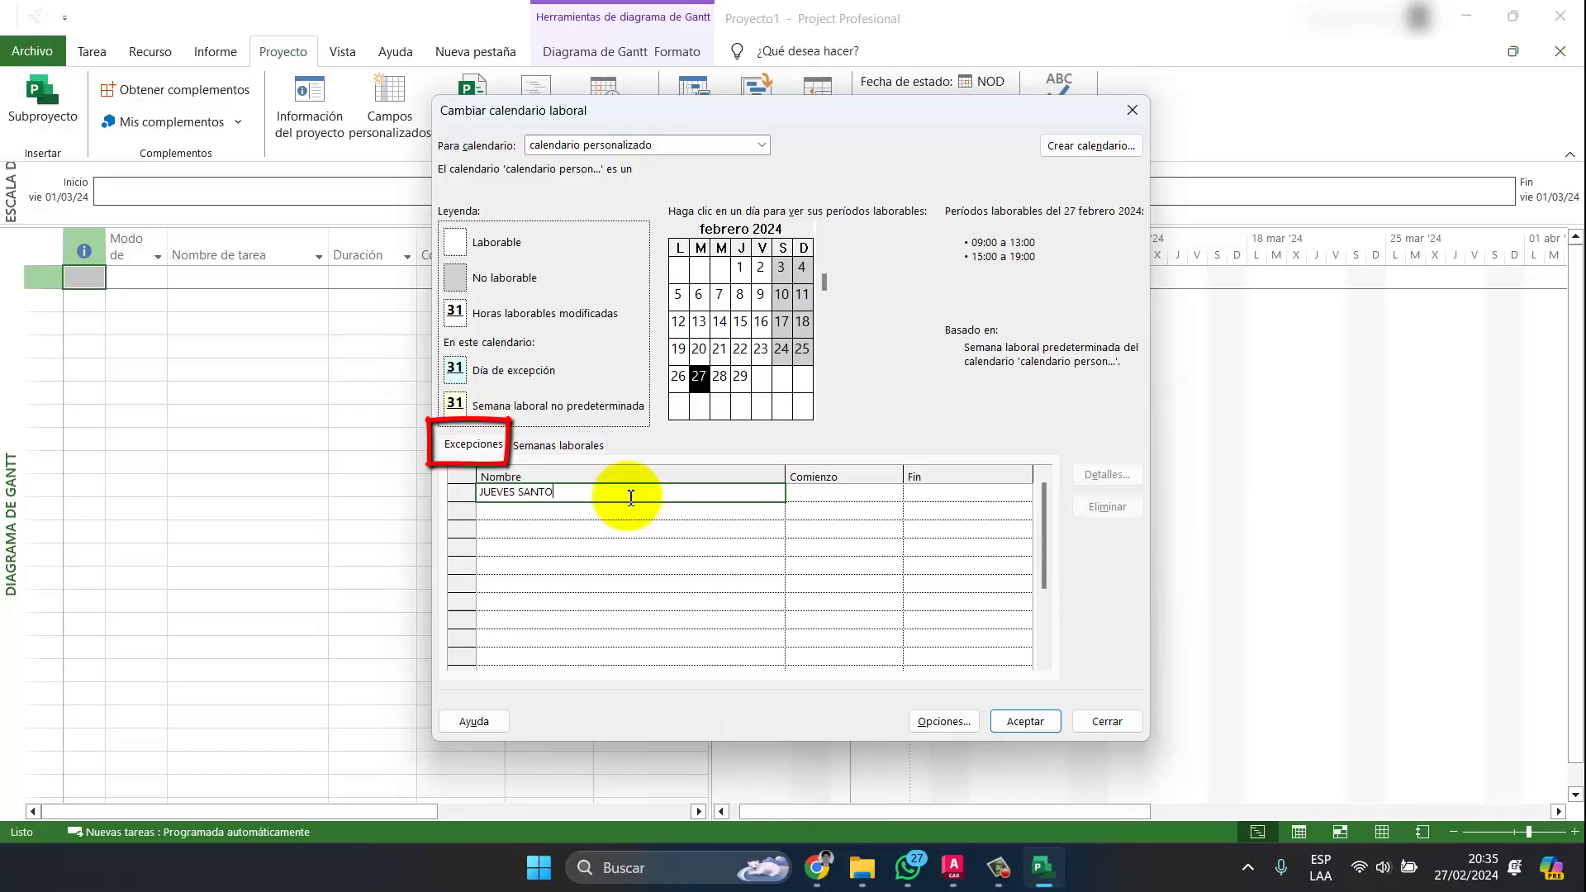
key(Return)
text(VIERNE)
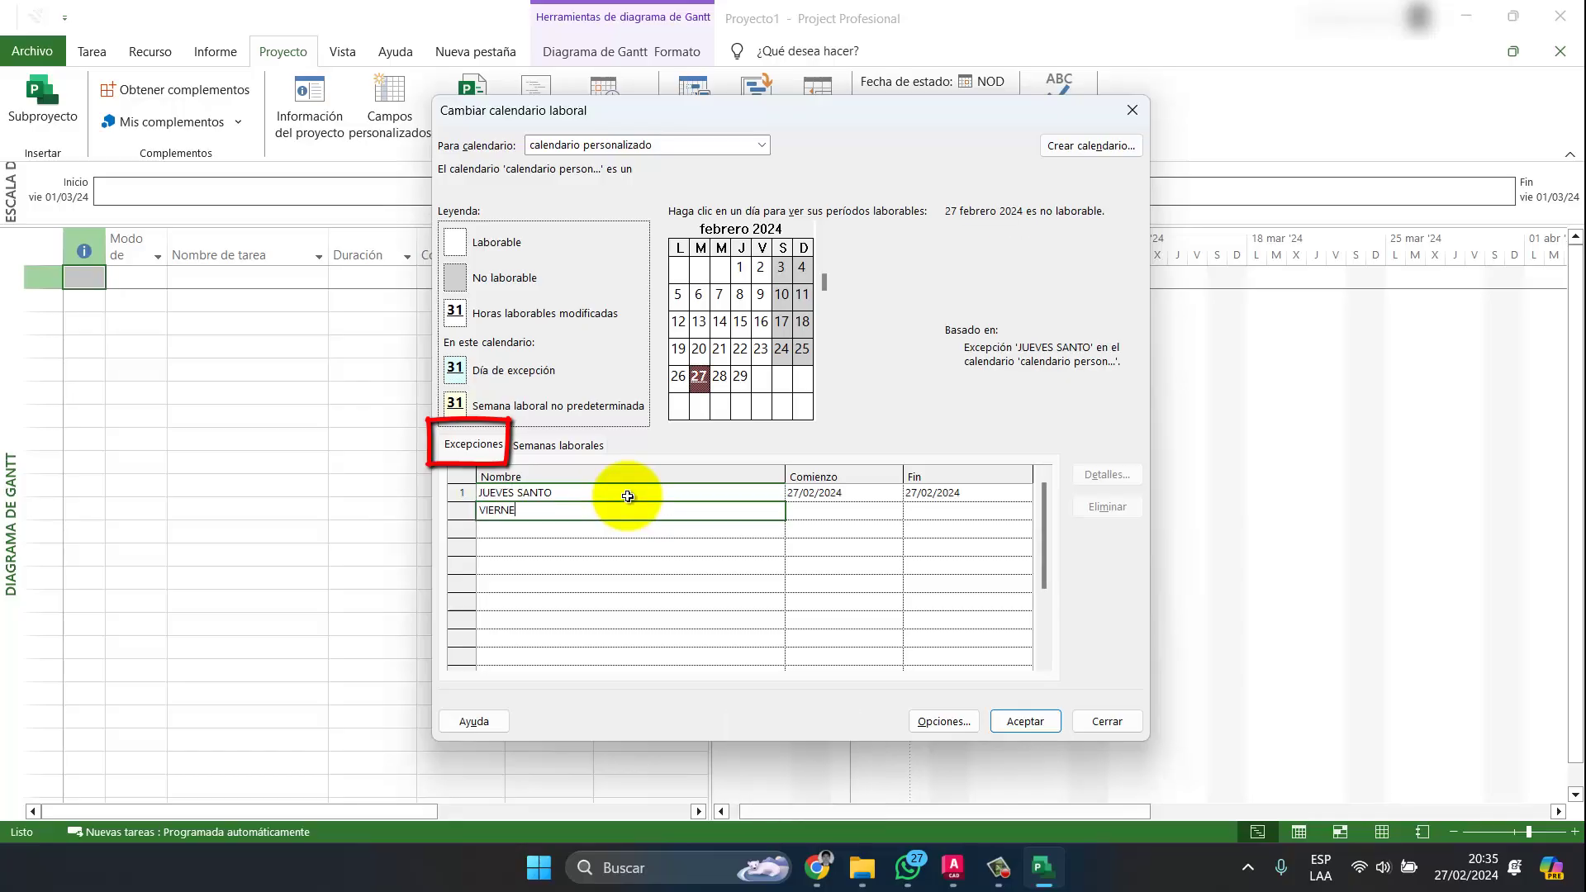
text(S SANTO)
key(Return)
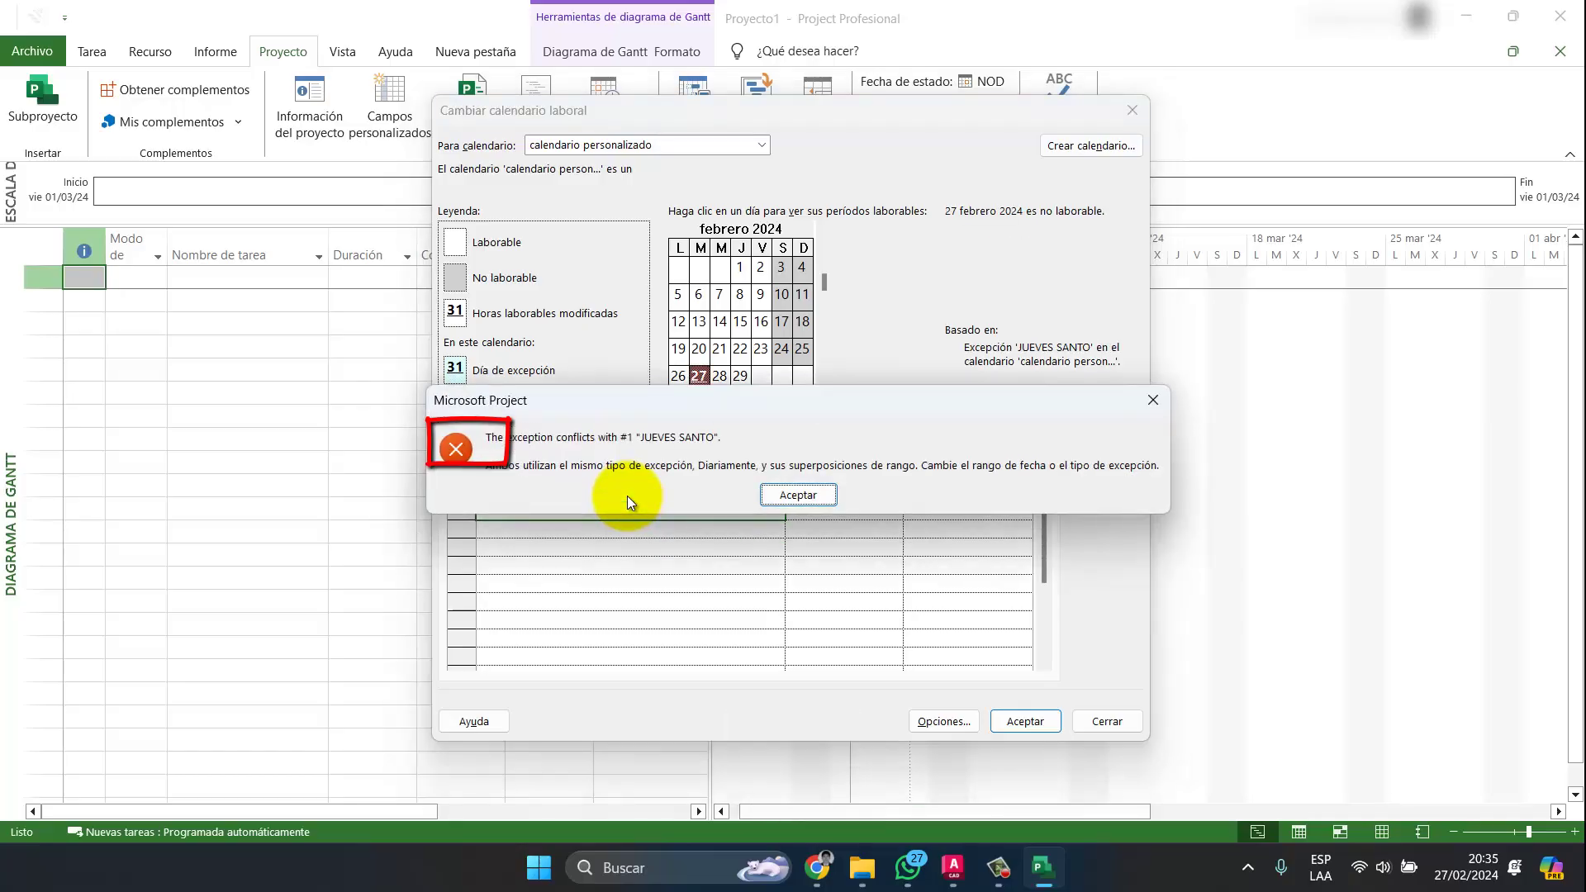
key(Return)
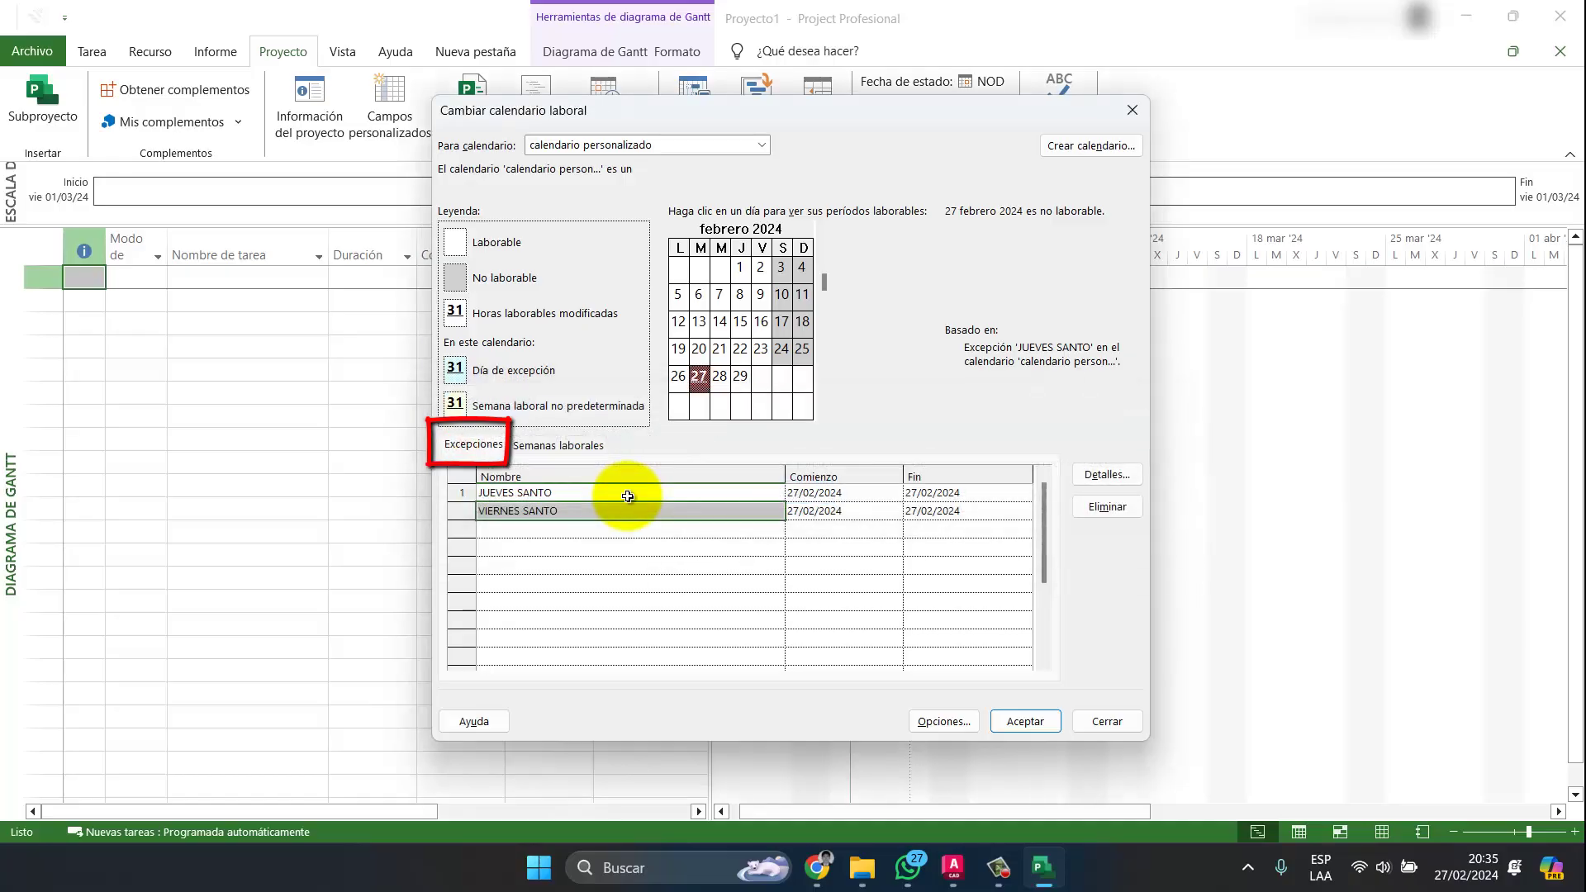
Set the start date of the VIERNES SANTO exception to 29/03/2024
click(830, 494)
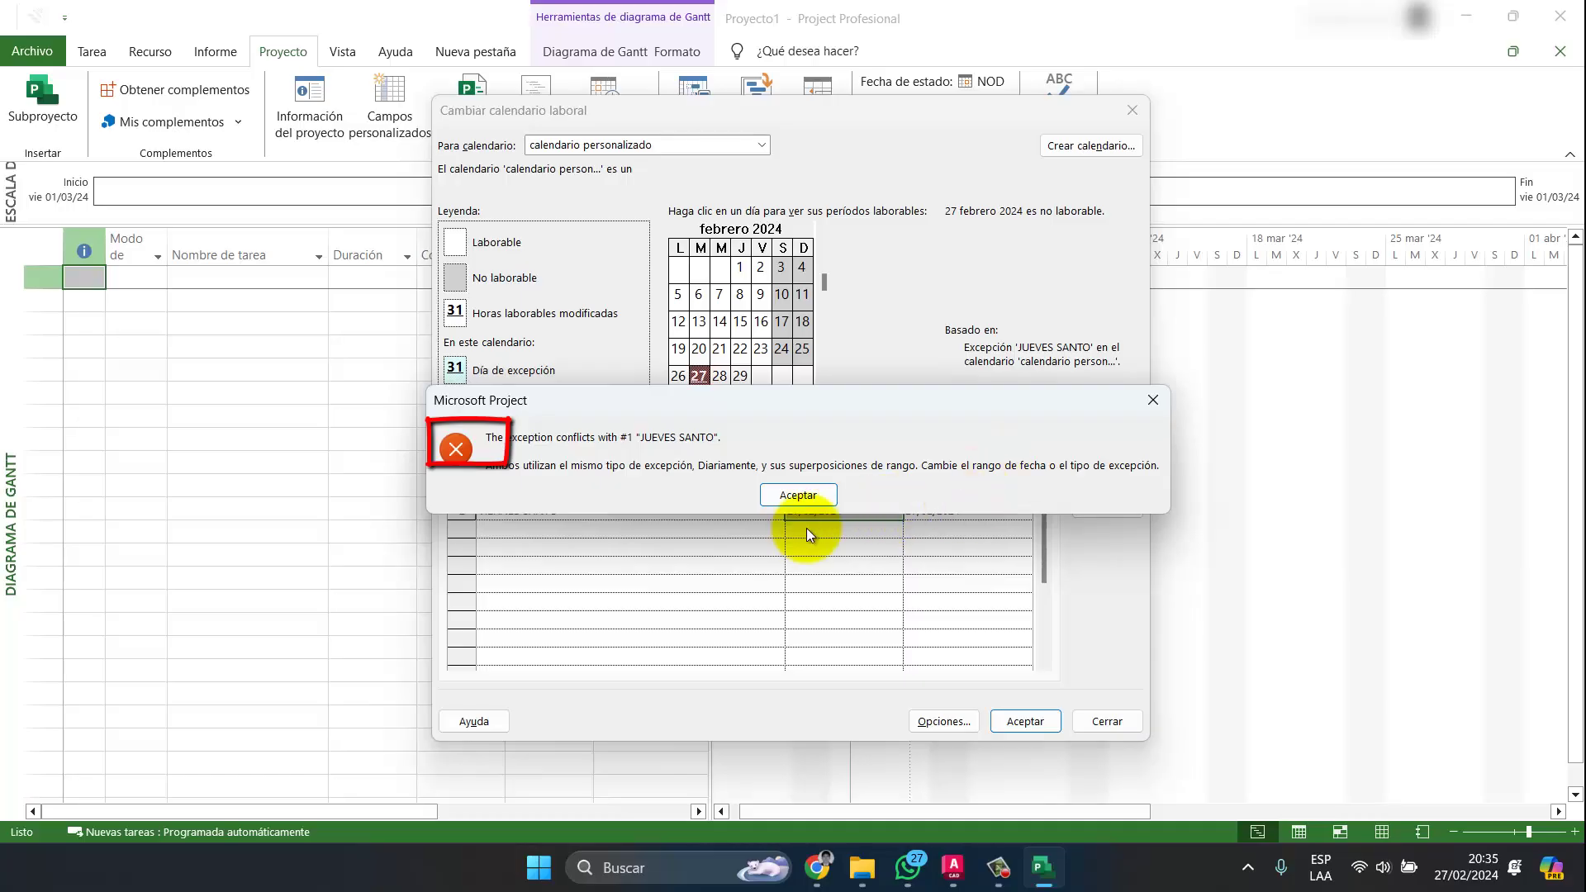
key(Return)
click(897, 513)
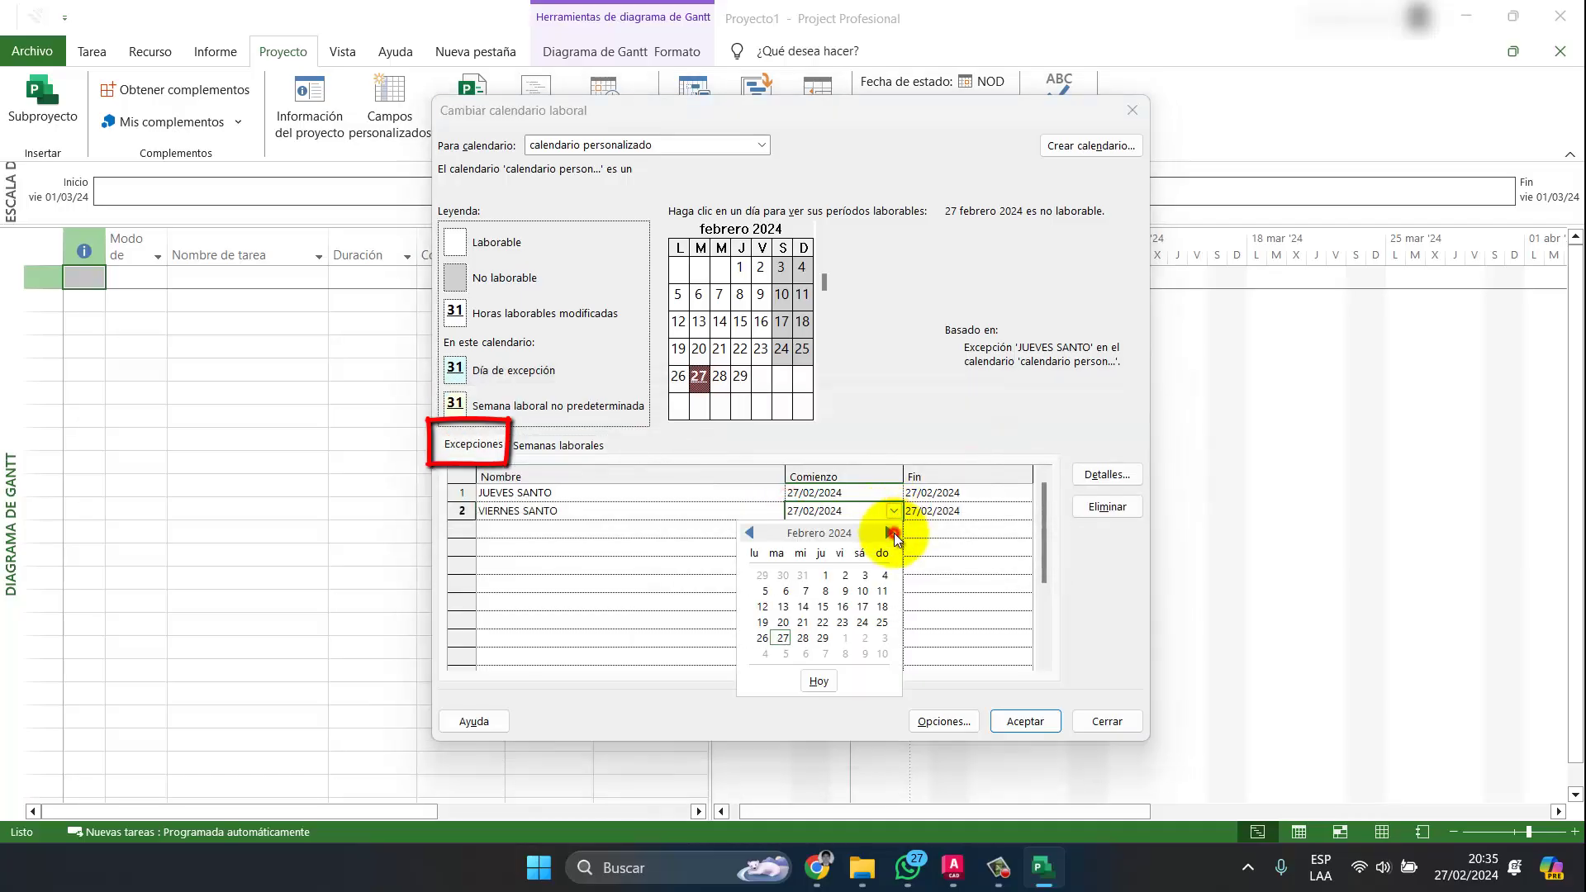
click(890, 533)
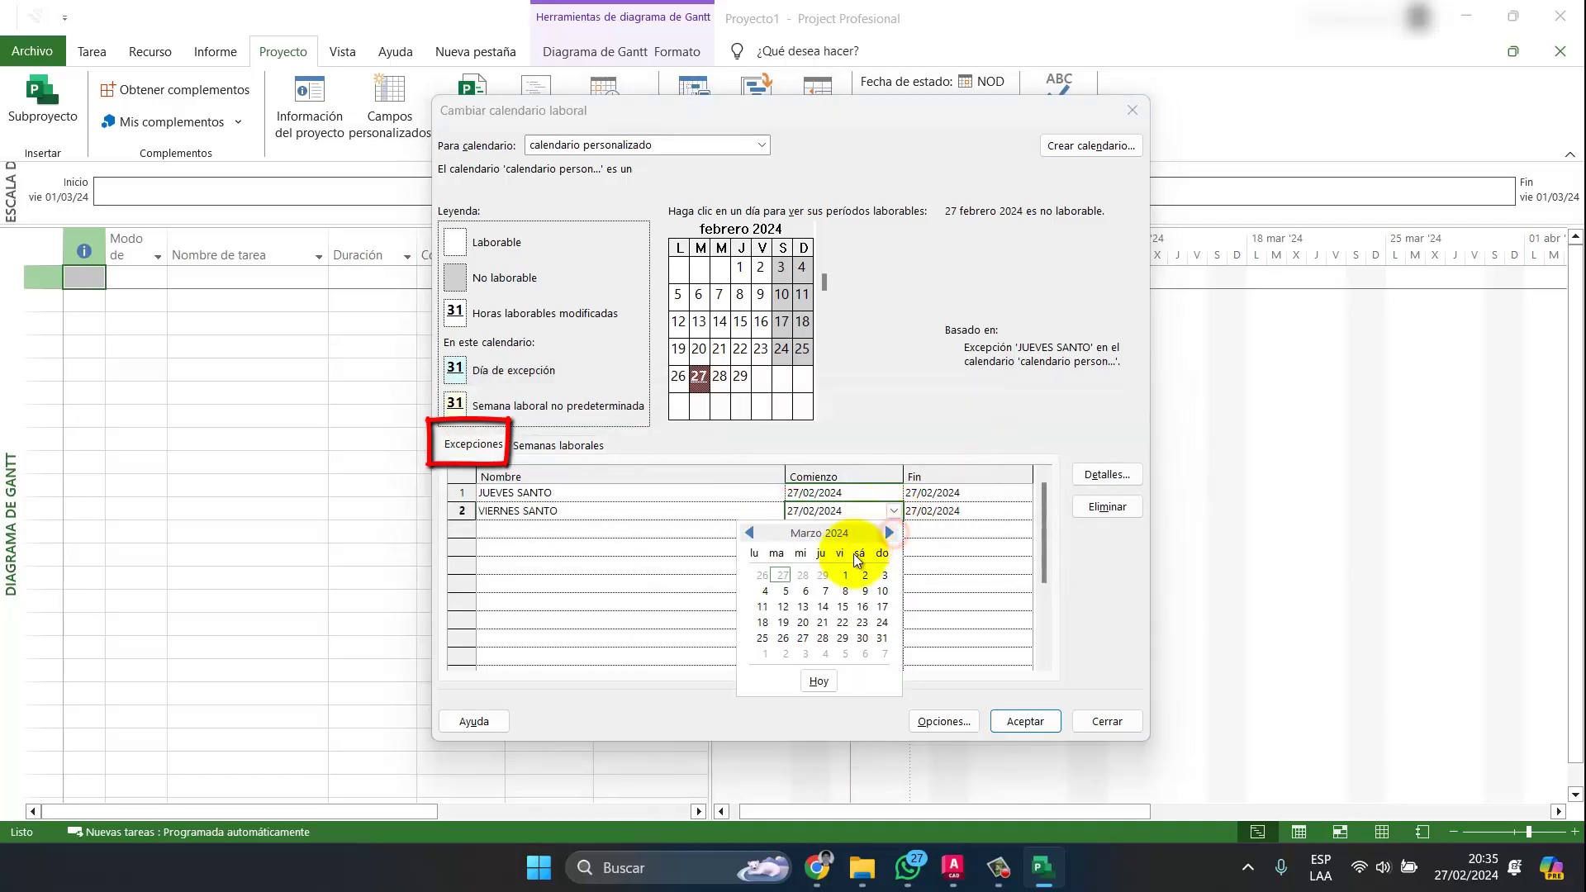
click(846, 637)
click(894, 494)
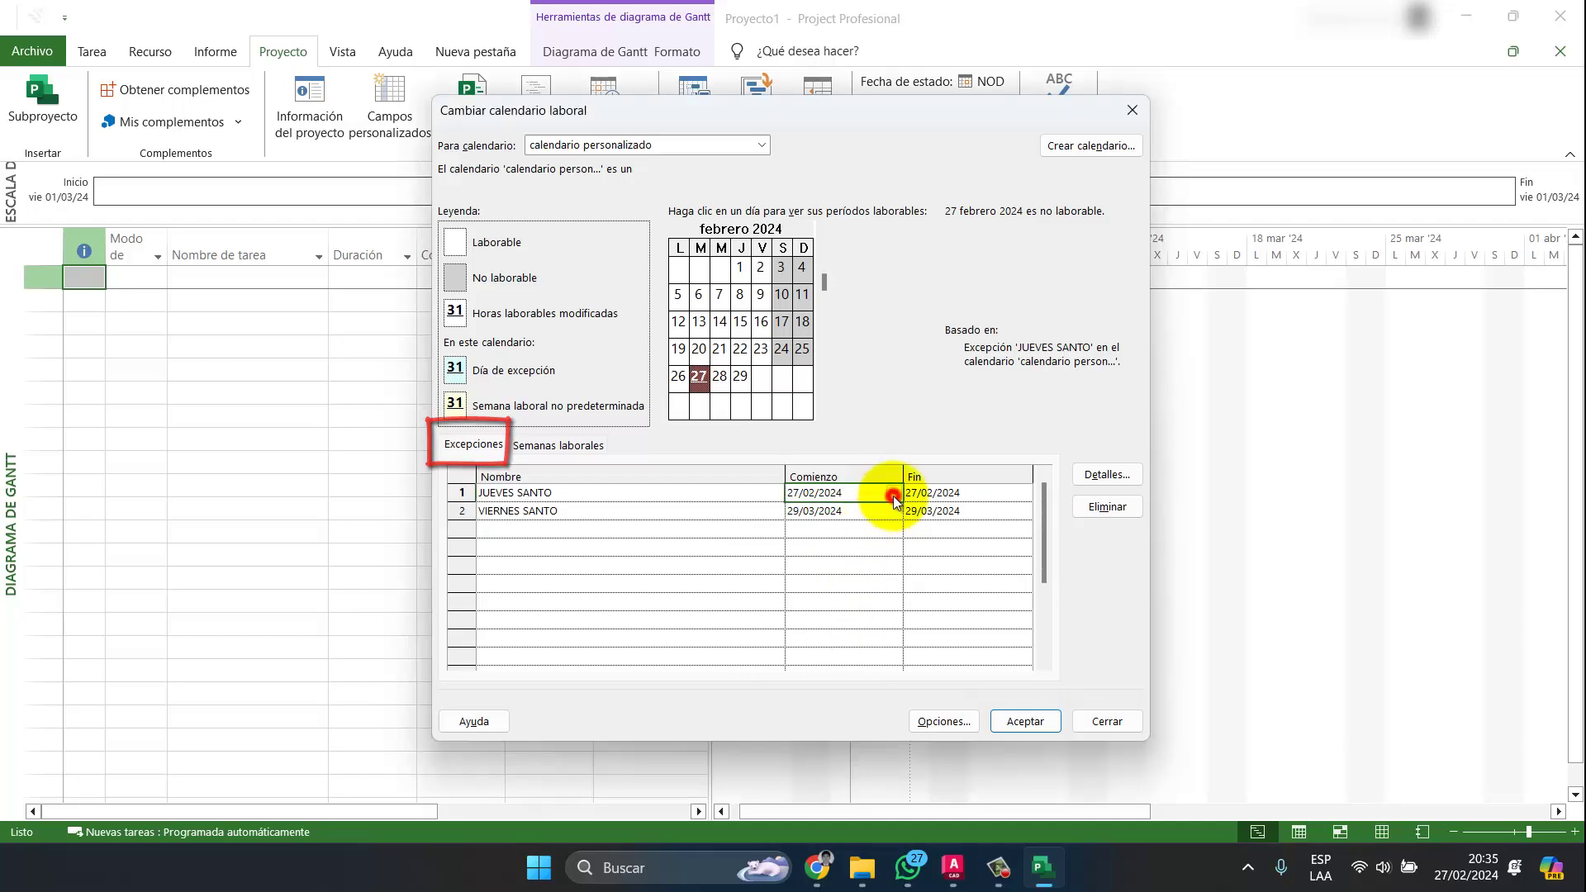
click(894, 494)
click(806, 619)
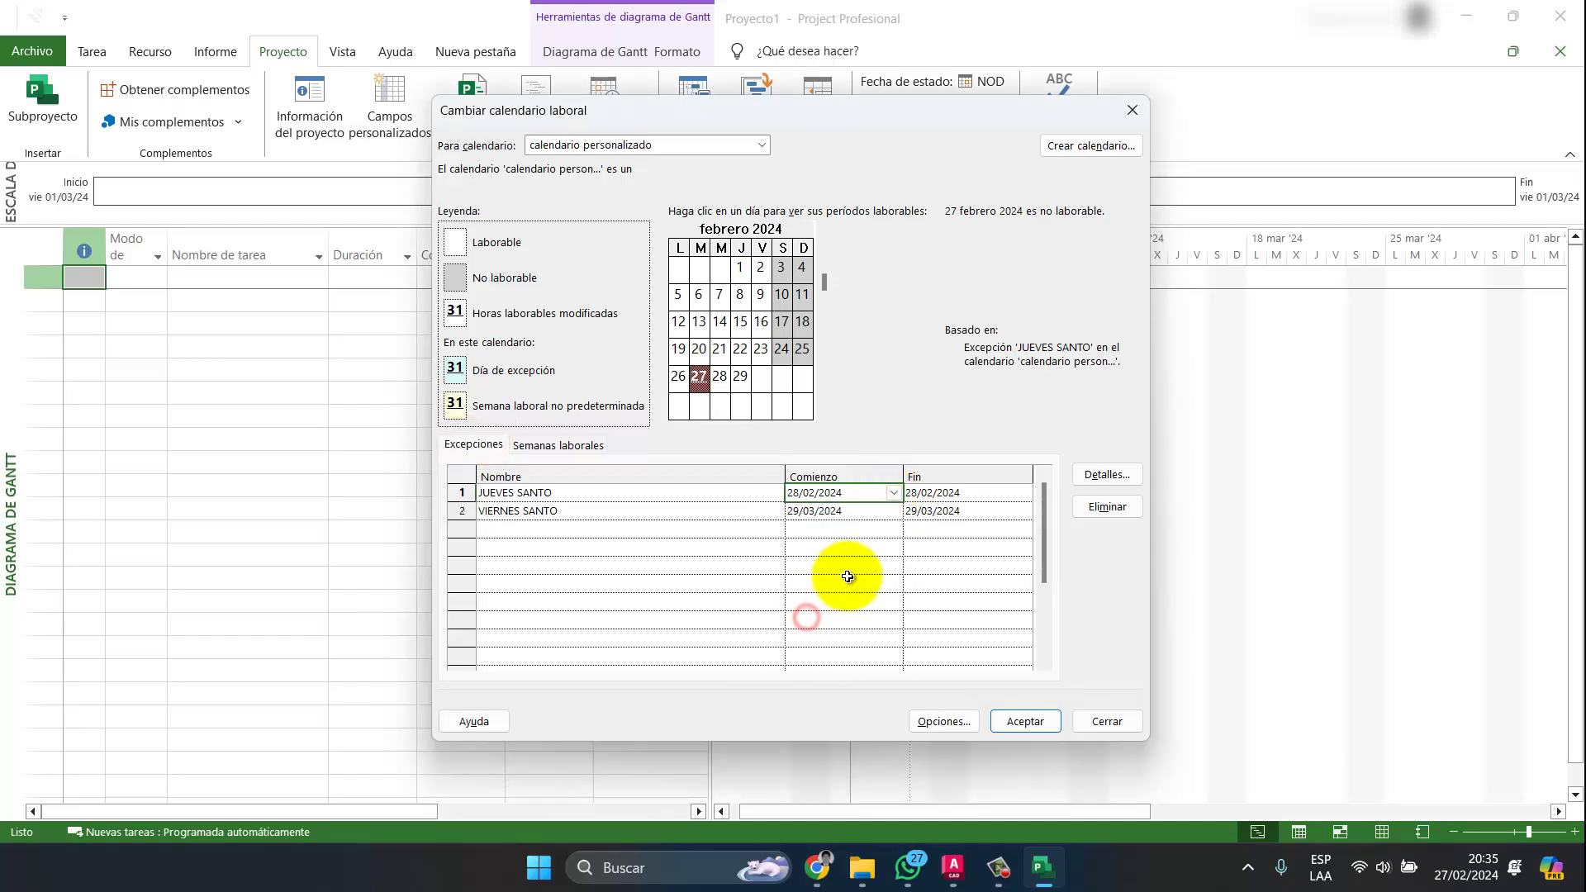
click(844, 580)
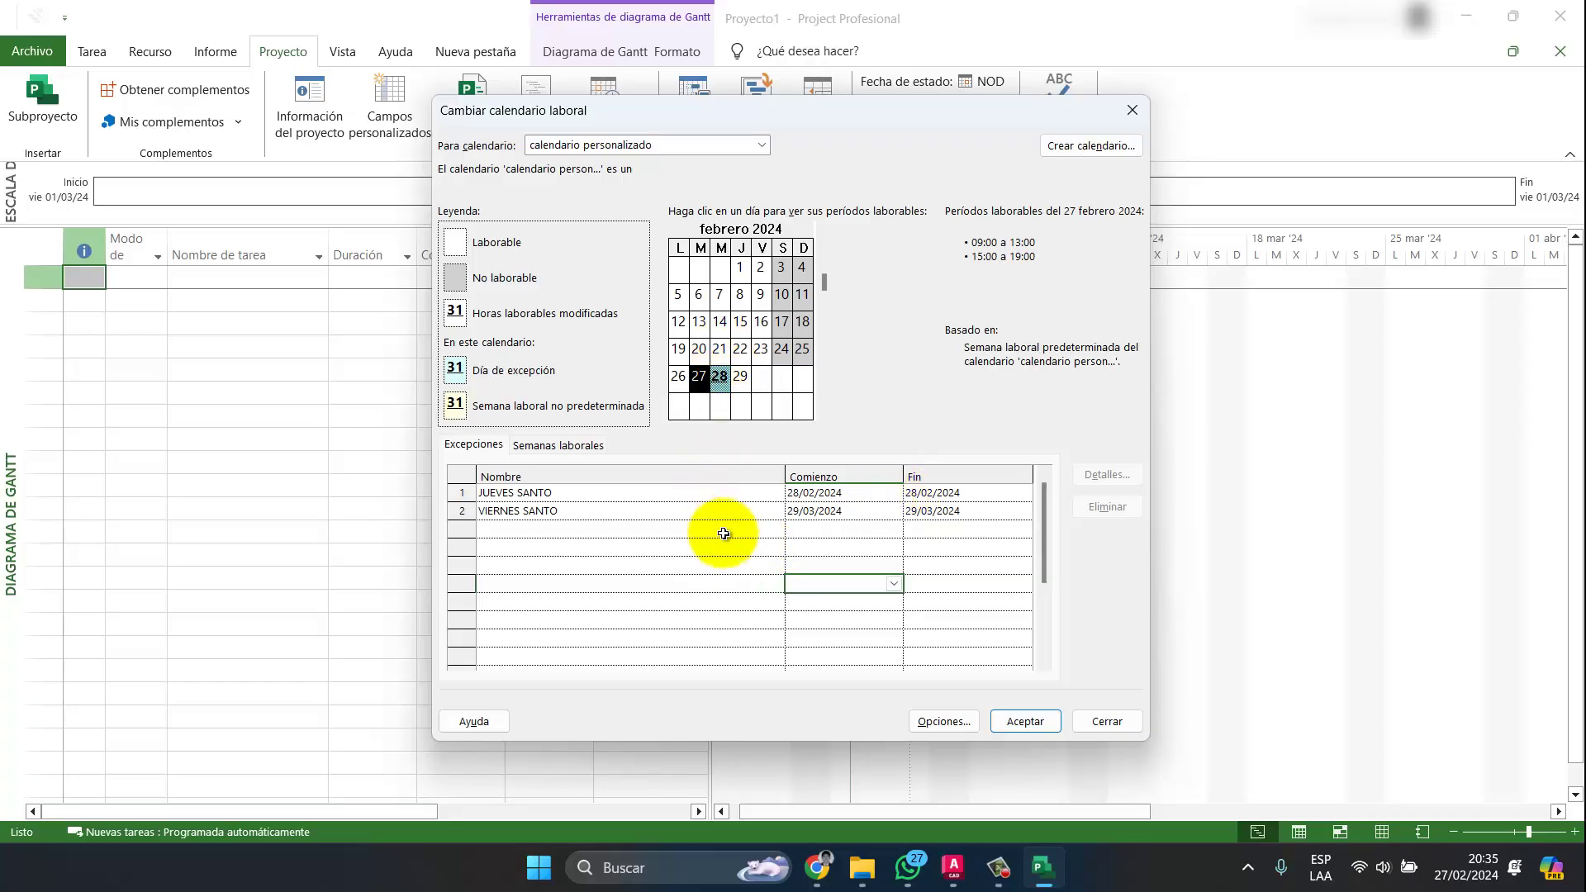
Set the start date of the JUEVES SANTO exception to 28/03/2024
click(863, 493)
click(895, 493)
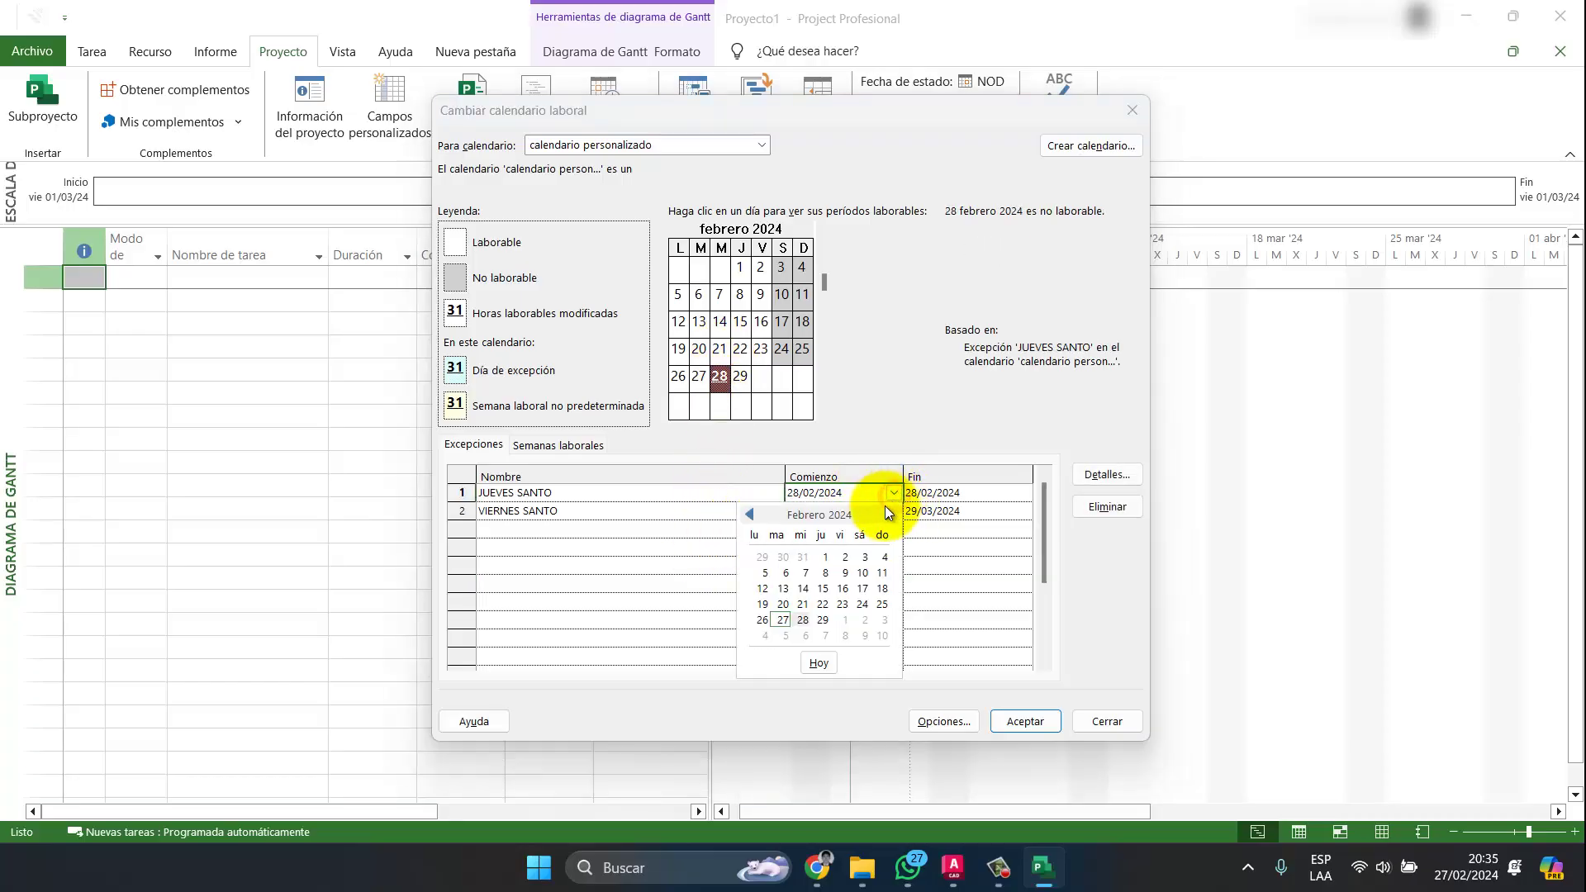
click(885, 505)
click(824, 621)
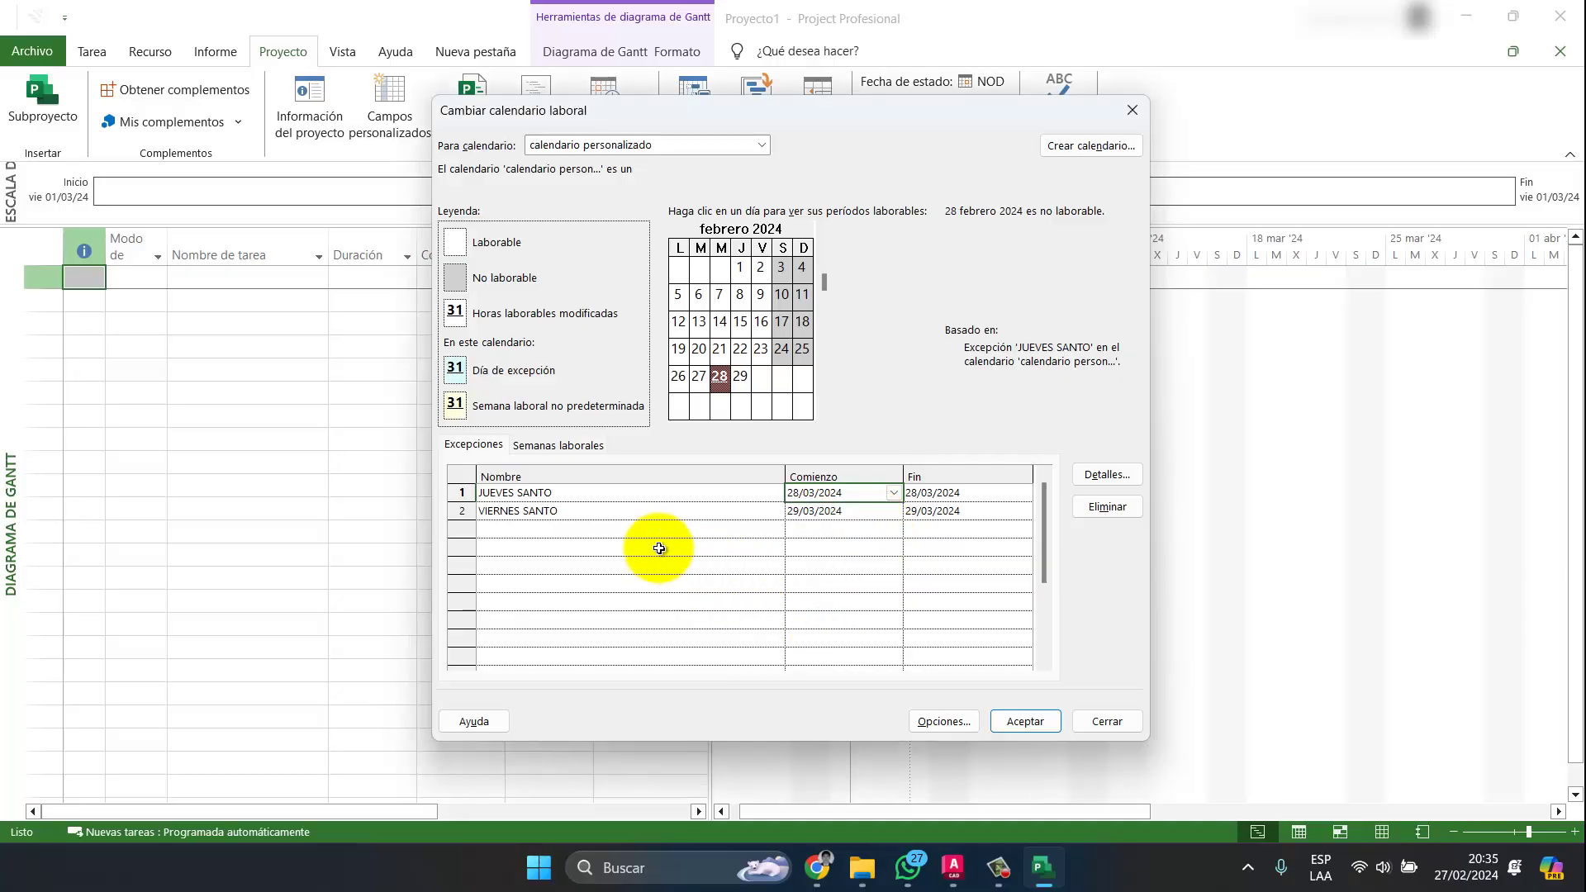
Add a third exception named "DIA DEL TRABAJADOR" with the start date 01/05/2024
click(581, 528)
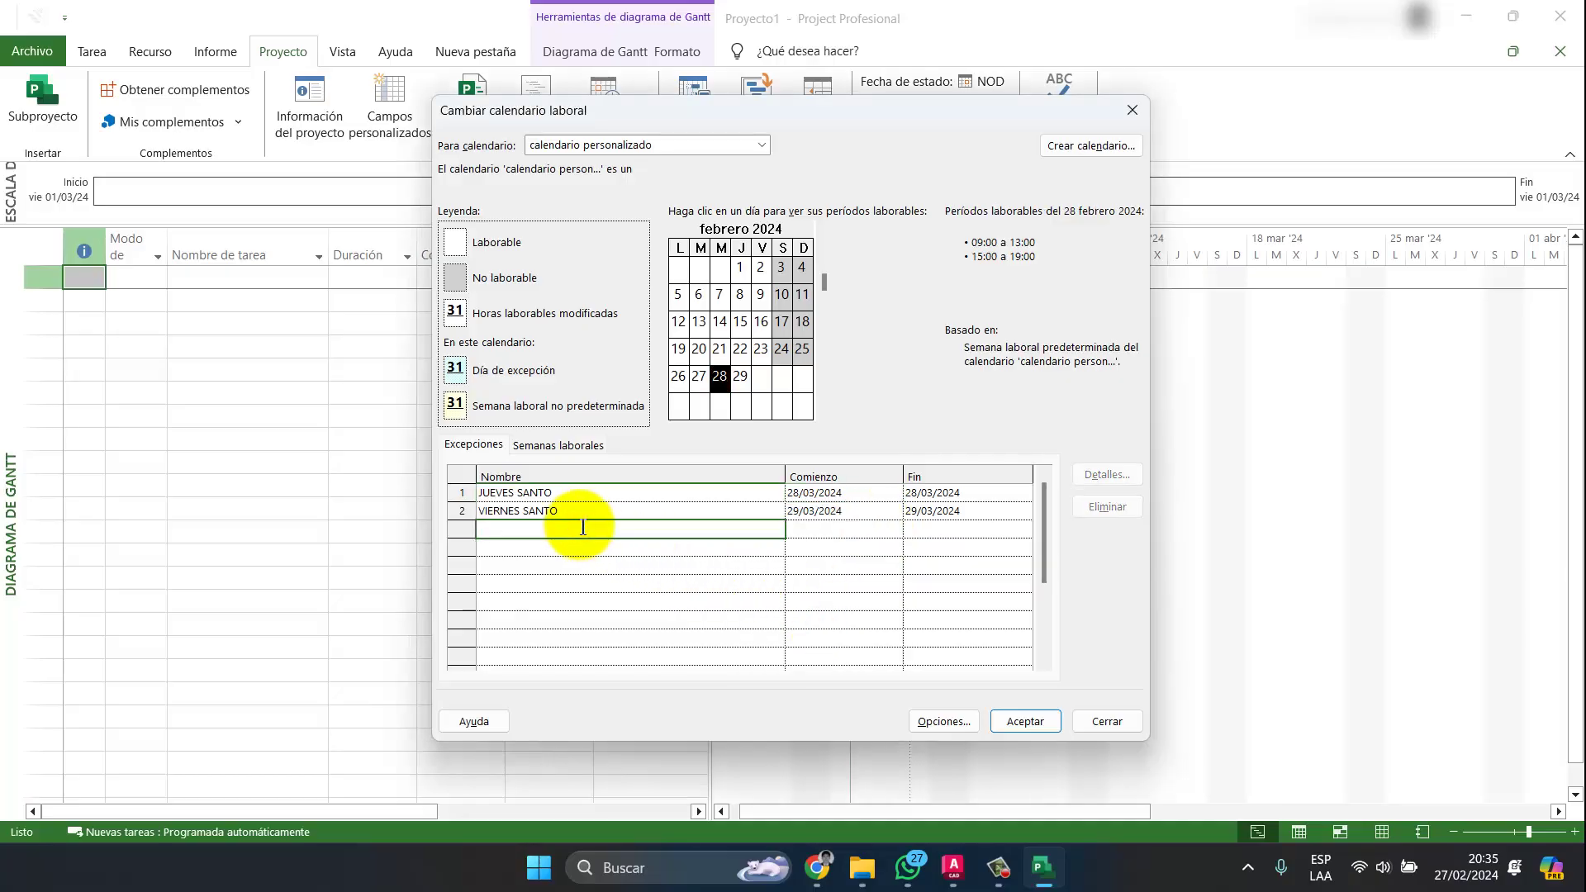
text(DIA DEL TRABAJADOR)
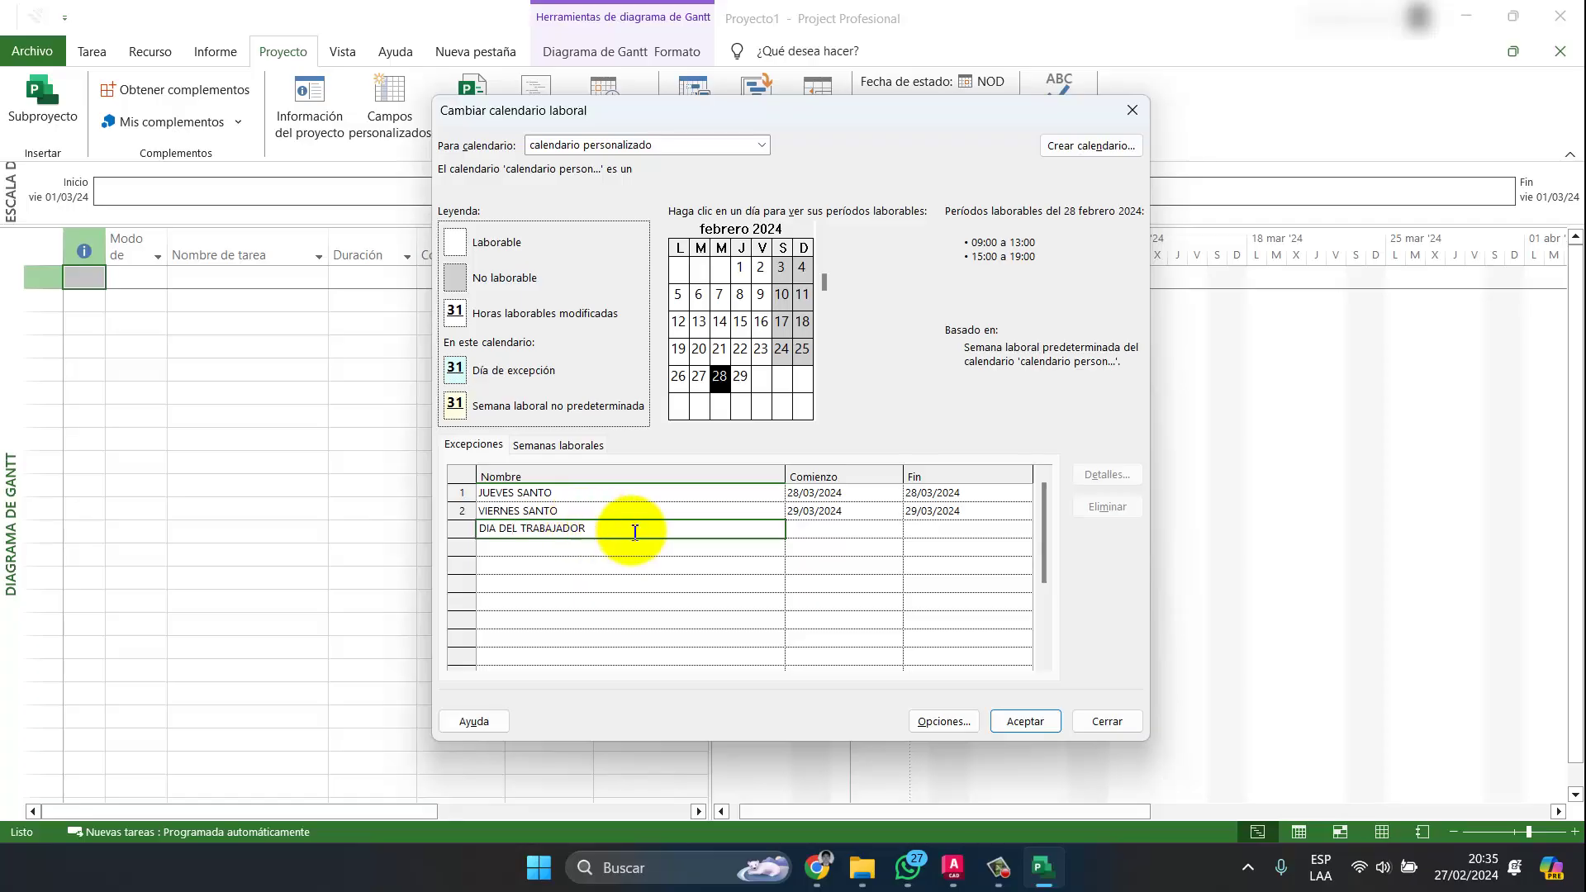
click(827, 529)
click(896, 528)
click(889, 550)
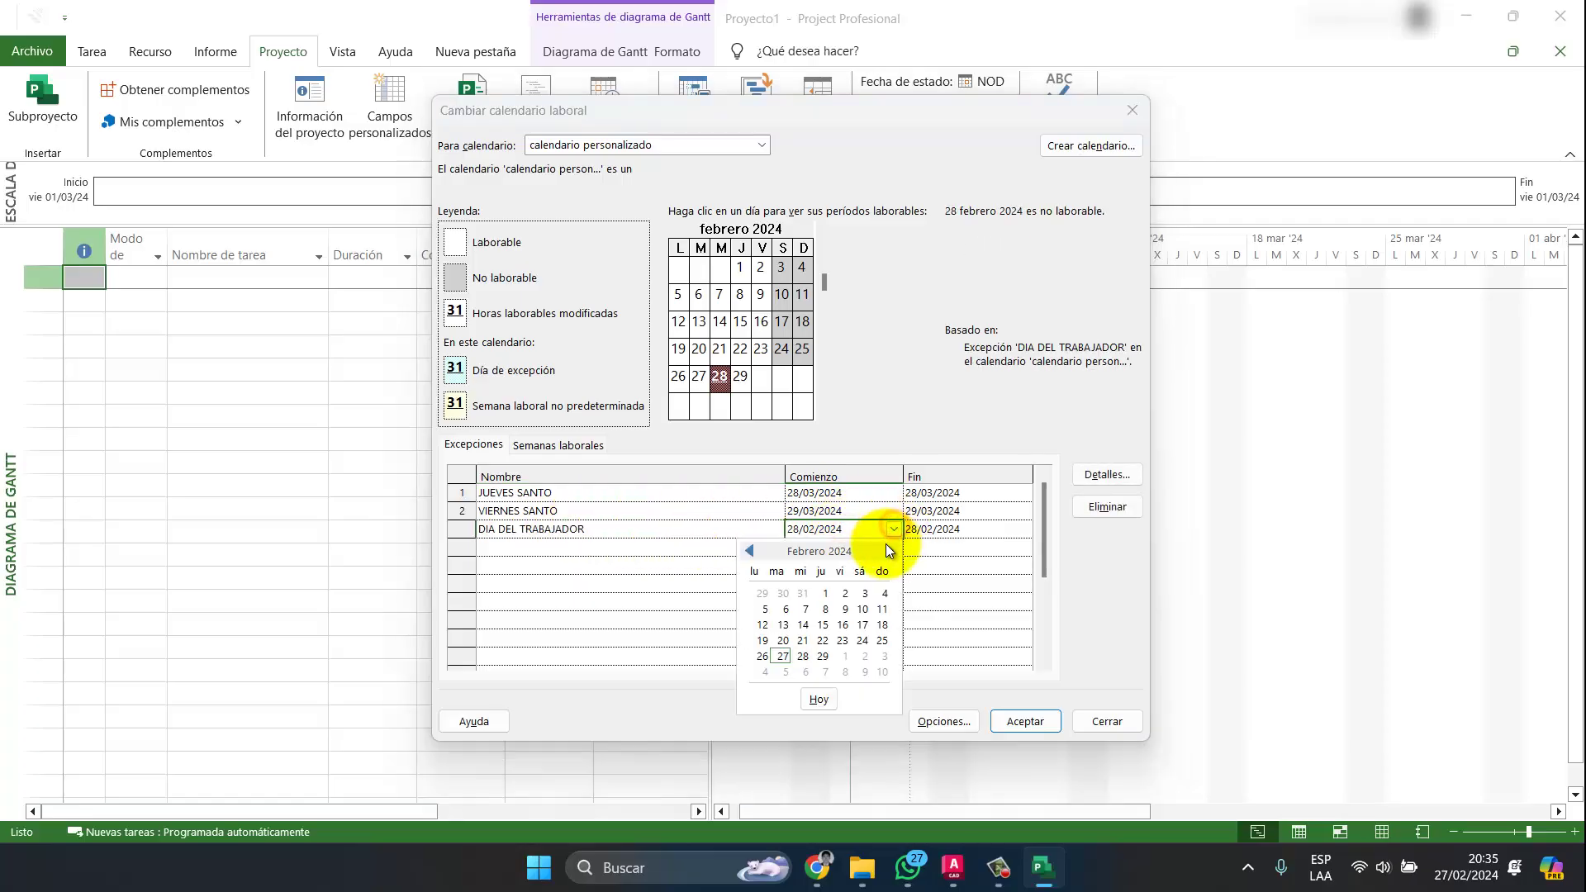
click(889, 550)
click(889, 550)
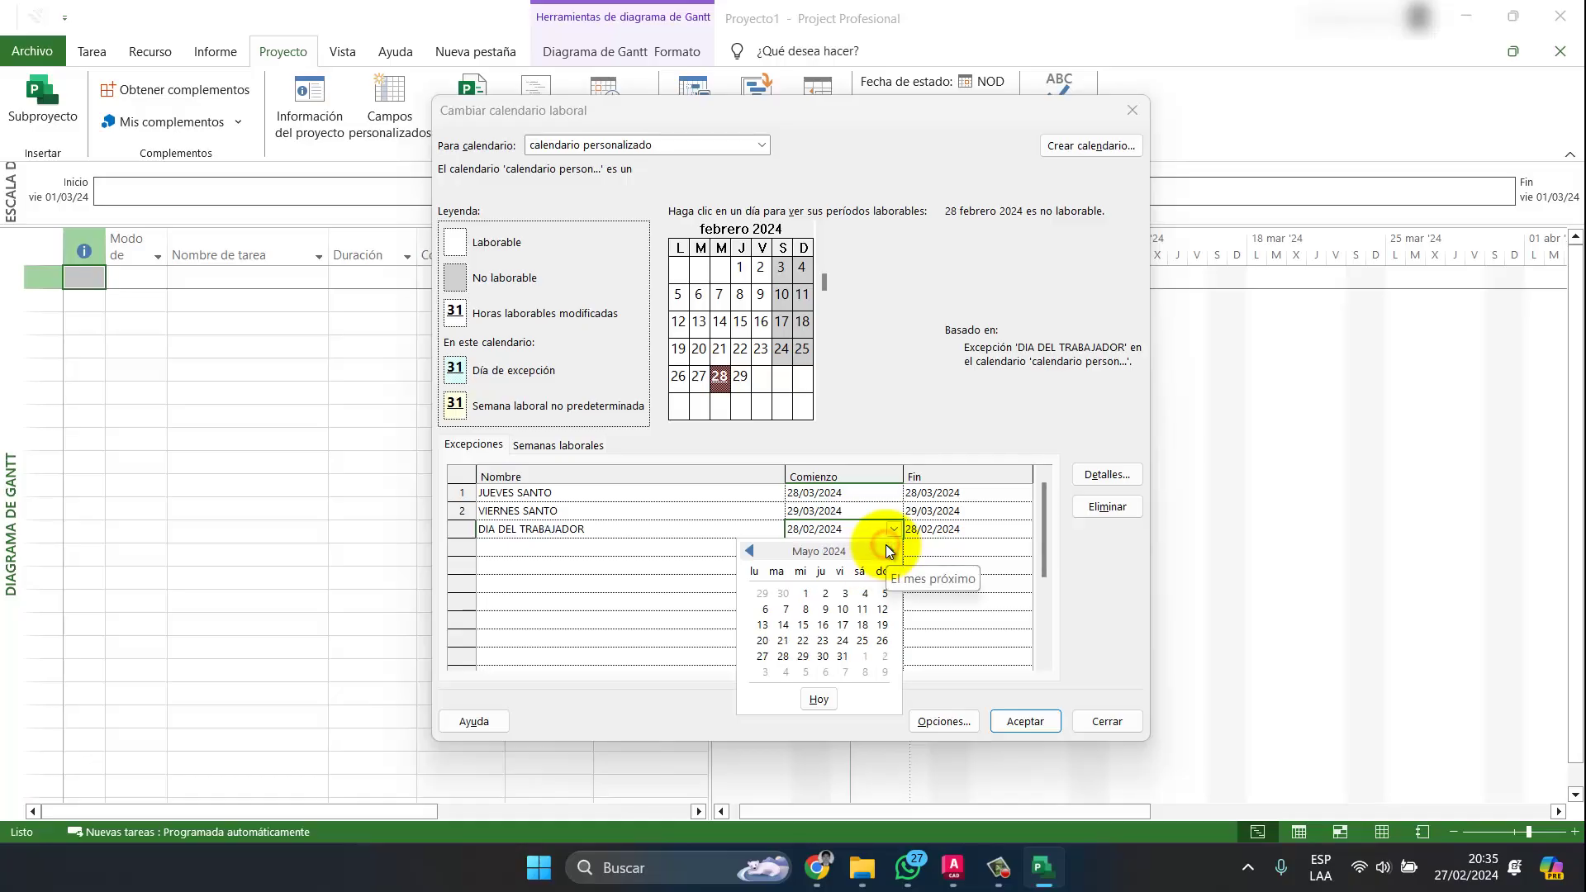
click(805, 593)
click(760, 584)
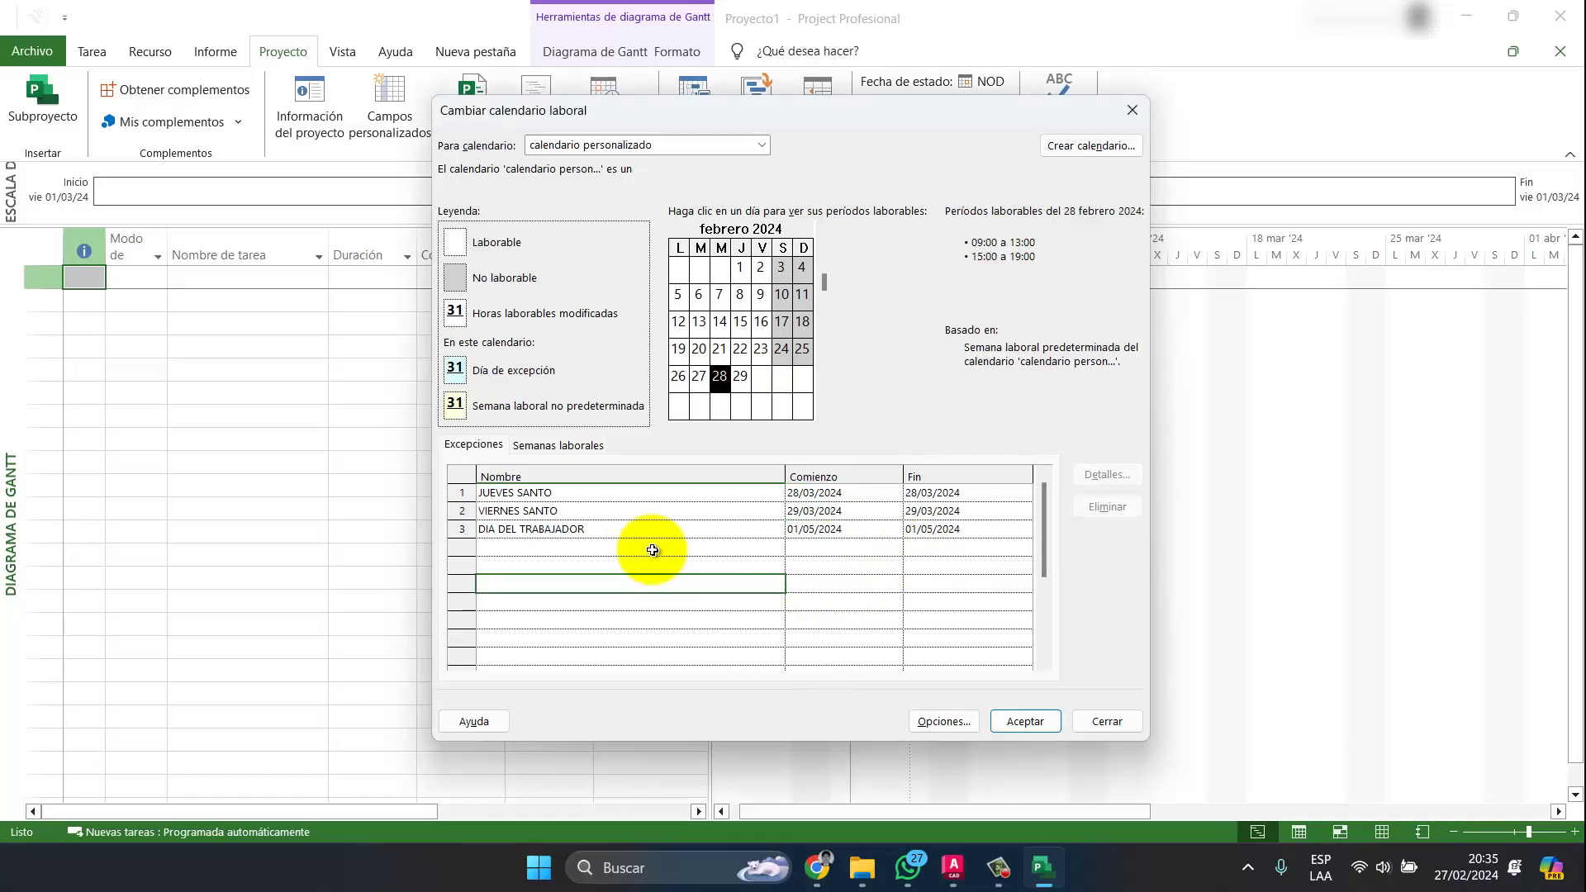
Open the details of the [Predeterminado] work week and switch Lunes through Sábado to specific working periods
click(575, 444)
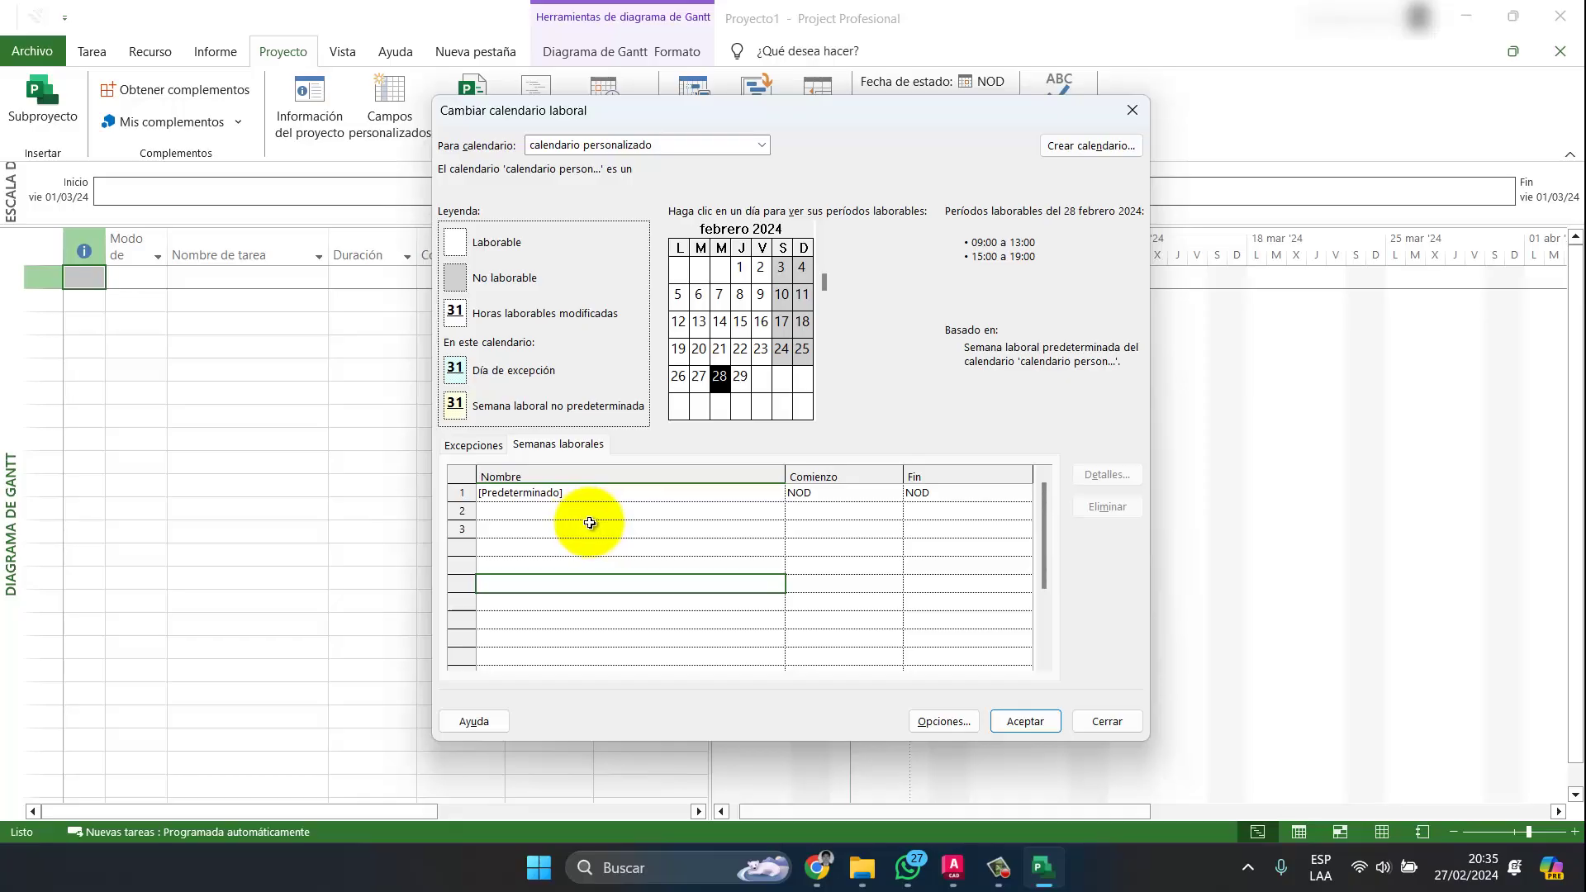
click(593, 496)
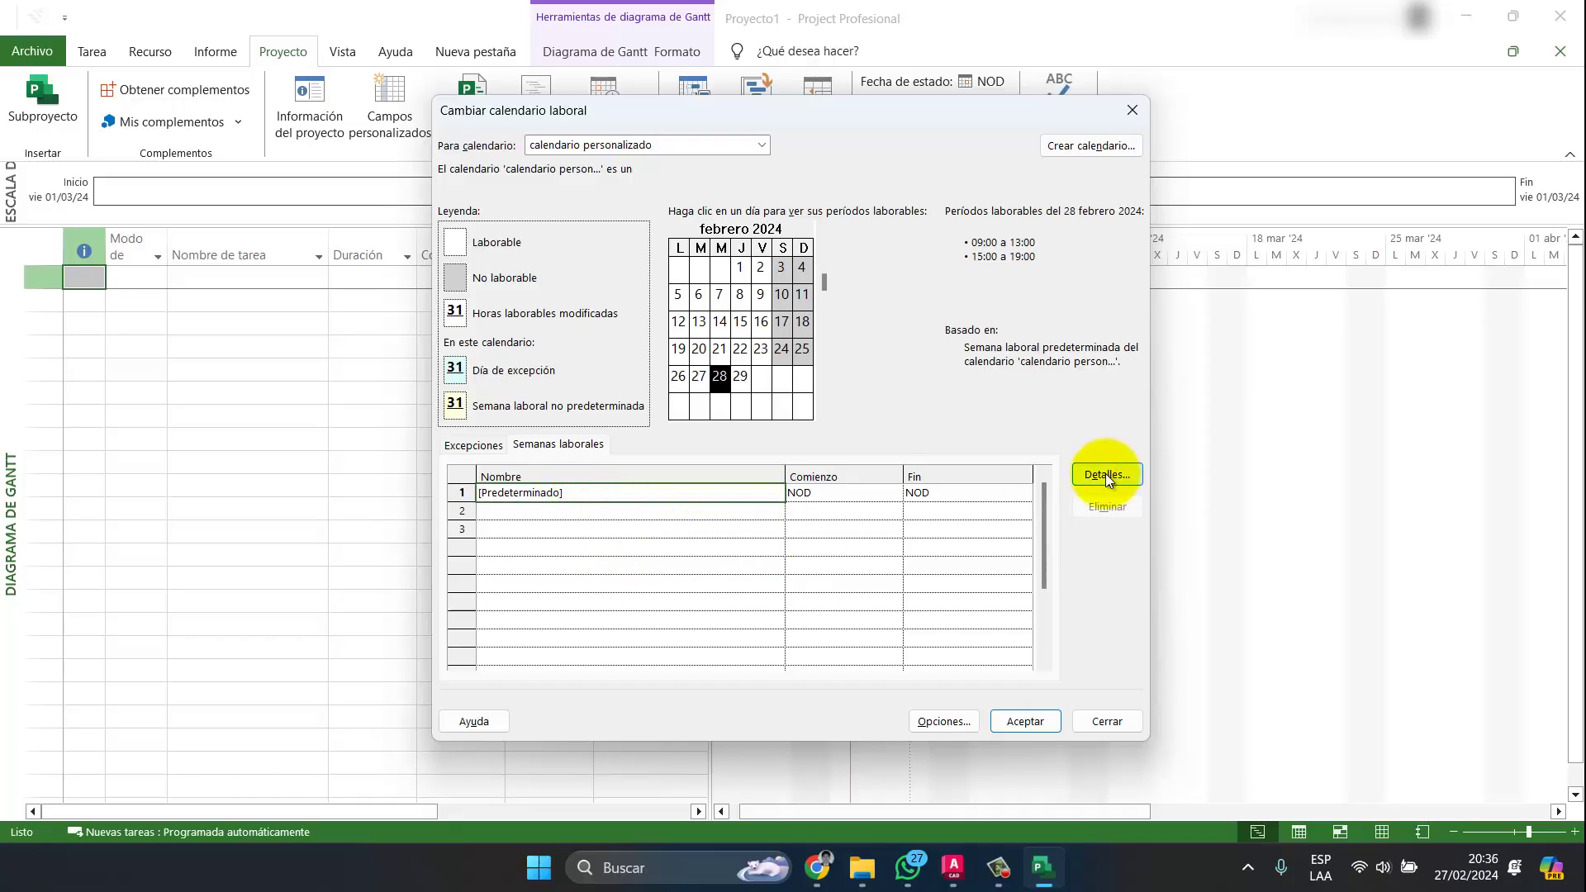
click(1106, 477)
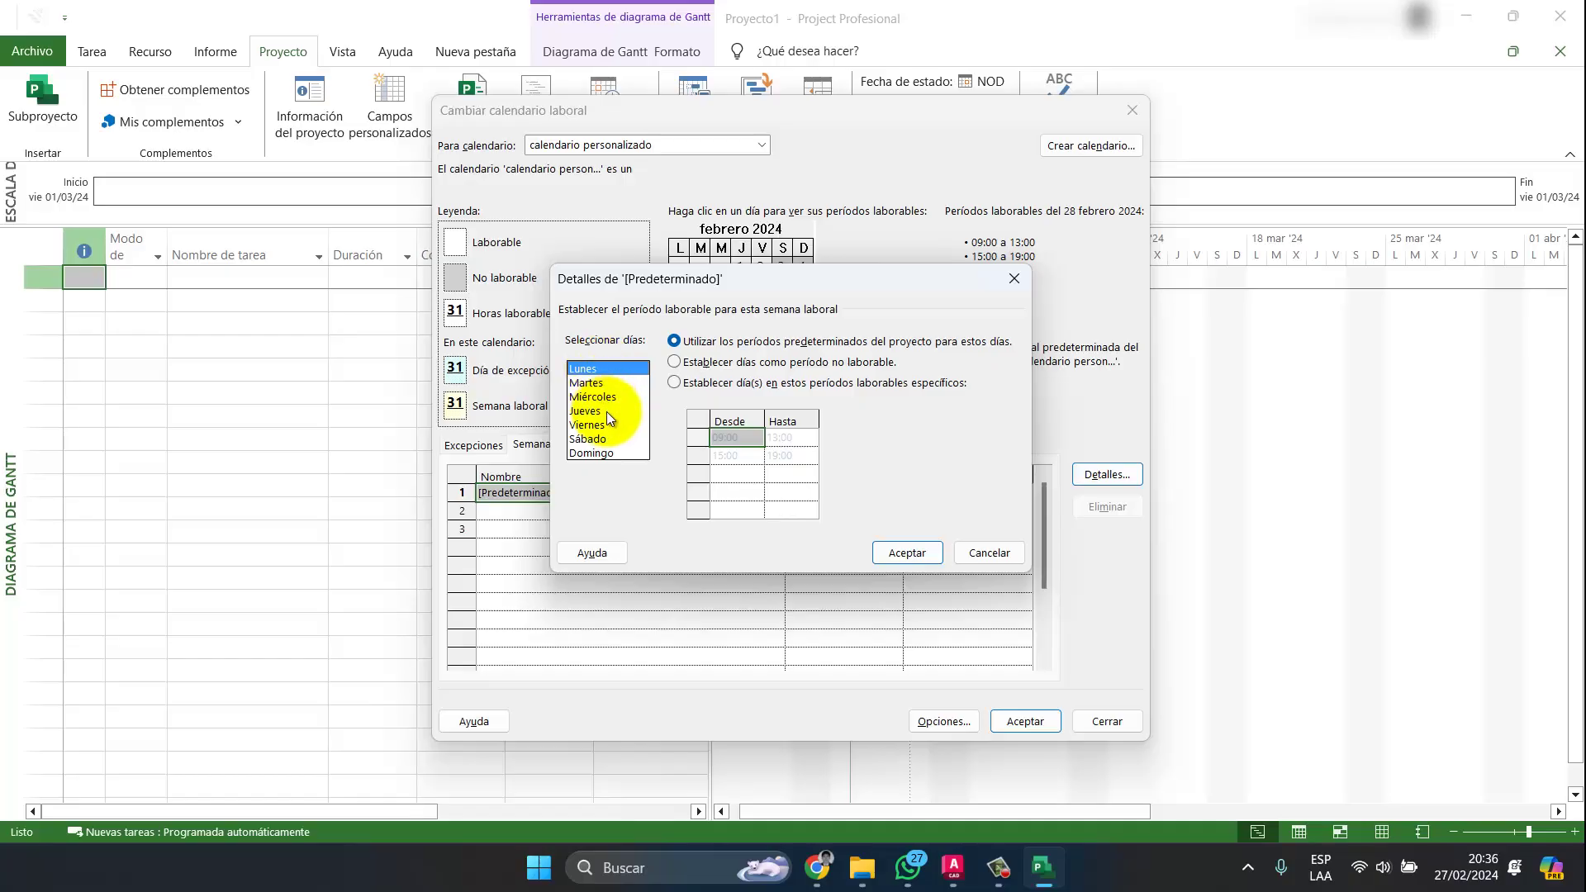
shift+click(600, 439)
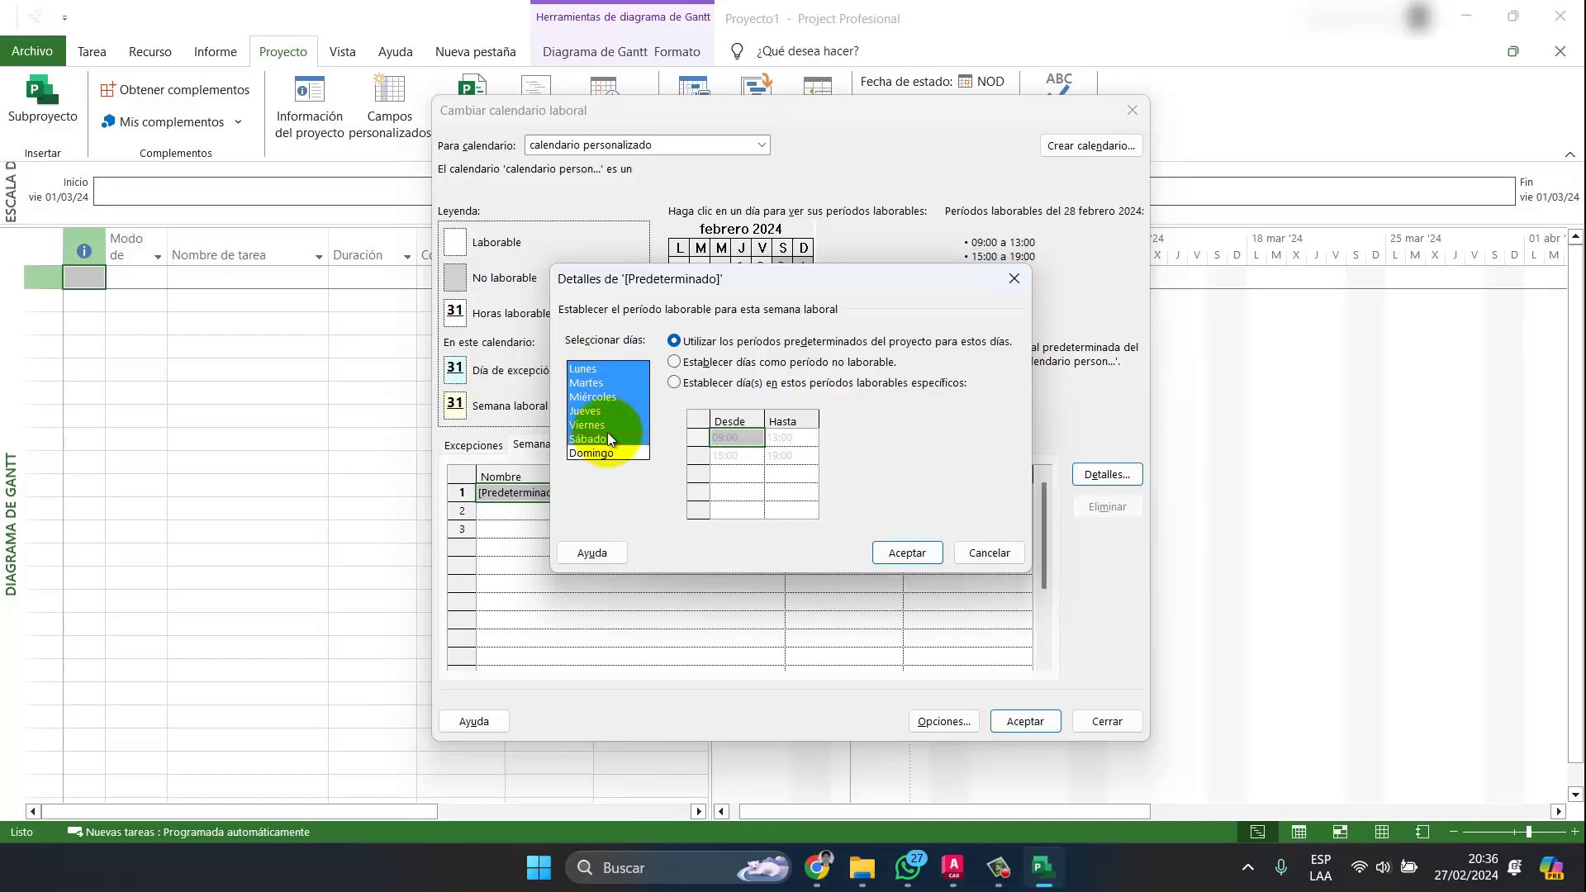
click(696, 384)
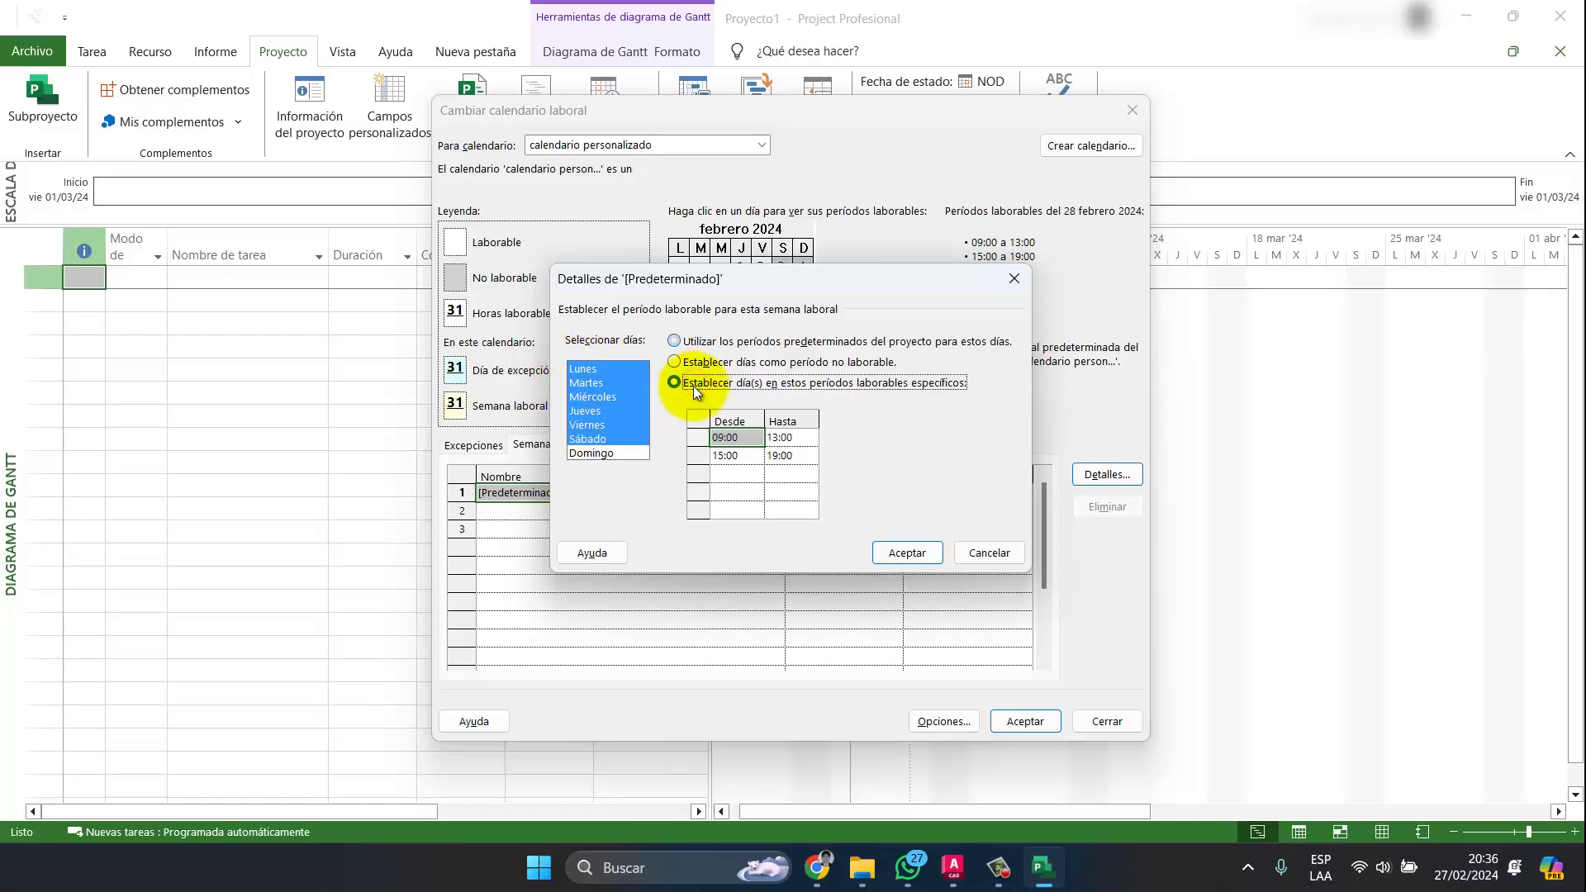
Set the first working period of the selected days to run from 8:00 to 12:00
click(757, 442)
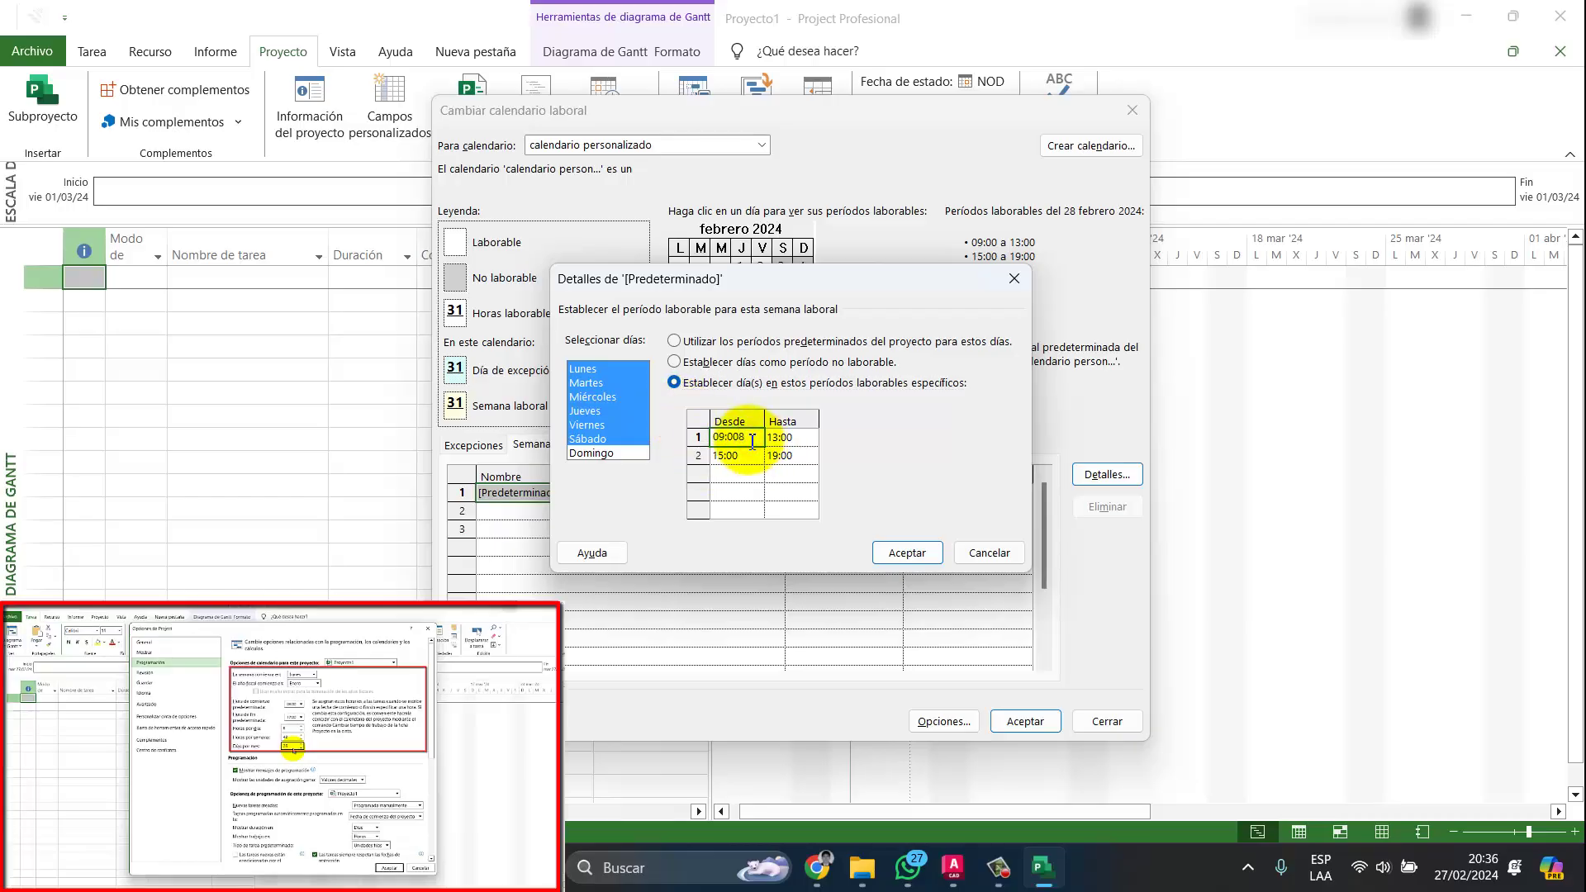
key(BackSpace)
key(BackSpace)
key(BackSpace)
key(BackSpace)
text(8)
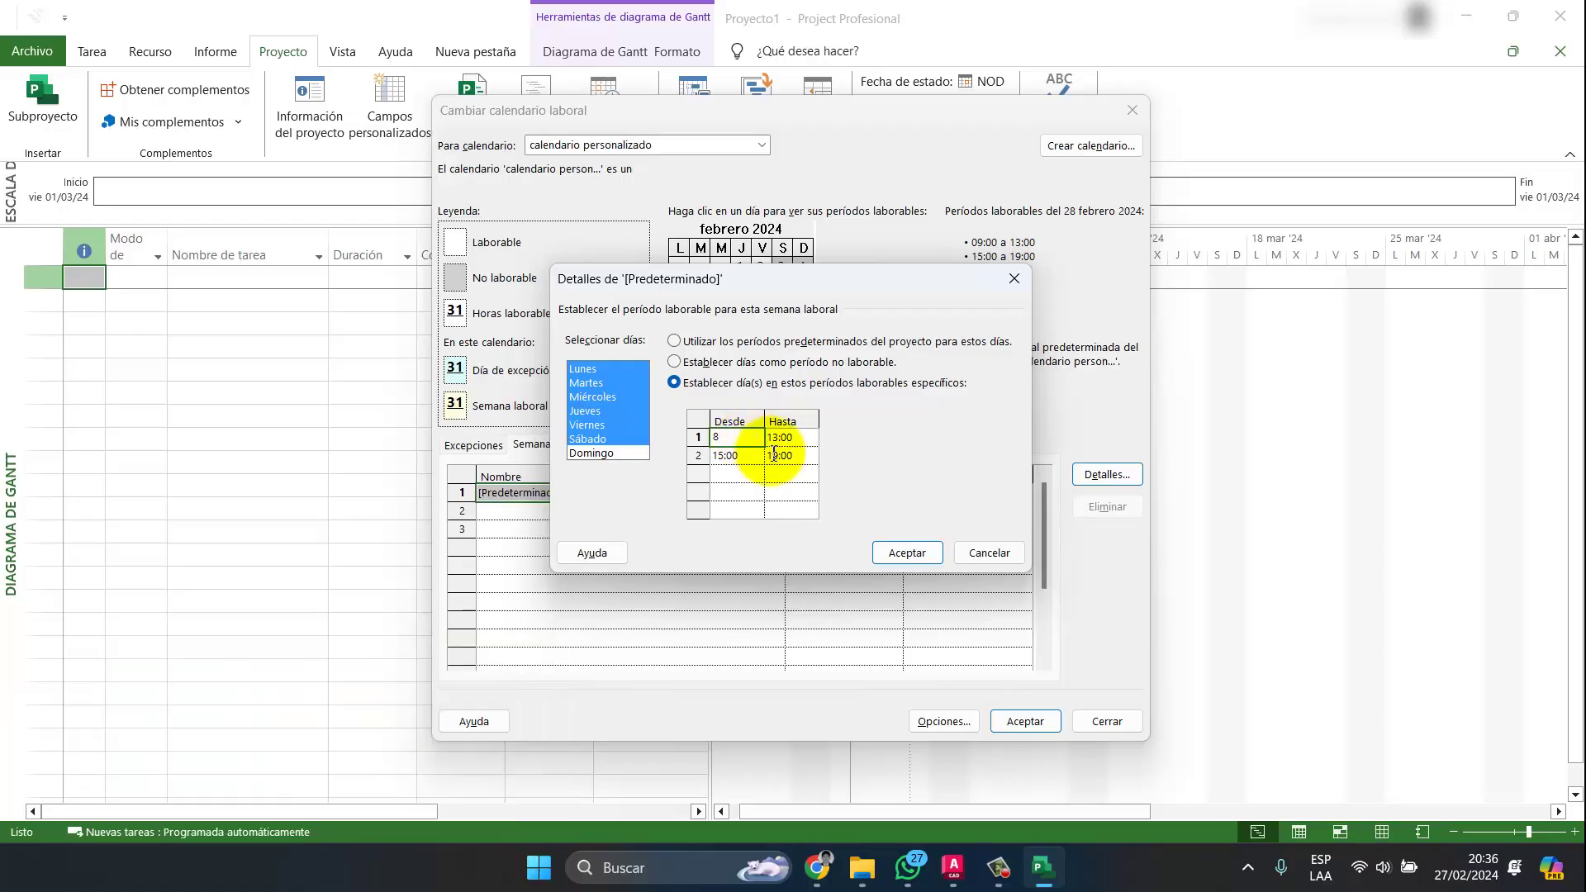
click(807, 441)
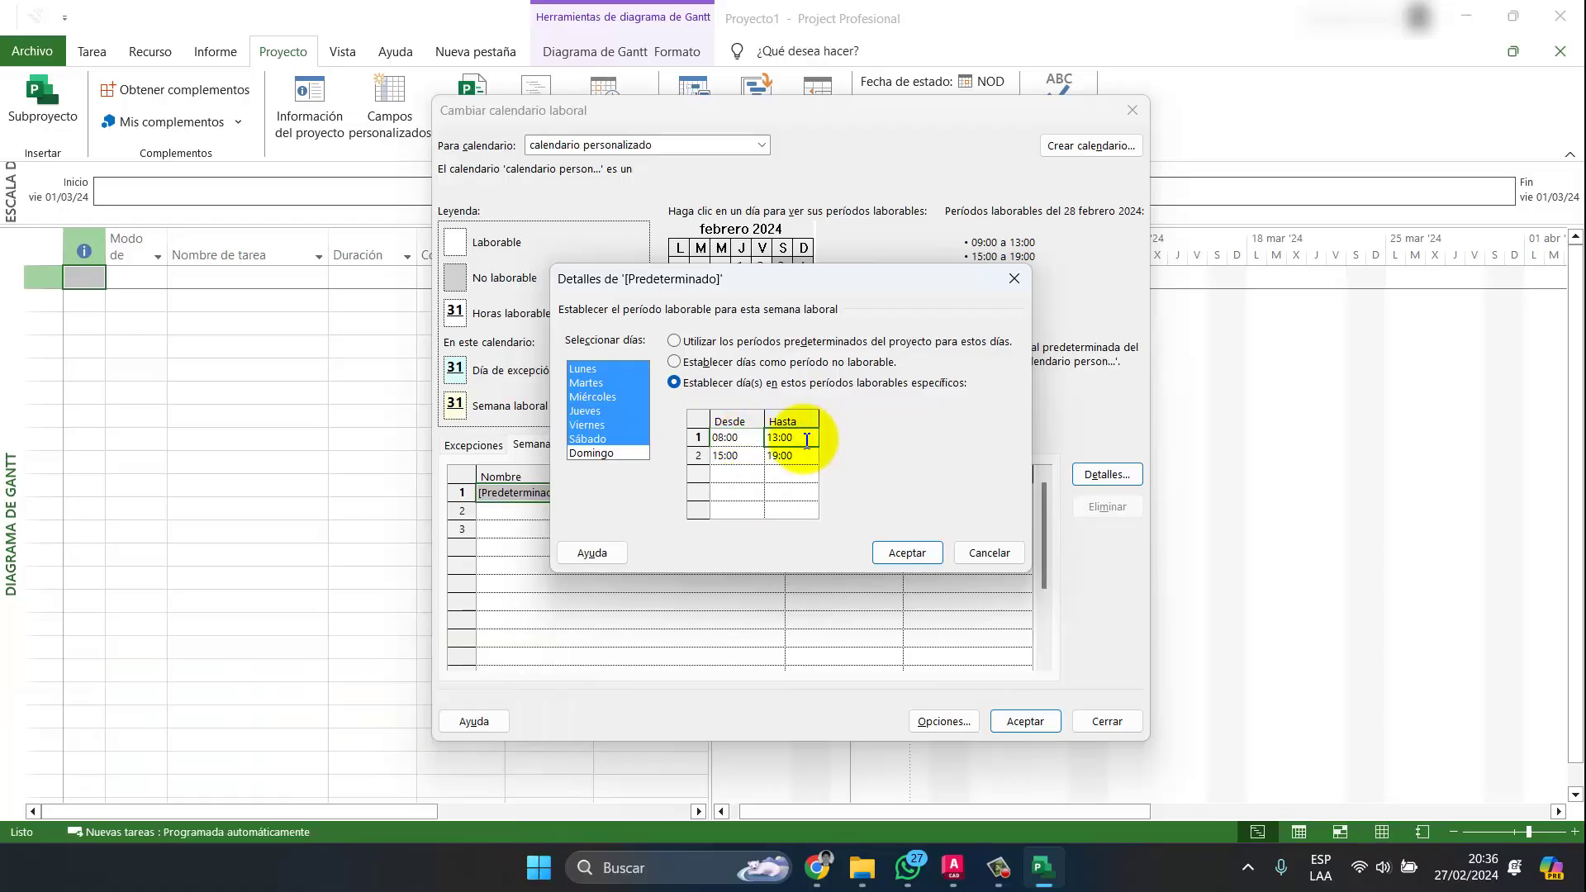
key(BackSpace)
key(BackSpace)
key(BackSpace)
key(BackSpace)
key(BackSpace)
text(12)
key(Return)
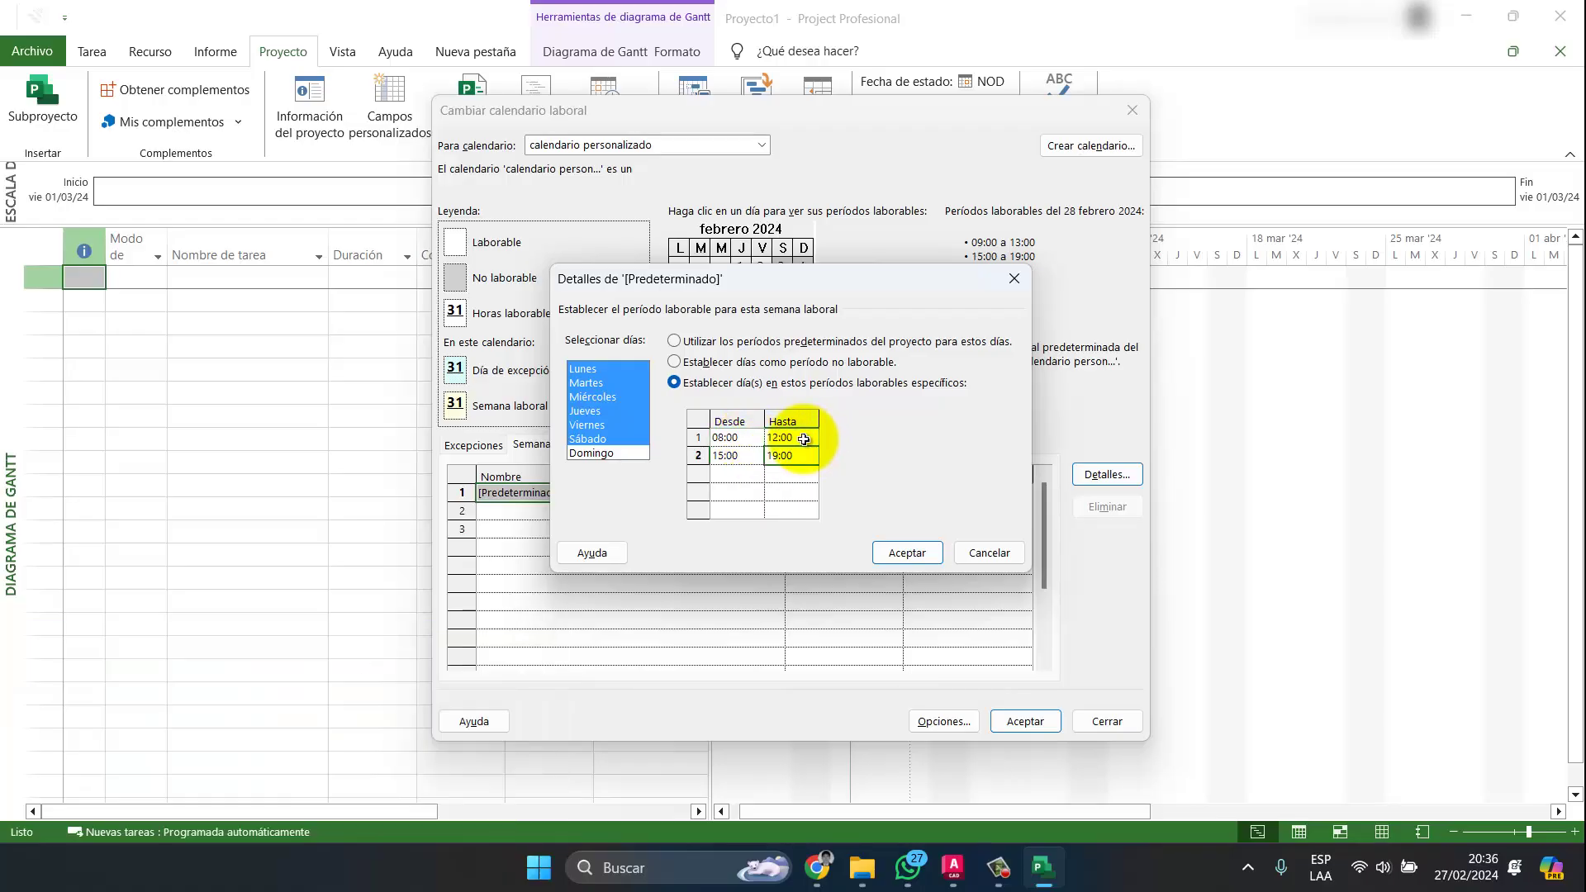
Set the second working period of the selected days to run from 13:00 to 17:00
click(728, 451)
text(13)
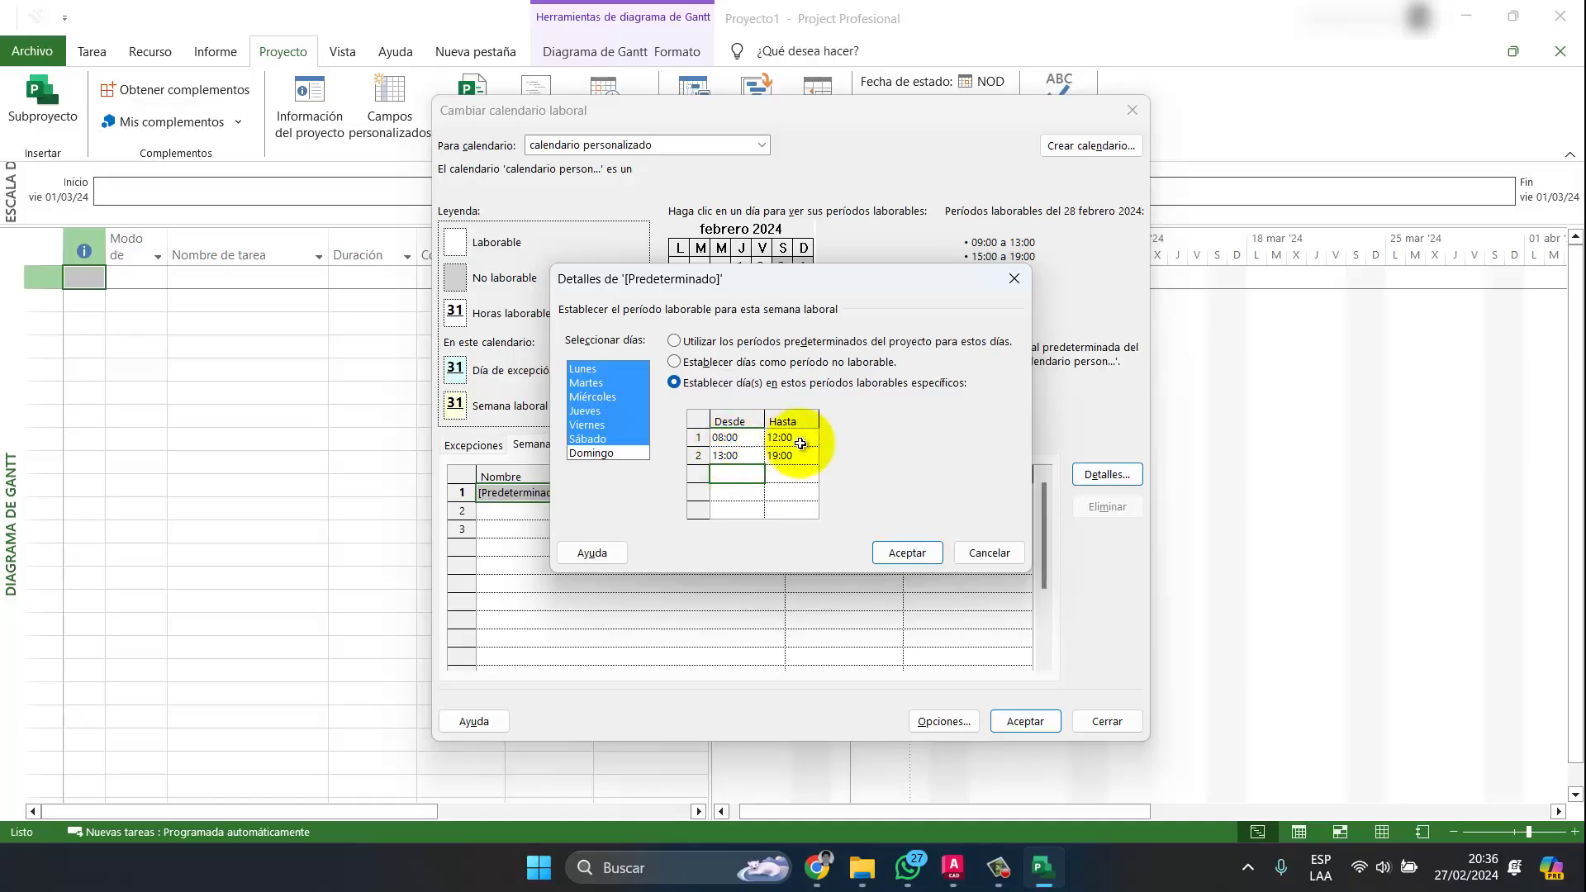
click(792, 454)
text(17)
key(Return)
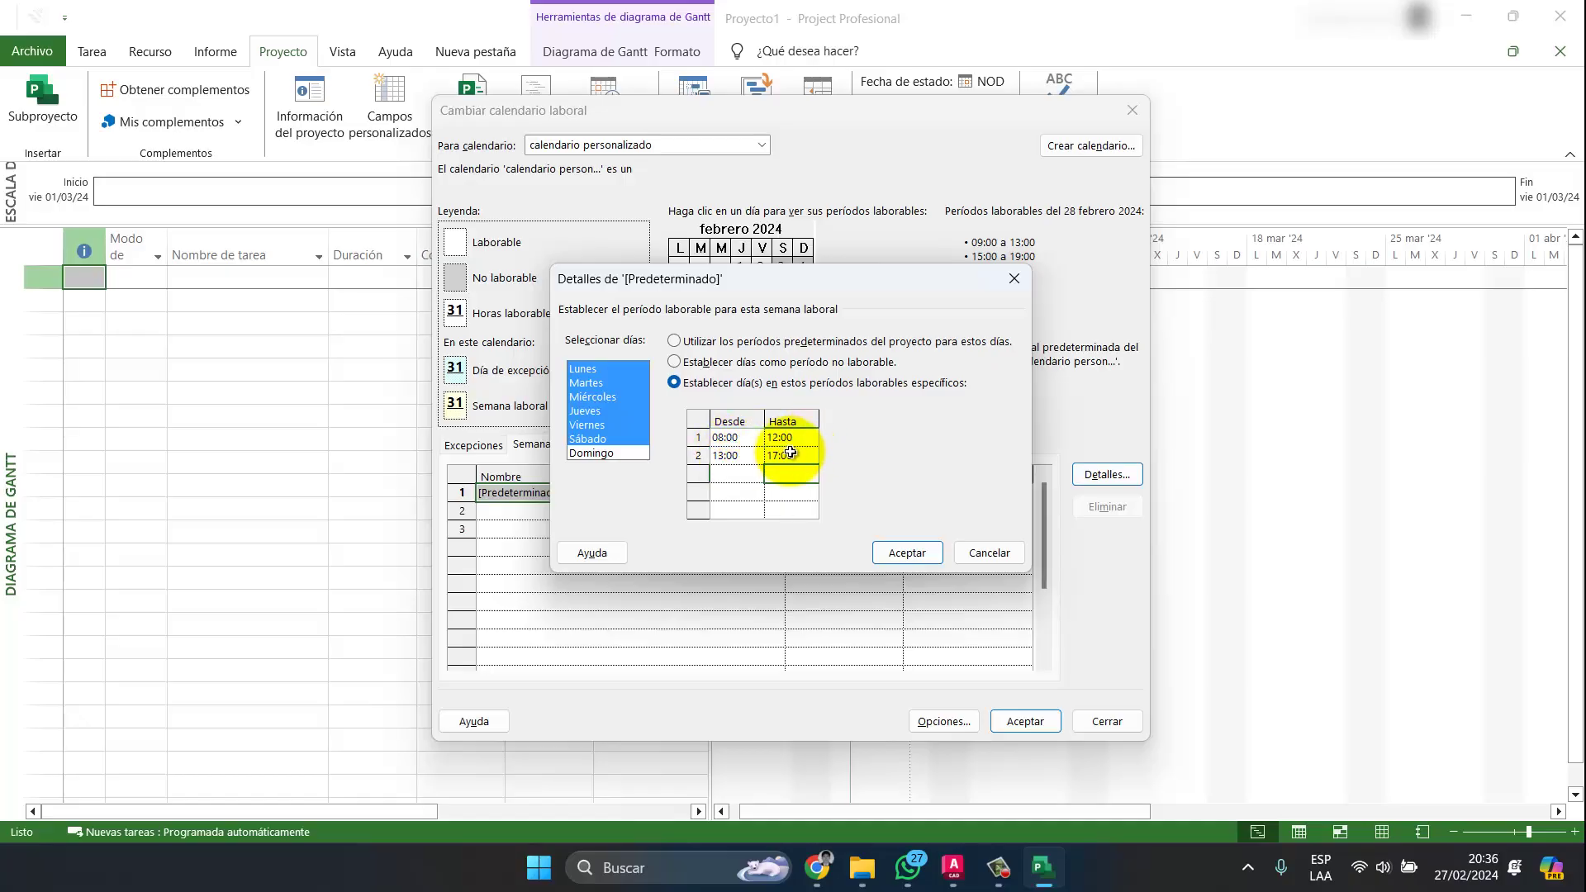
Accept the working periods defined for the [Predeterminado] work week
click(896, 559)
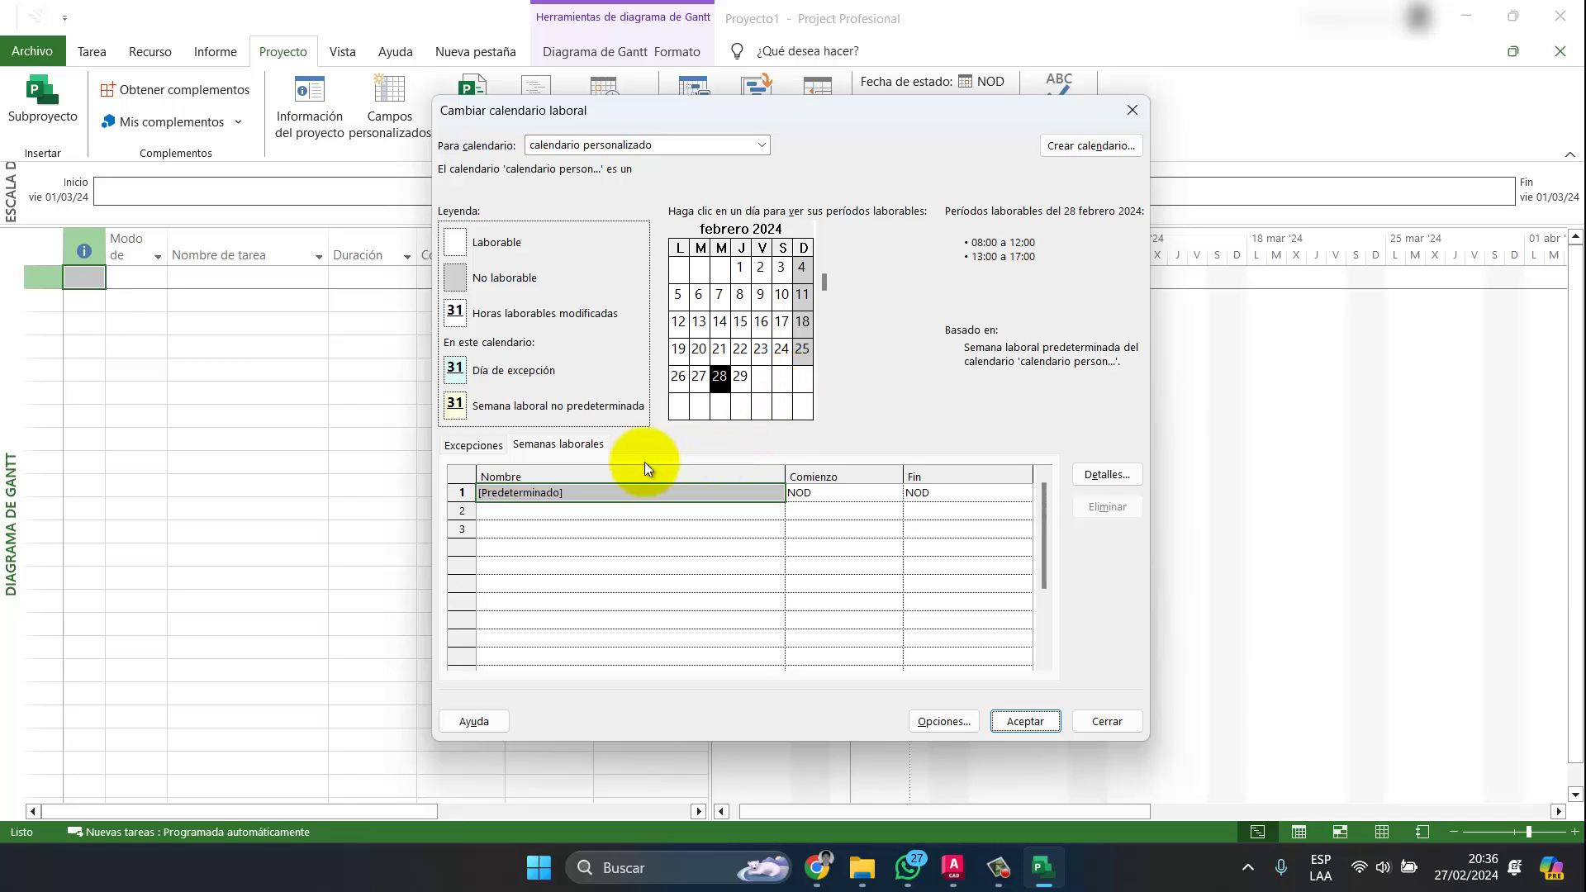
Add a second work week named "DIA ESPECIAL" for 27/03/2024 to the custom calendar
click(609, 513)
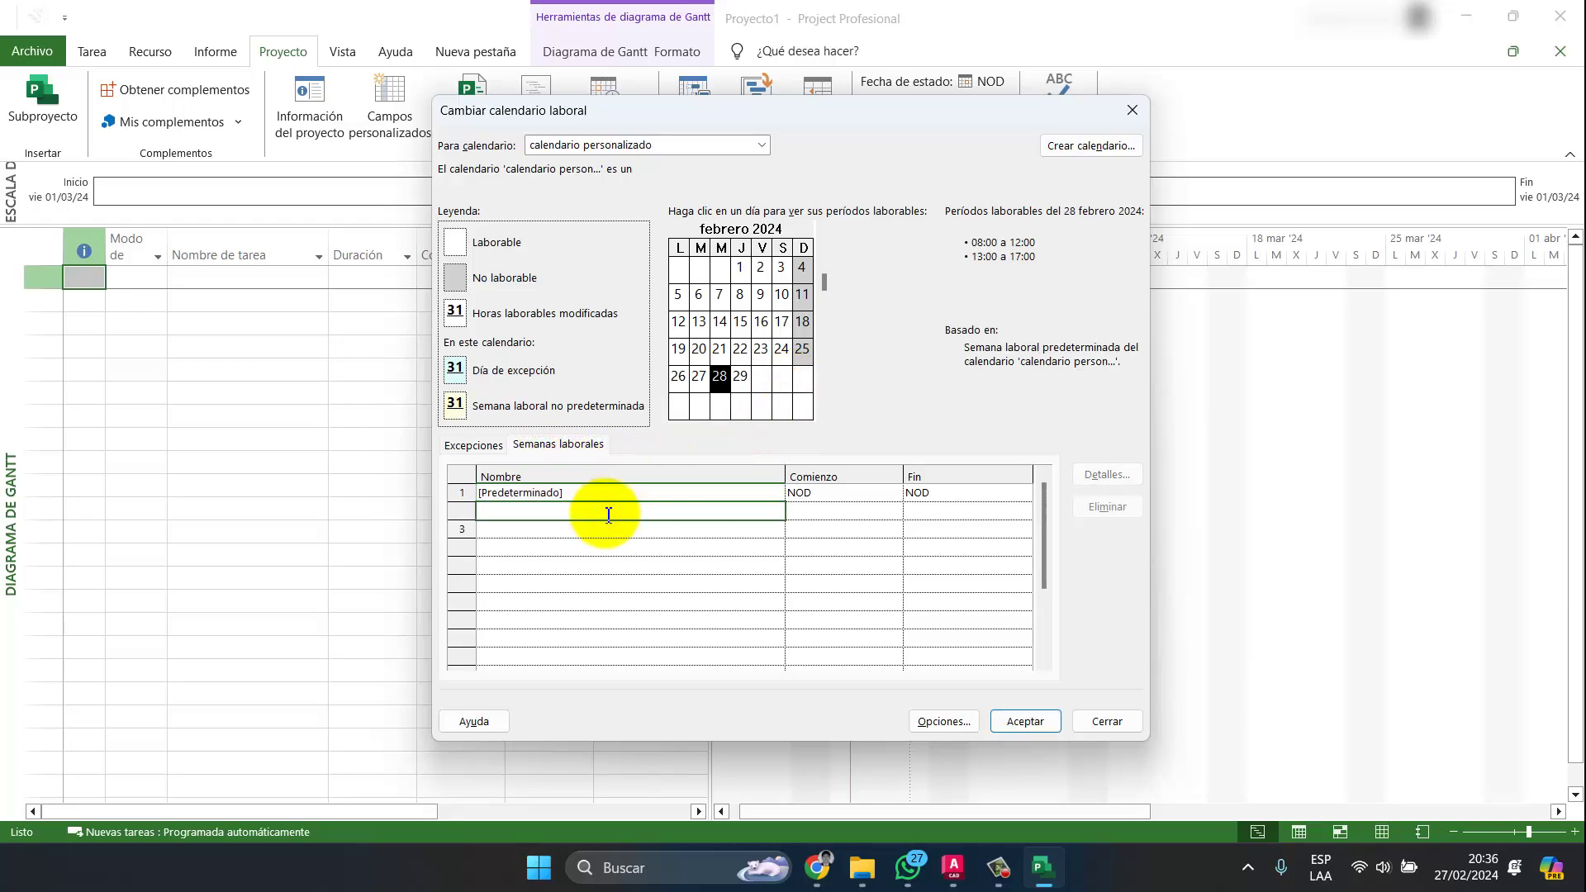
text(DIA)
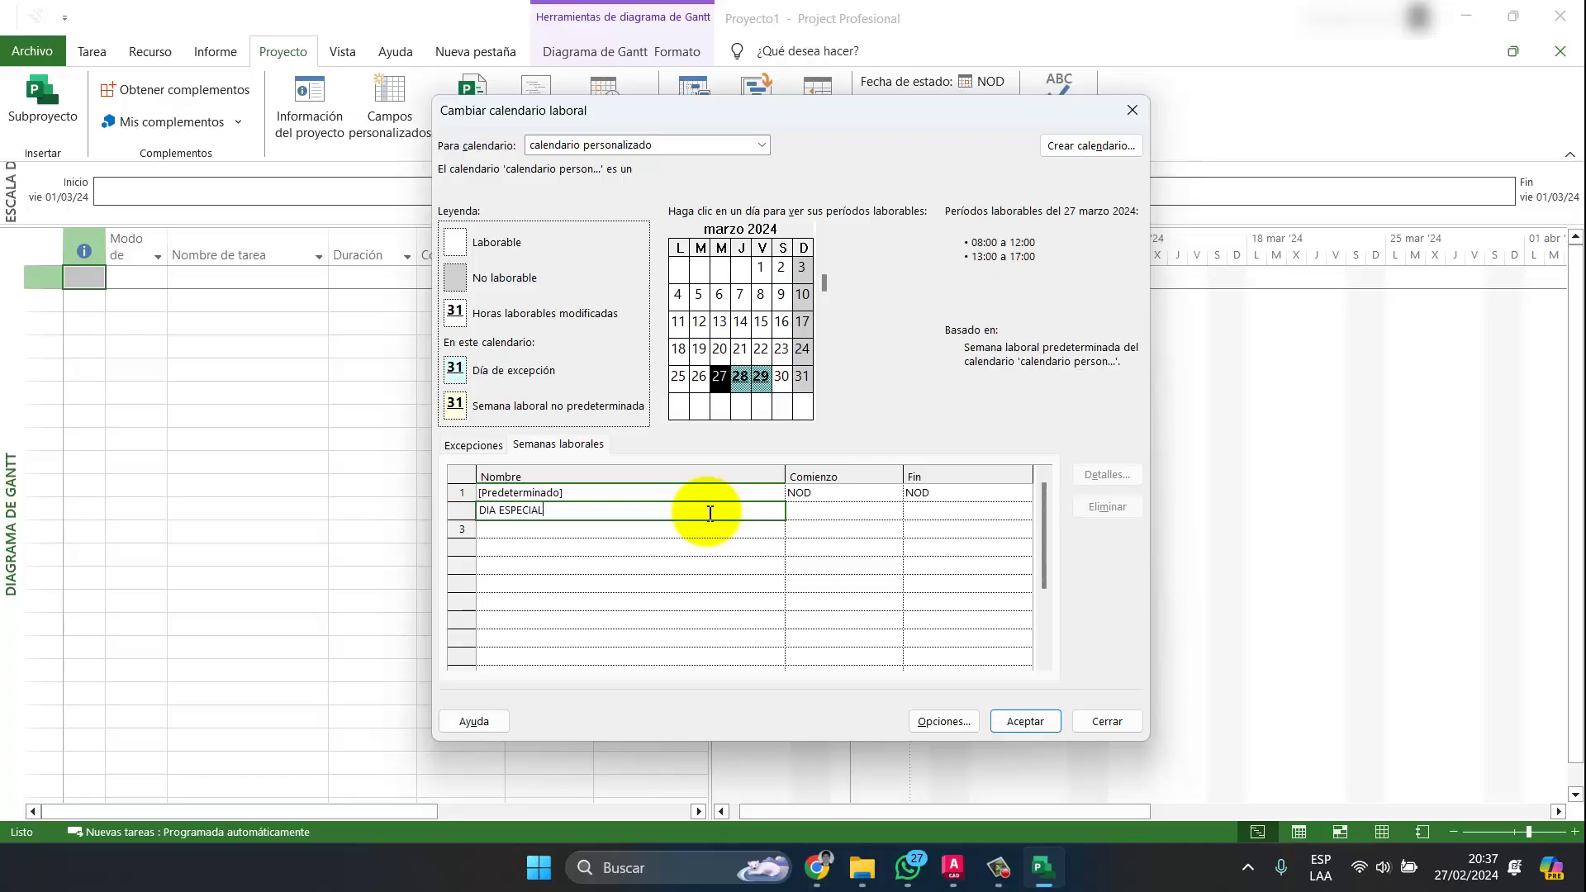
text( ESPECIAL)
click(744, 545)
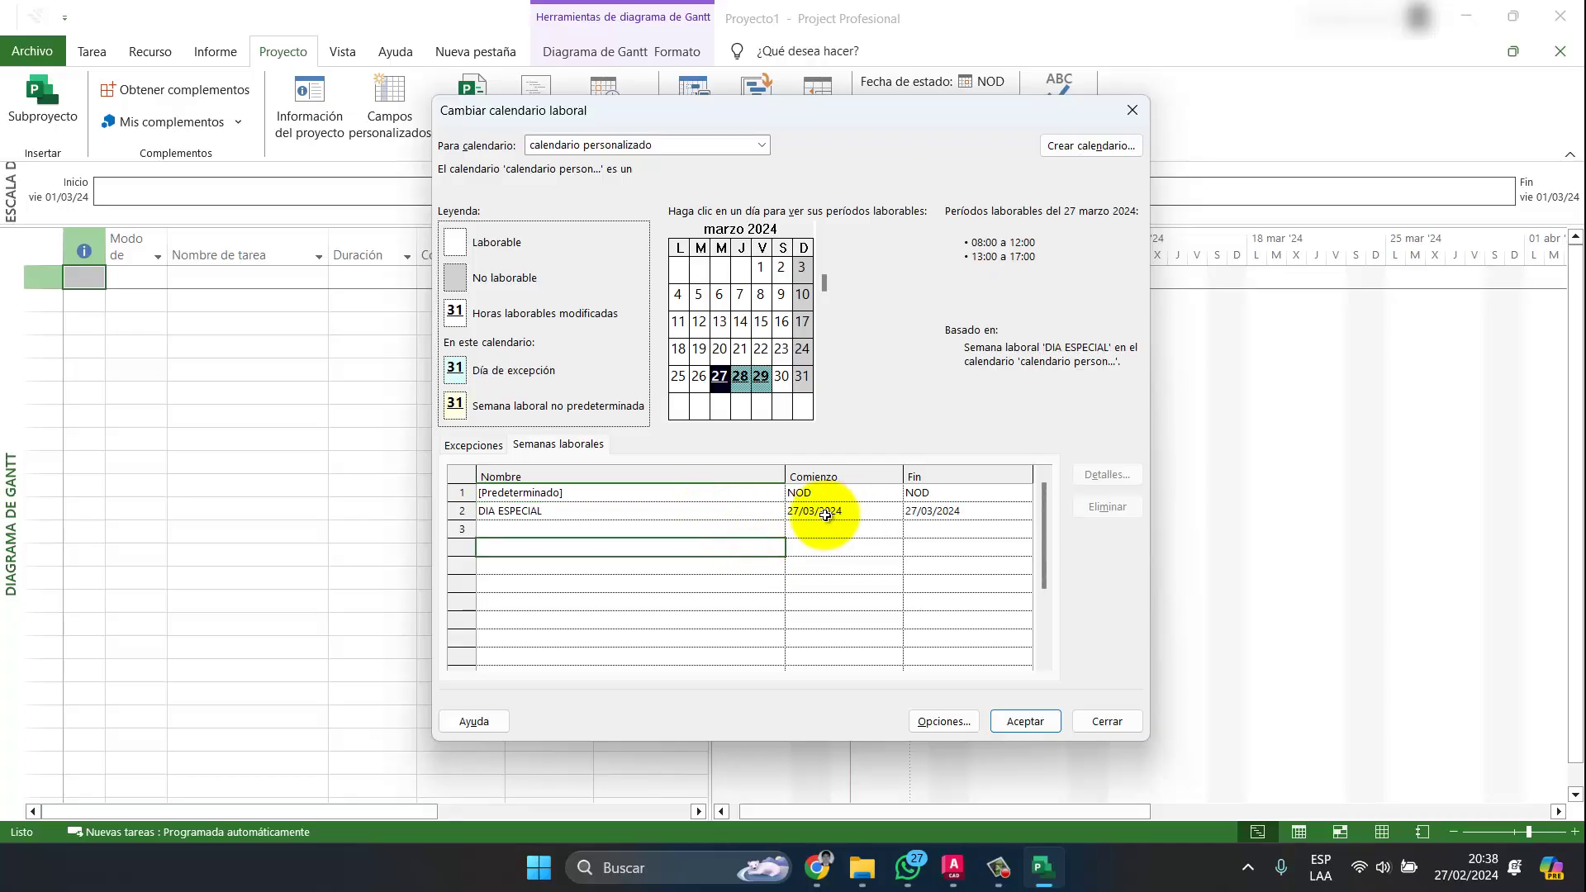
Give Miércoles in the "DIA ESPECIAL" work week one specific working period, from 8:00 to 13:00, removing the second period
click(661, 511)
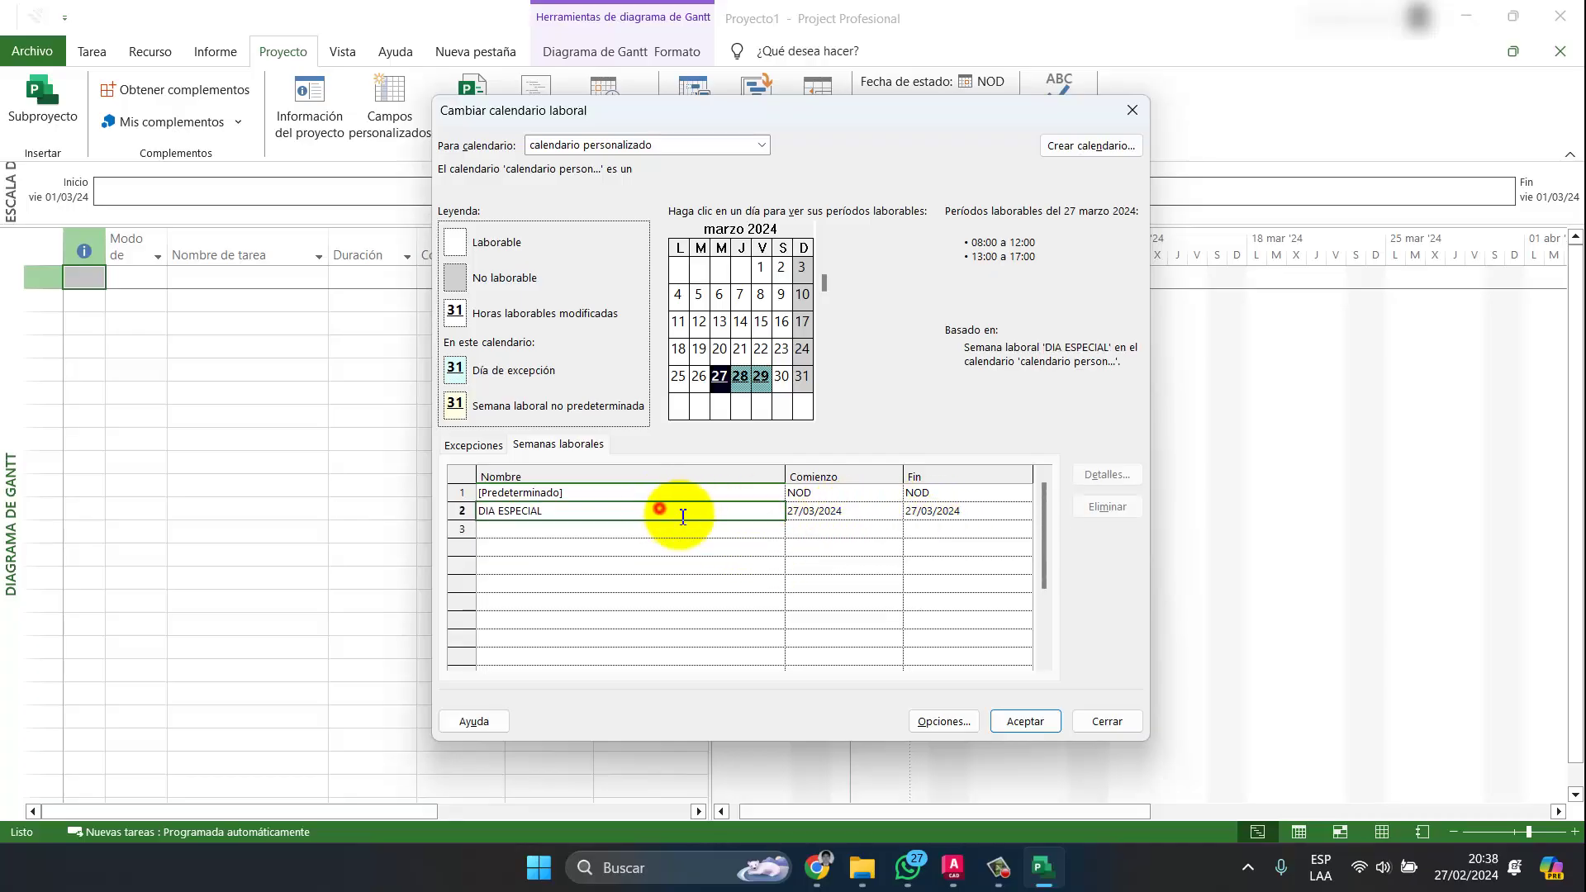
click(1107, 474)
click(628, 519)
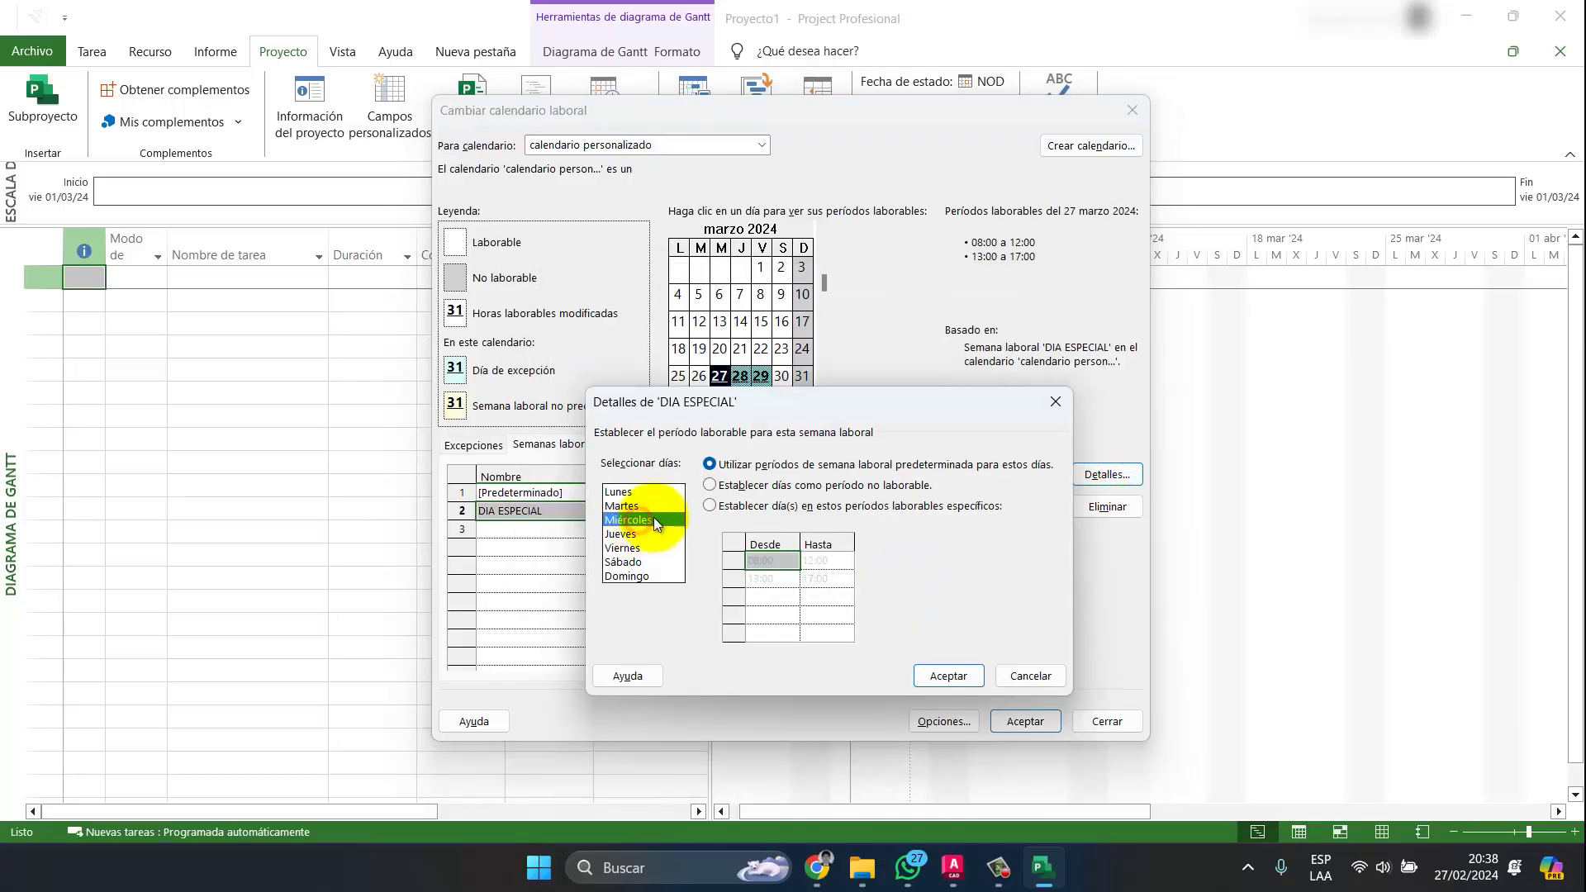
click(709, 506)
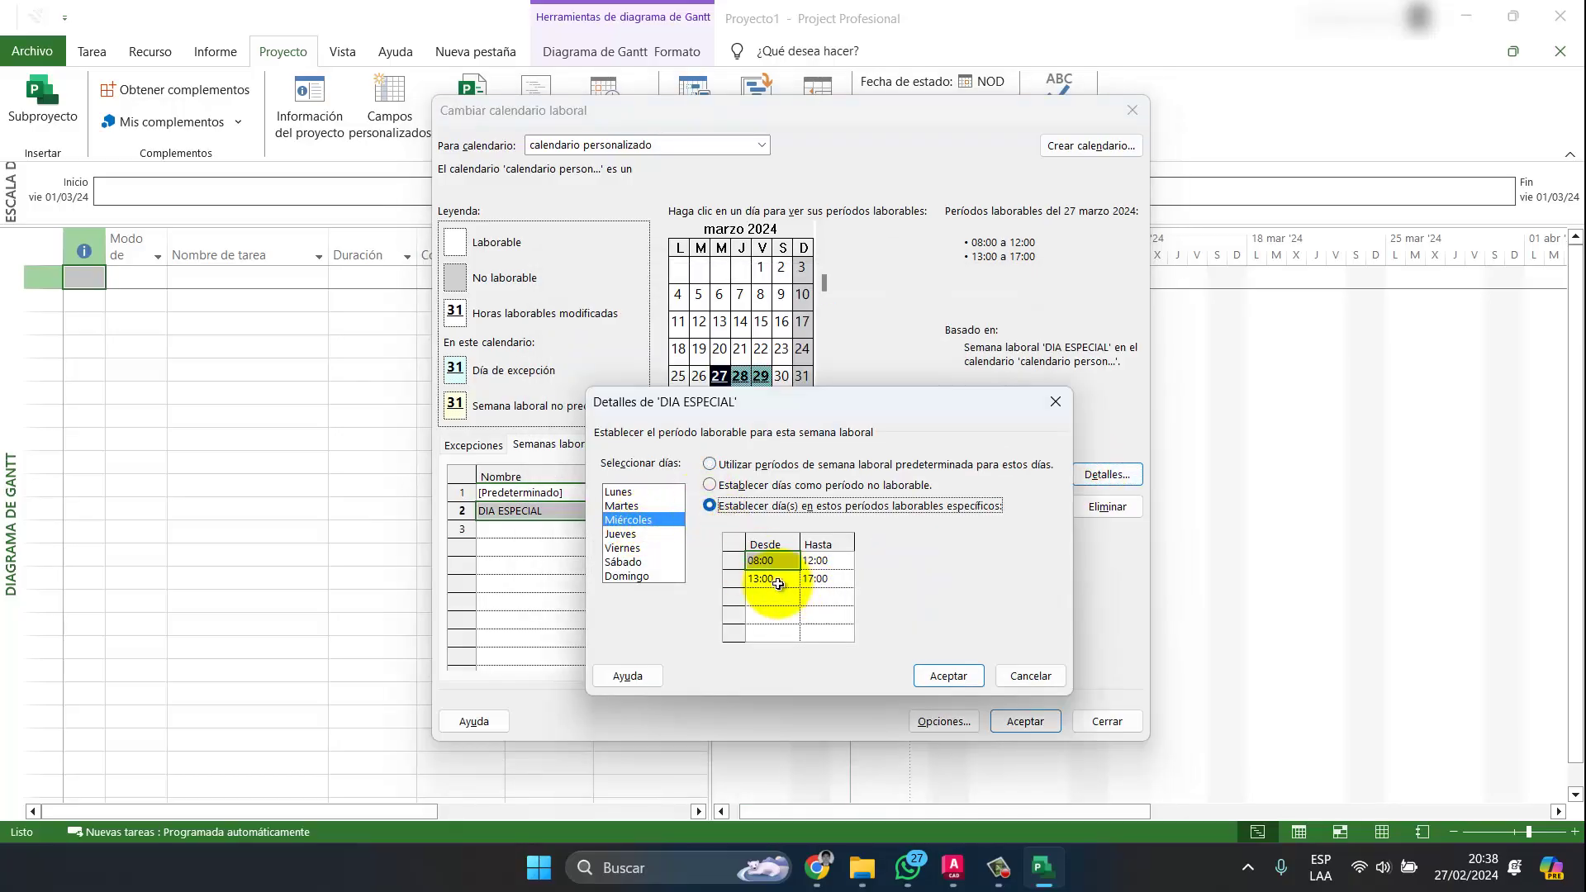
click(819, 562)
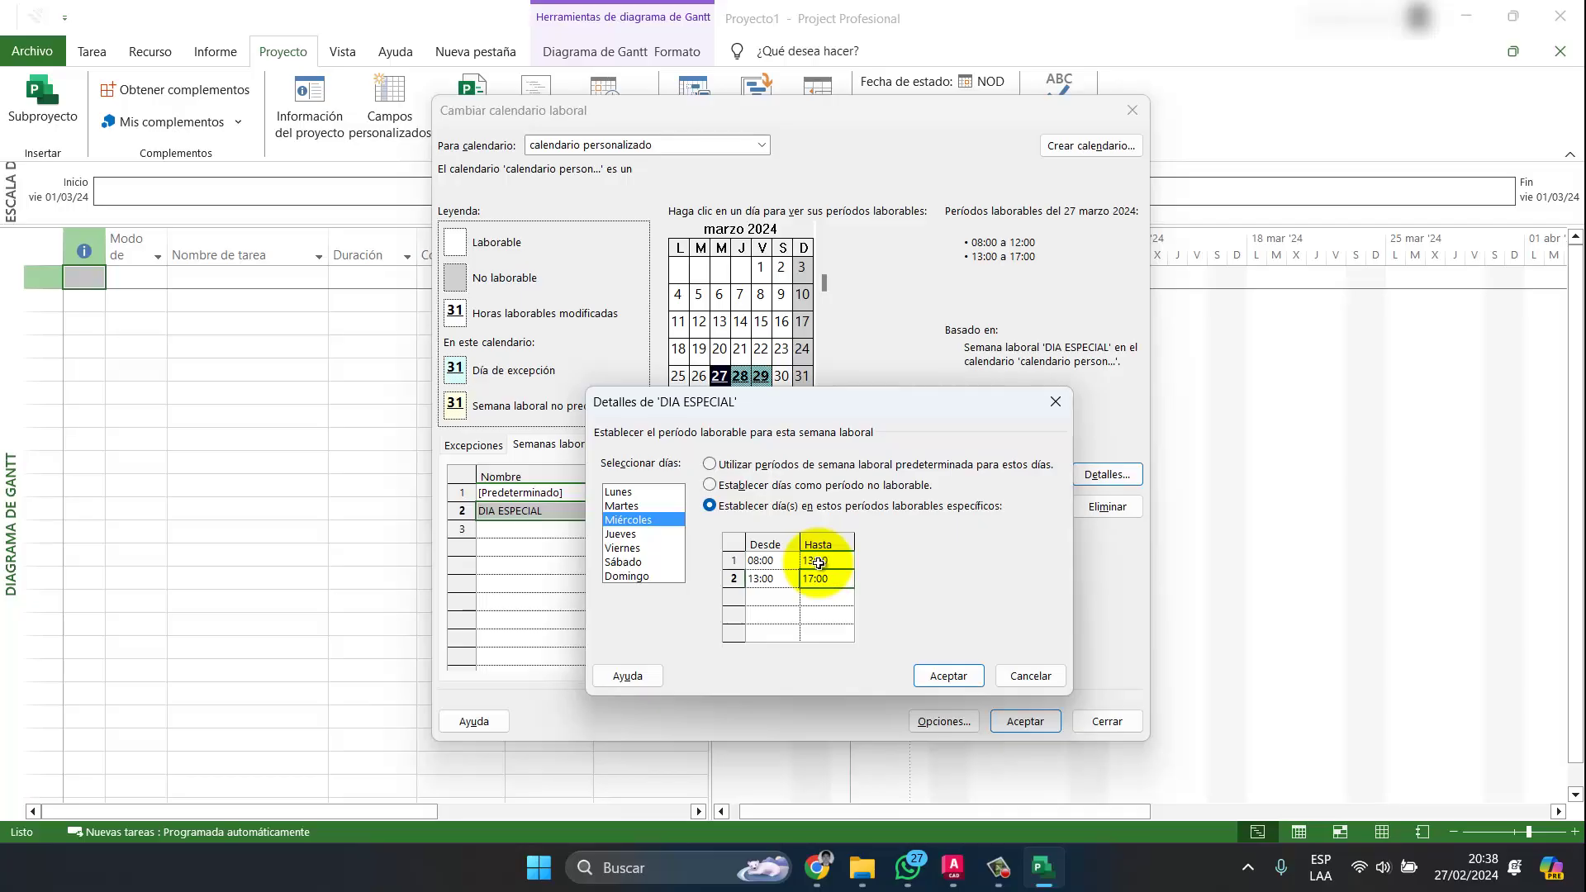
text(13:00)
click(772, 581)
key(Delete)
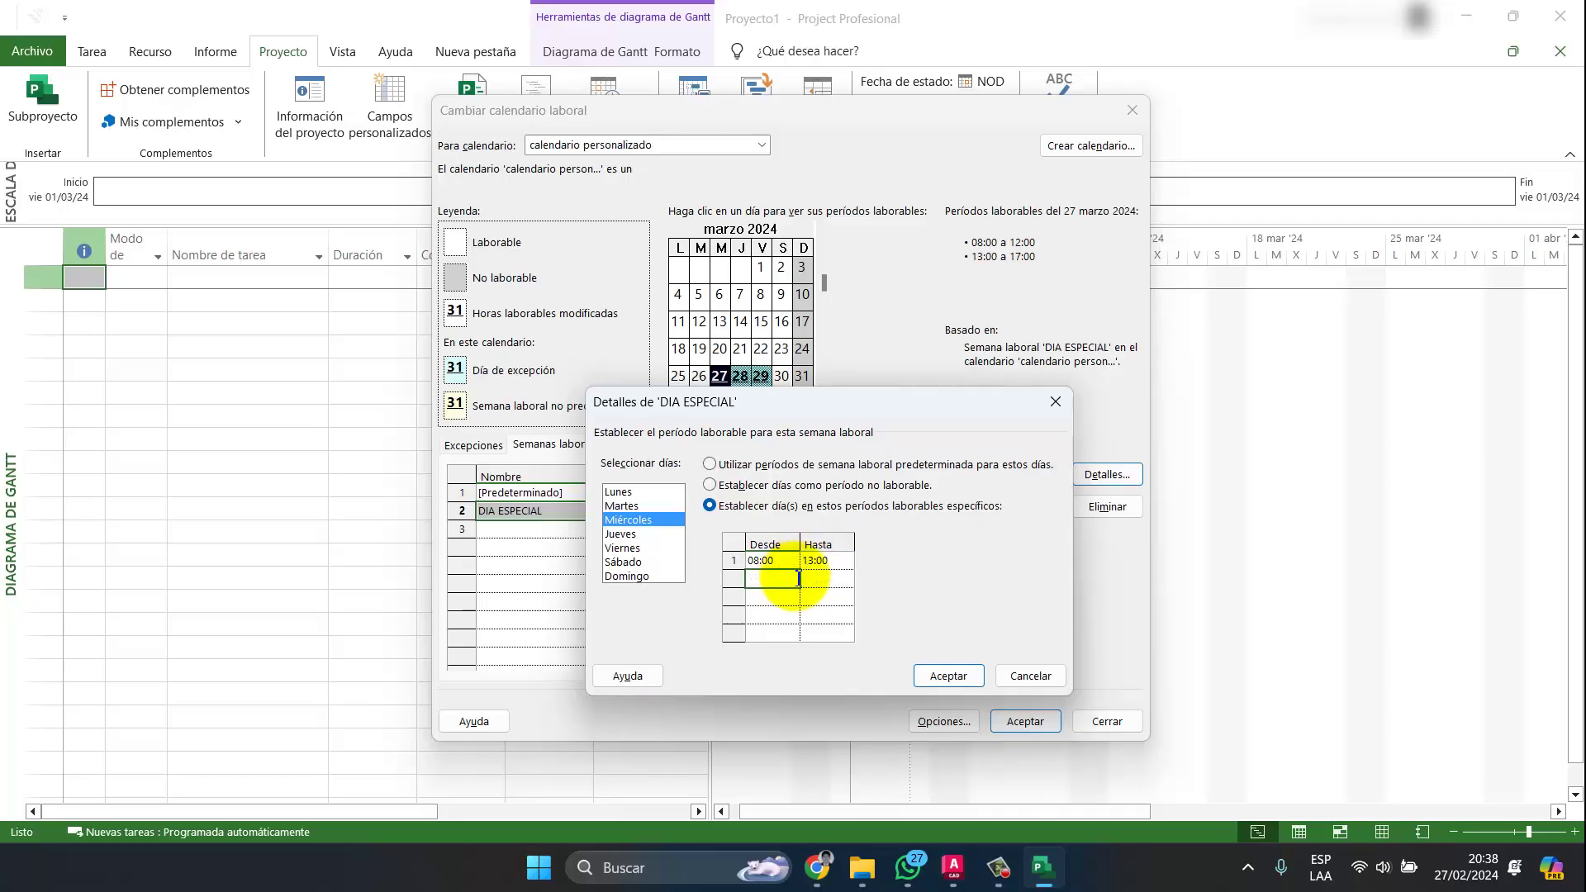
click(946, 676)
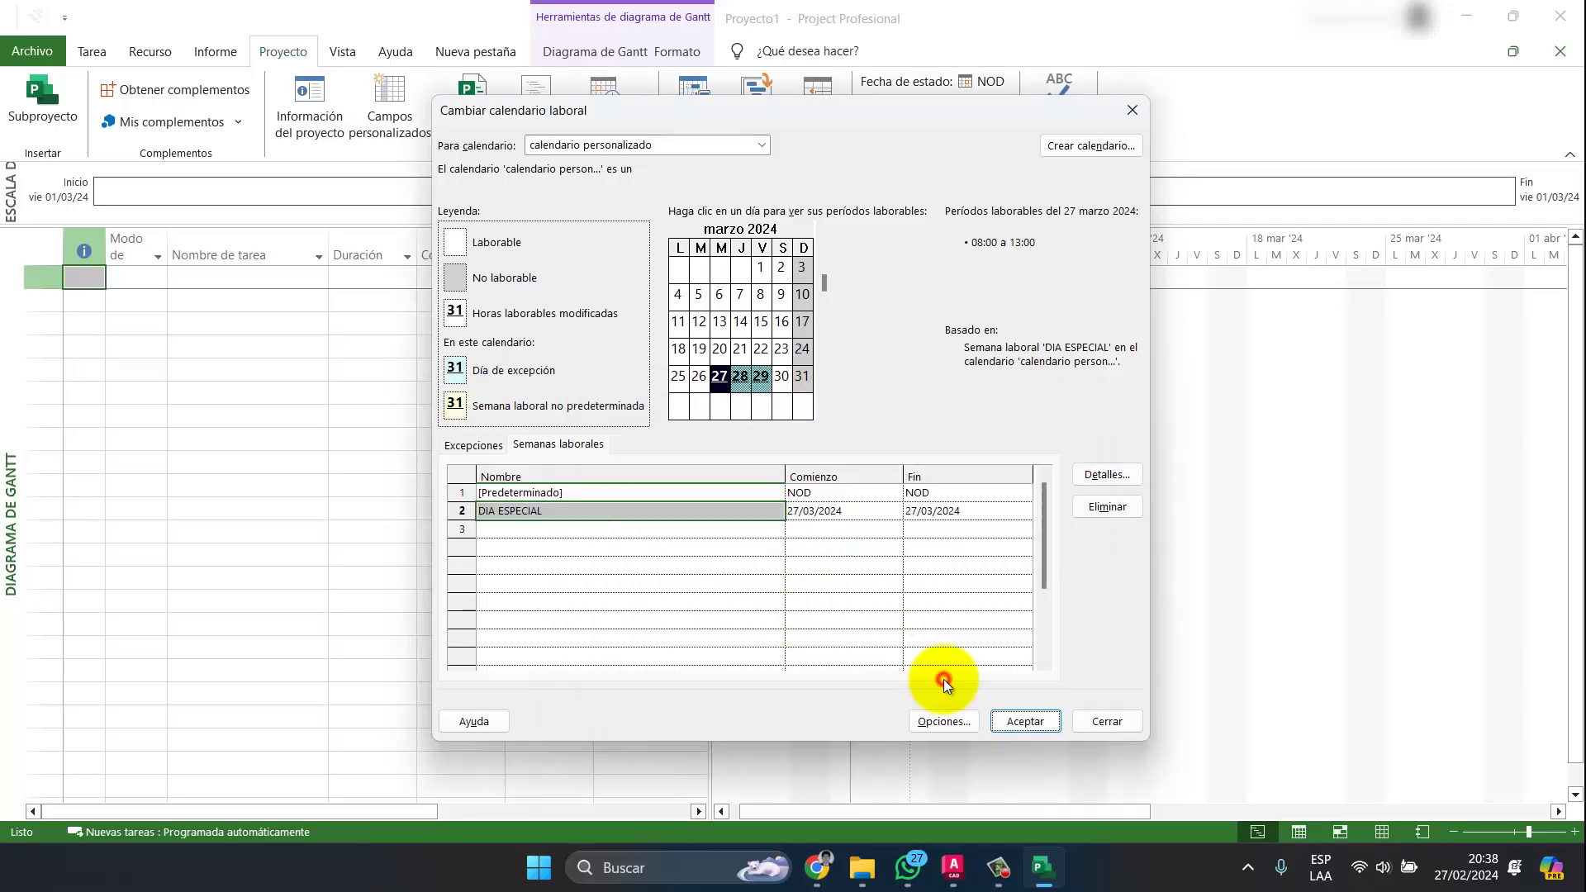
Delete the "DIA ESPECIAL" work week and accept the changes to the custom calendar
click(731, 590)
click(726, 509)
click(1092, 506)
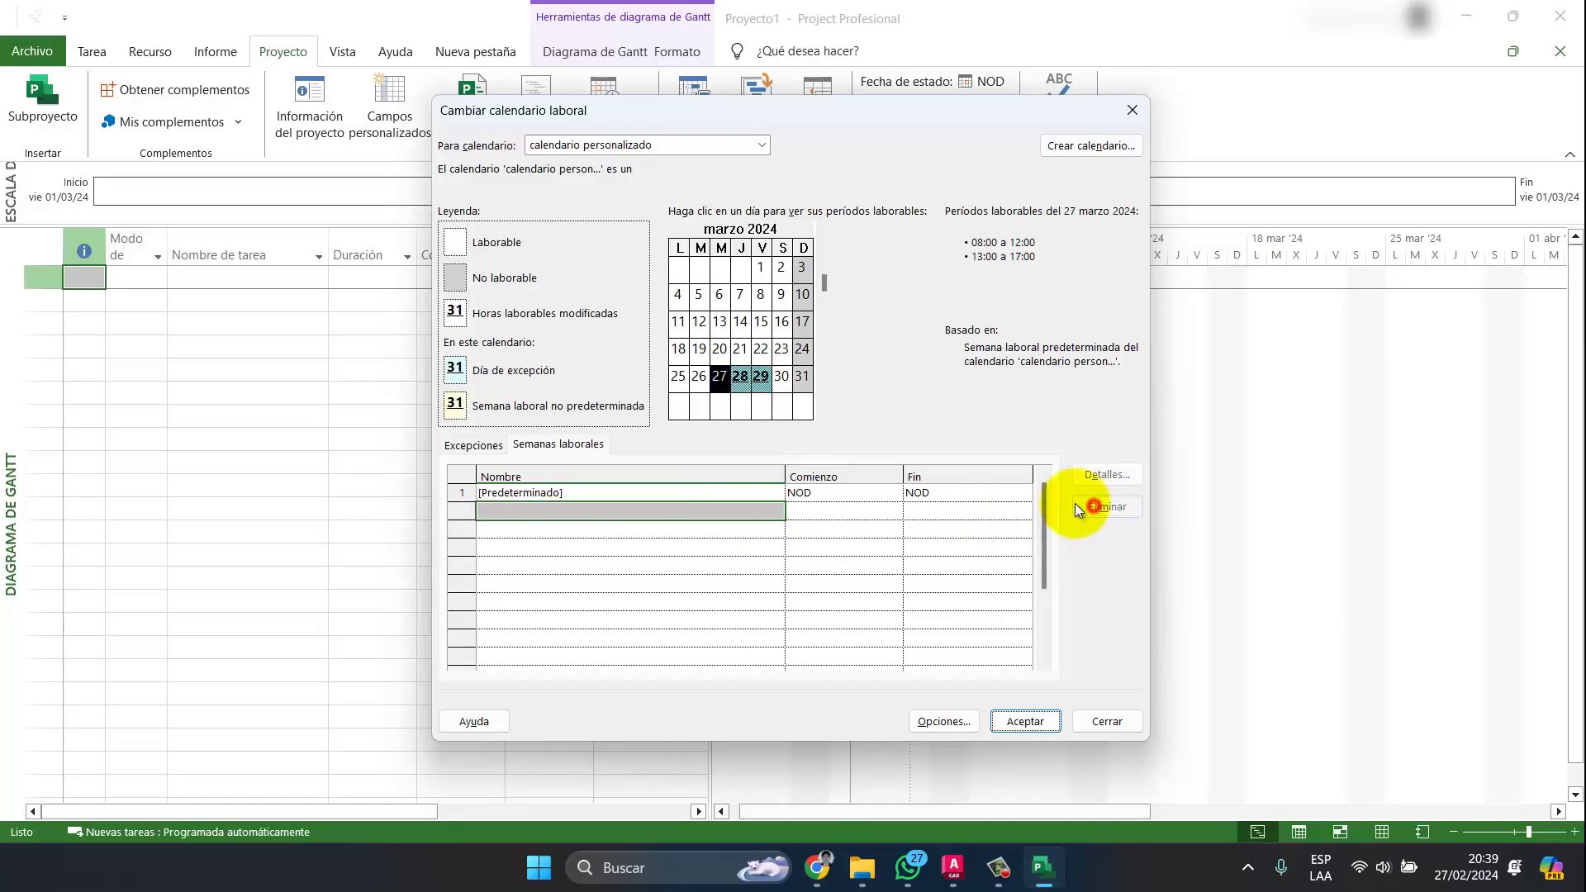
click(1024, 723)
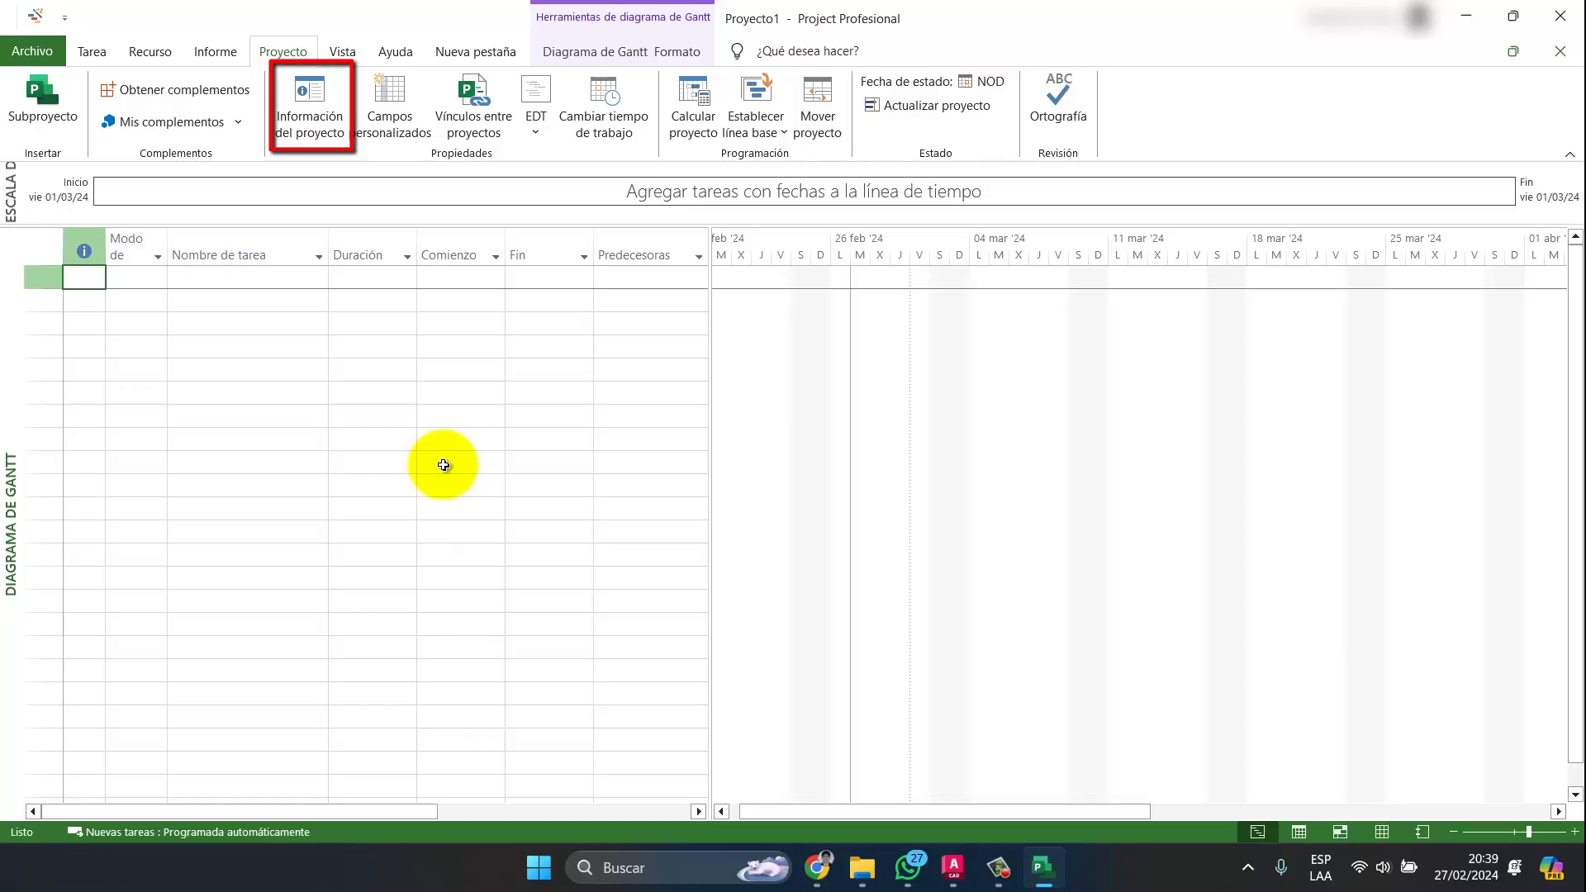
Assign "calendario personalizado" as the project's calendar in the project information
click(329, 139)
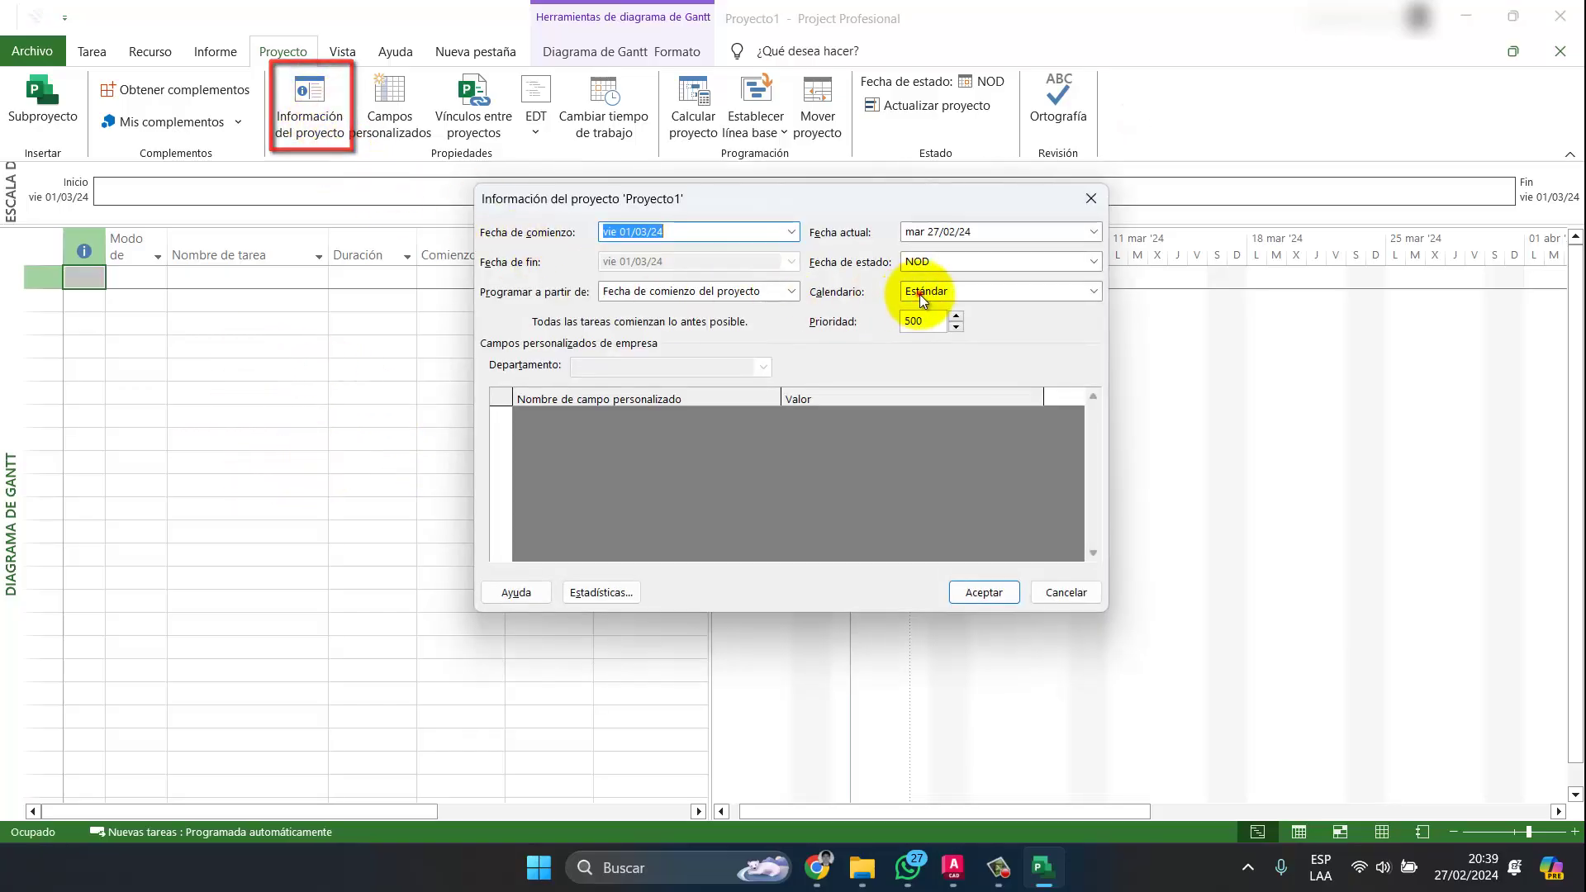
click(923, 299)
click(973, 329)
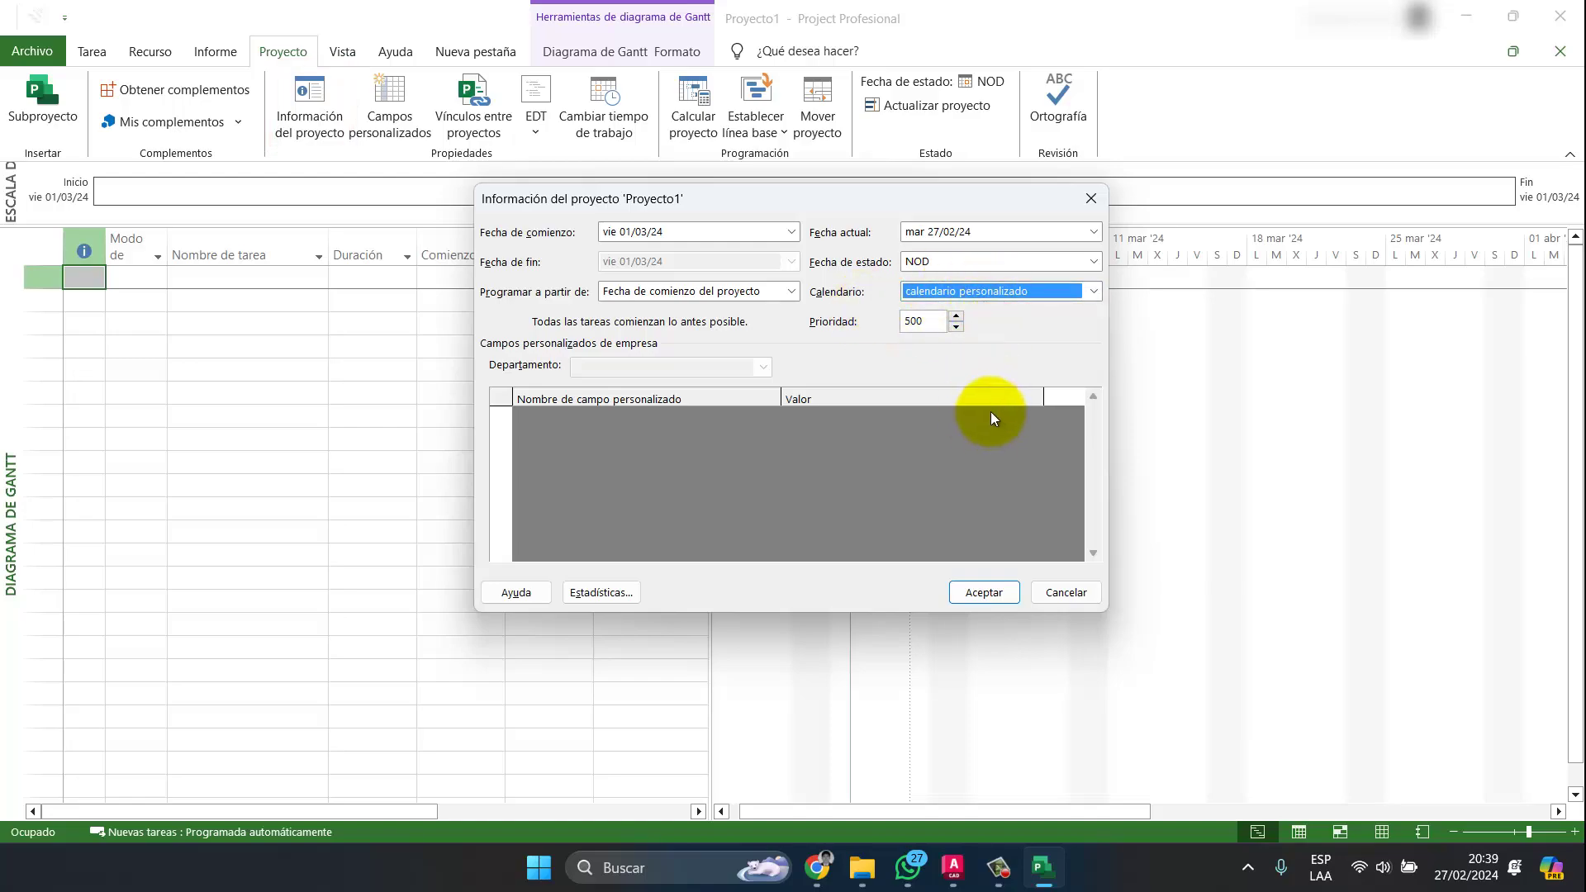
click(985, 592)
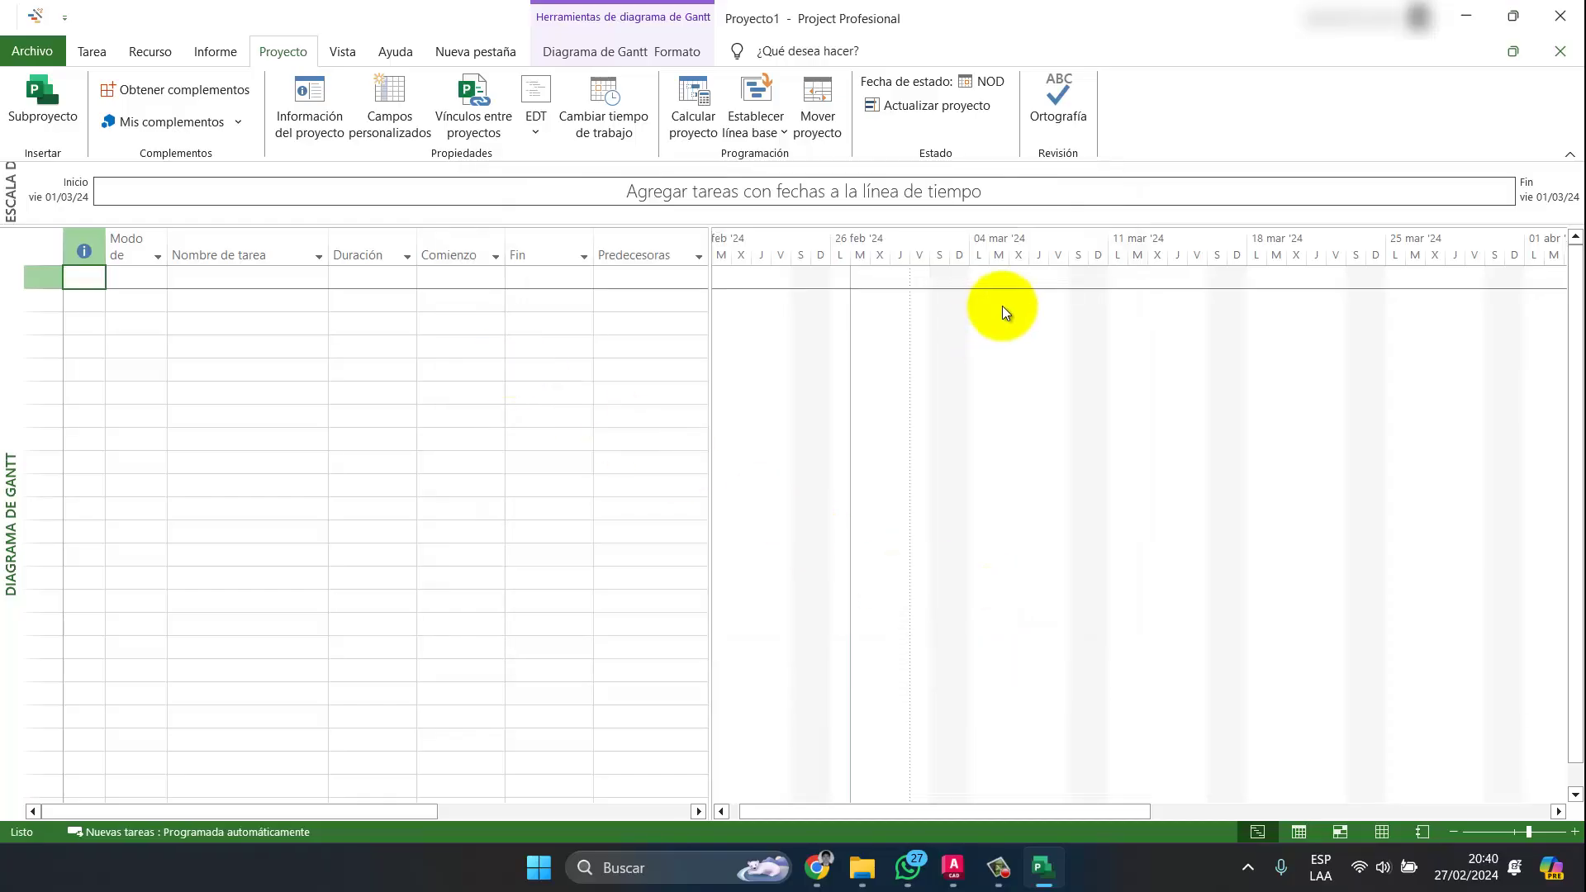
Set the timescale's non-working time to follow "calendario personalizado (Calendario del proyecto)"
right_click(1062, 241)
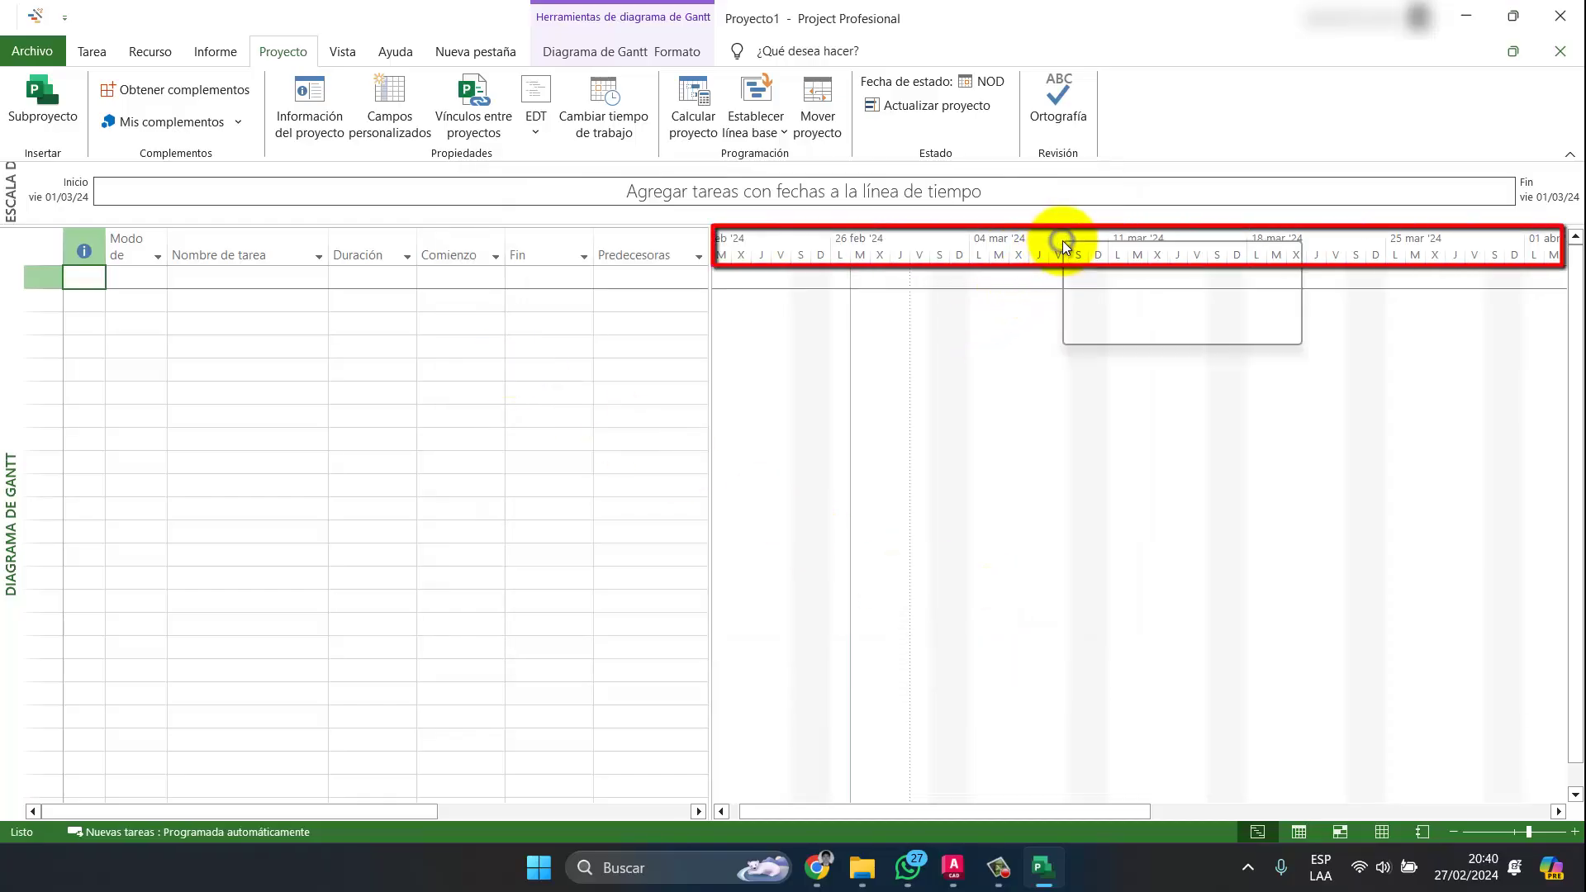
click(1112, 254)
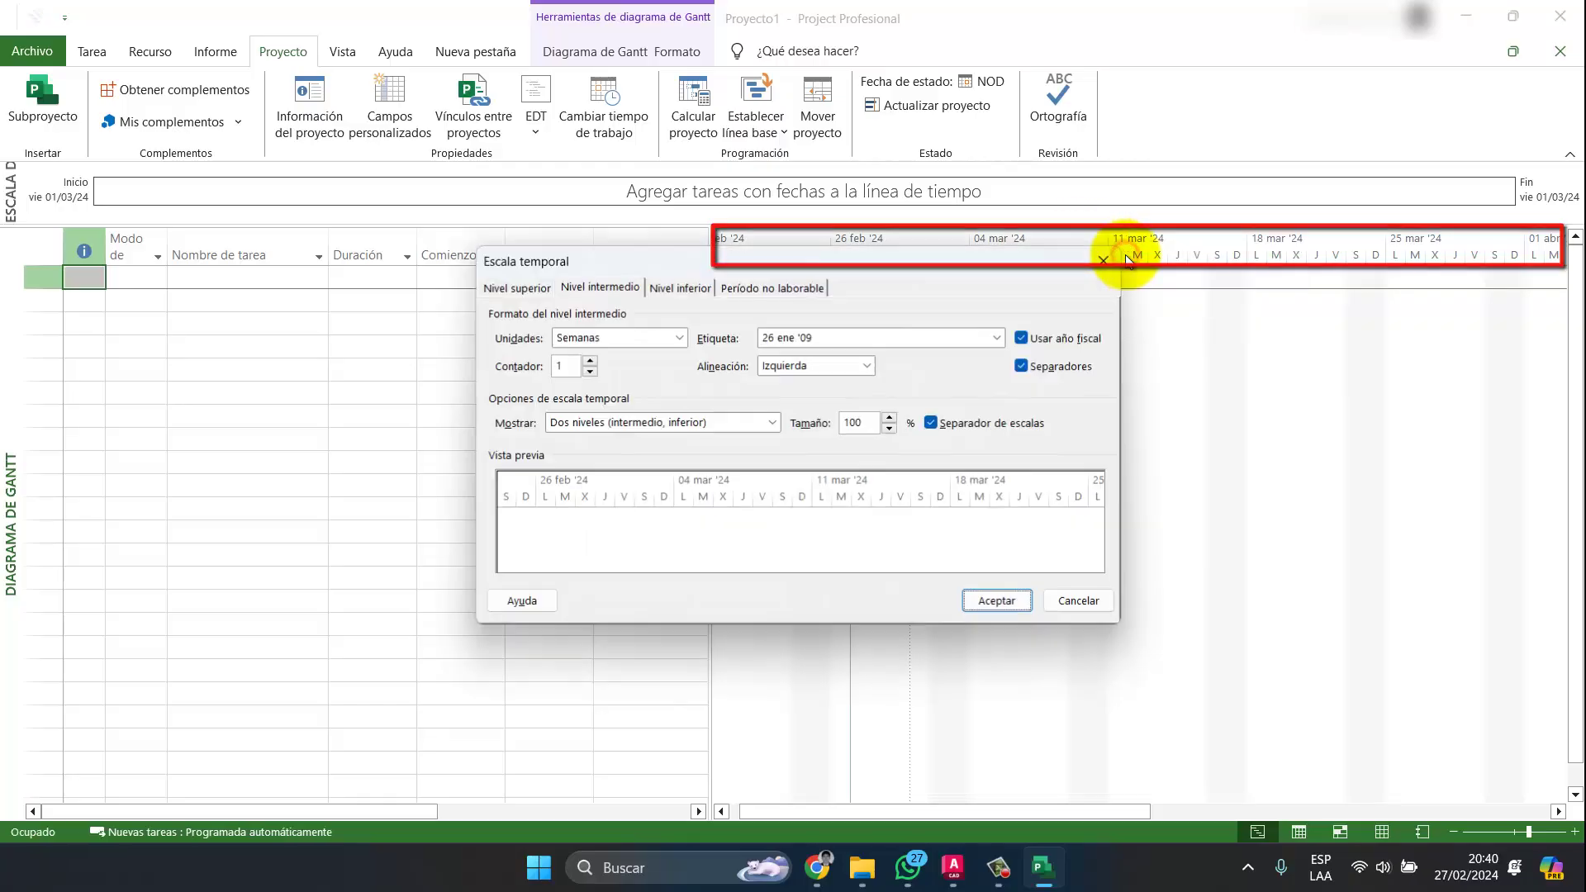
click(773, 286)
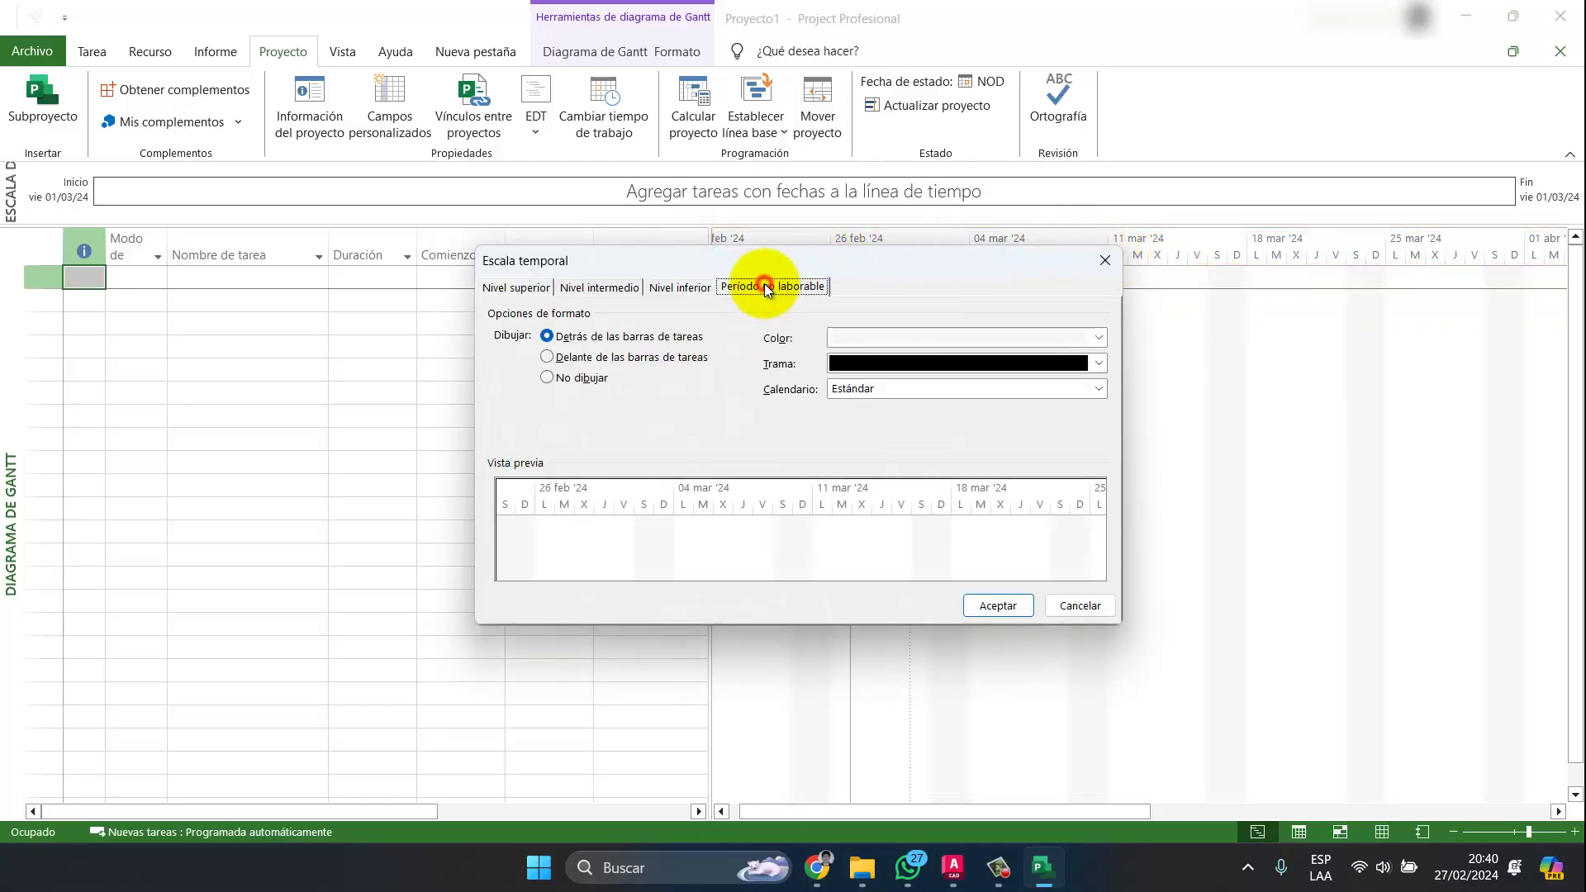
click(855, 393)
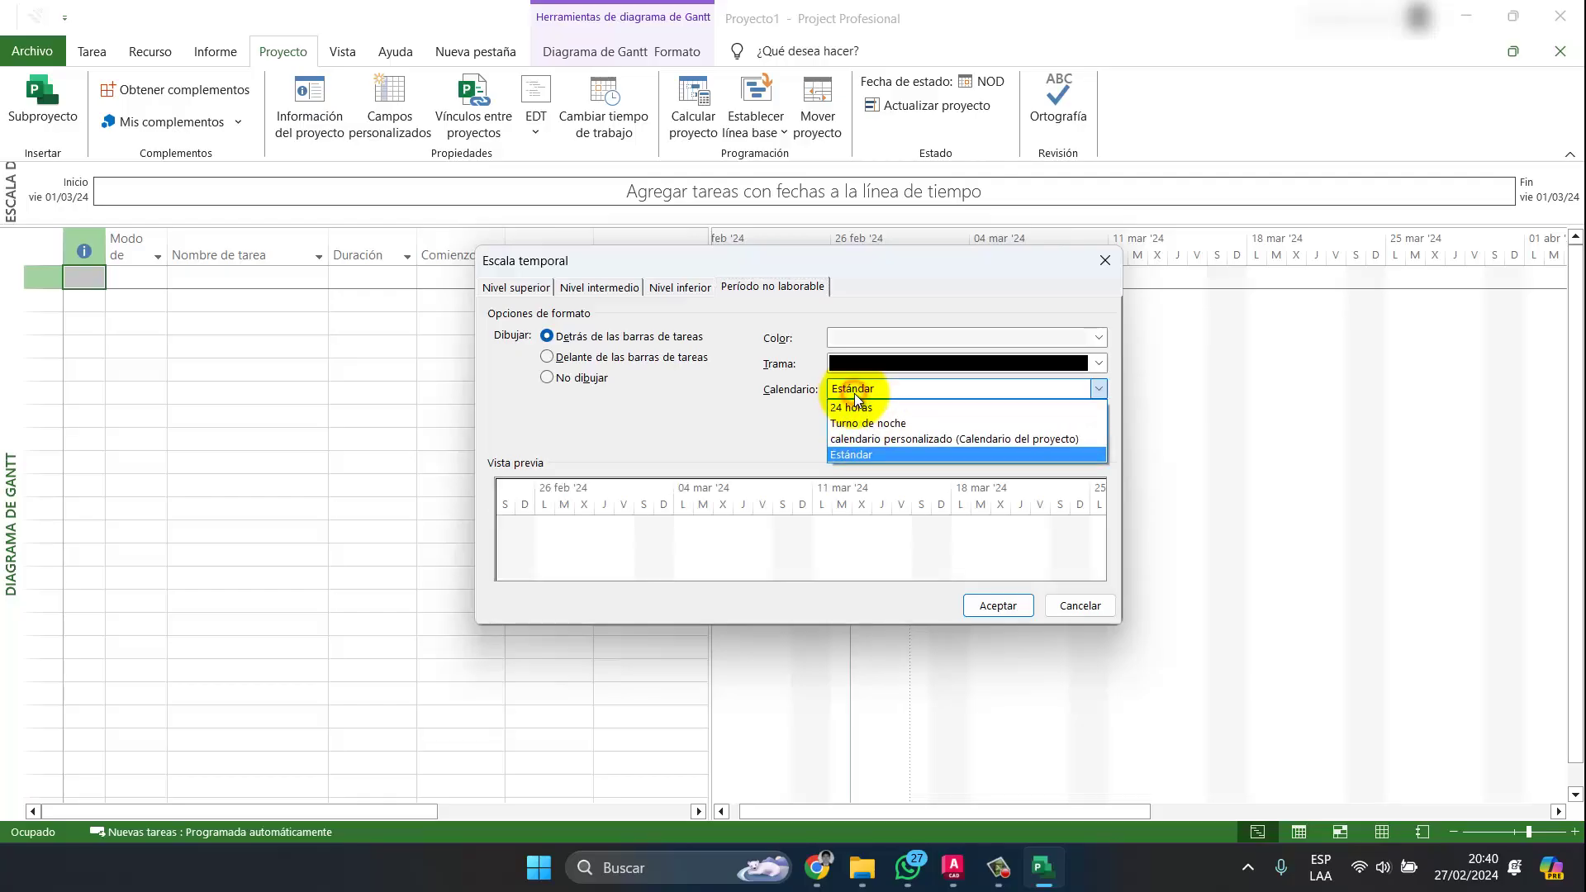
click(870, 438)
Format the non-working time with a dense dark pattern and the standard red color, and apply the timescale settings
click(1102, 363)
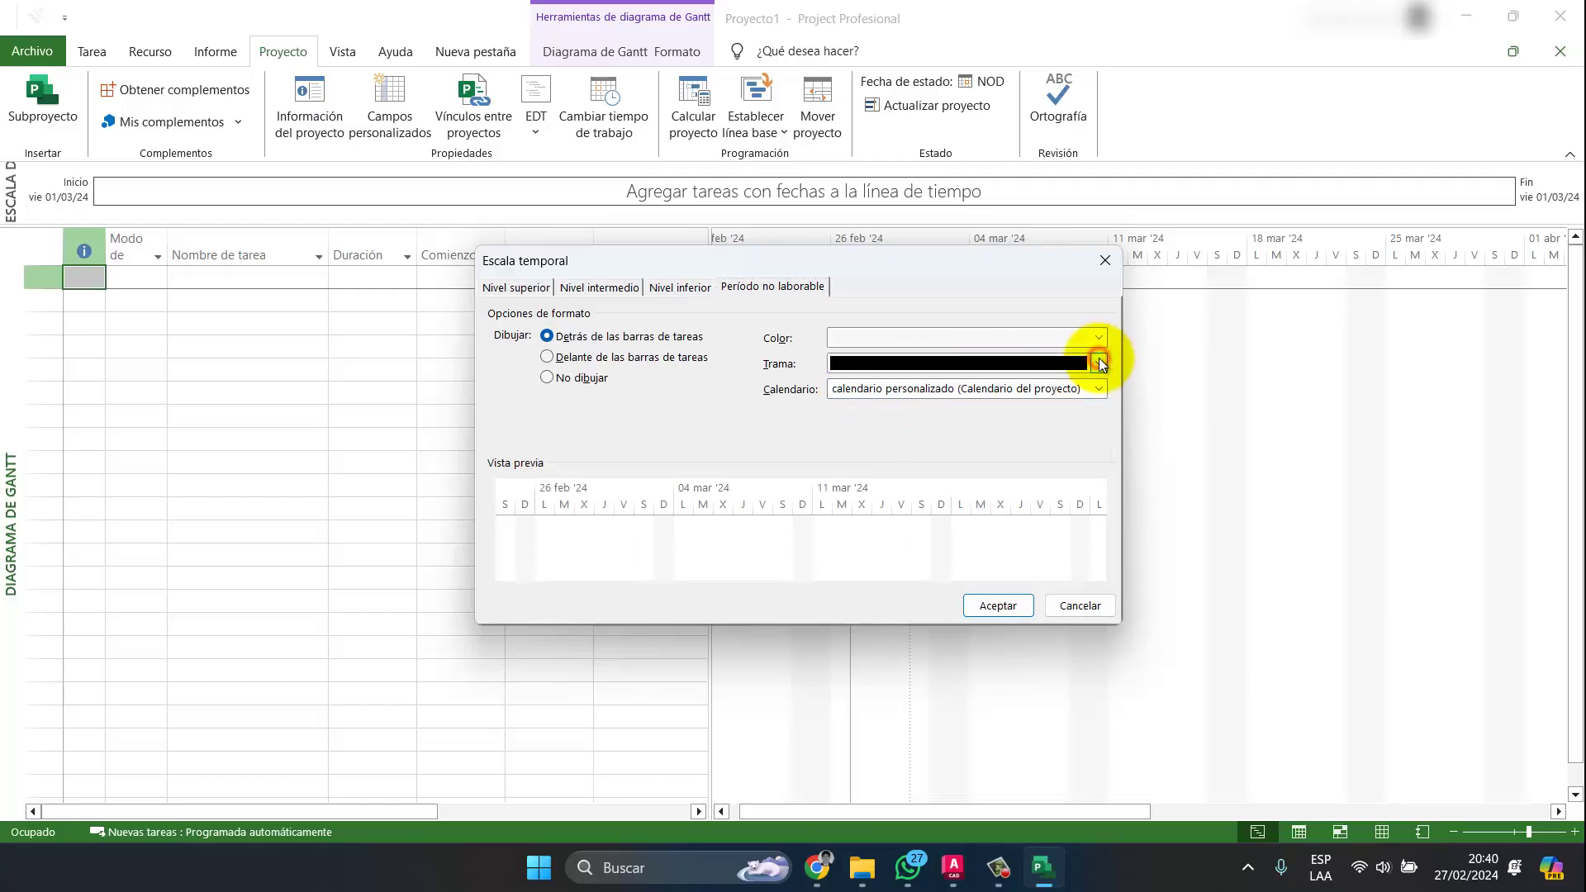
click(974, 418)
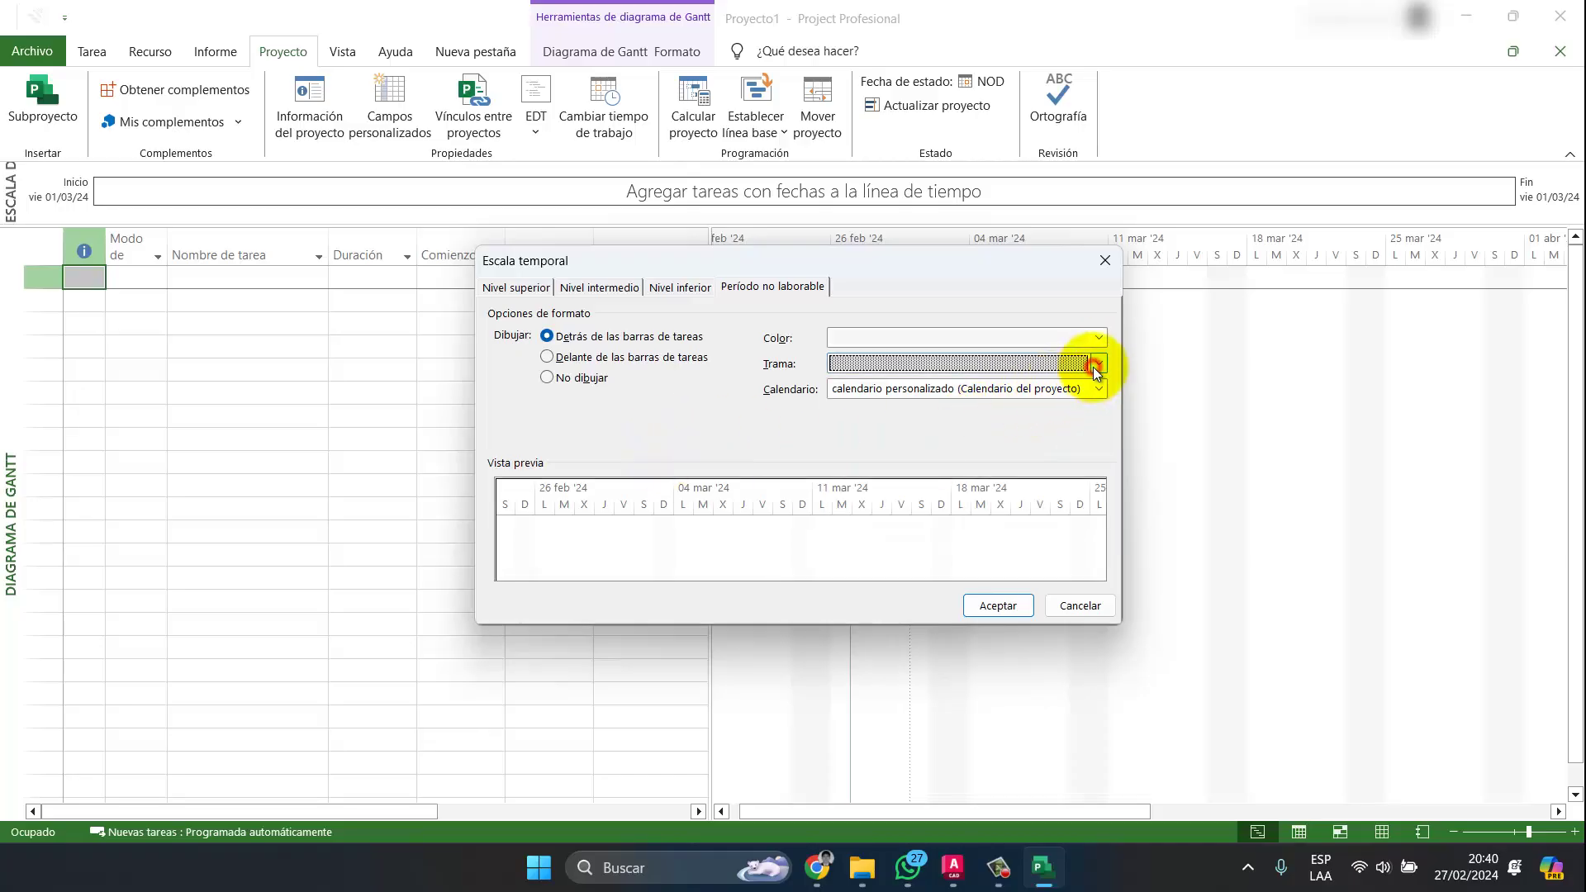
click(1093, 367)
click(964, 439)
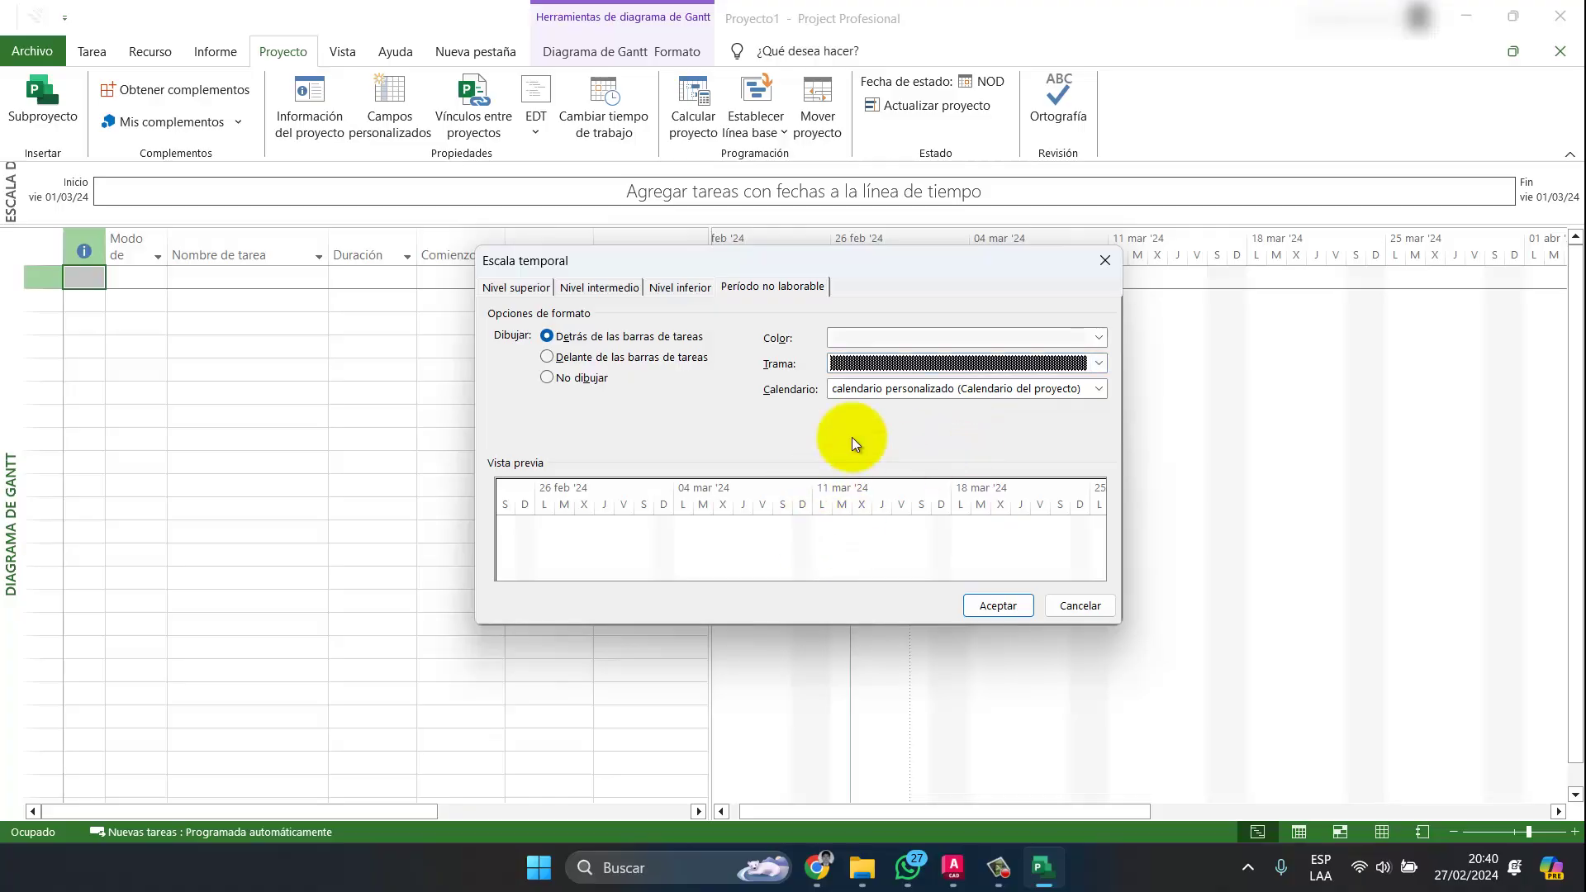
click(878, 337)
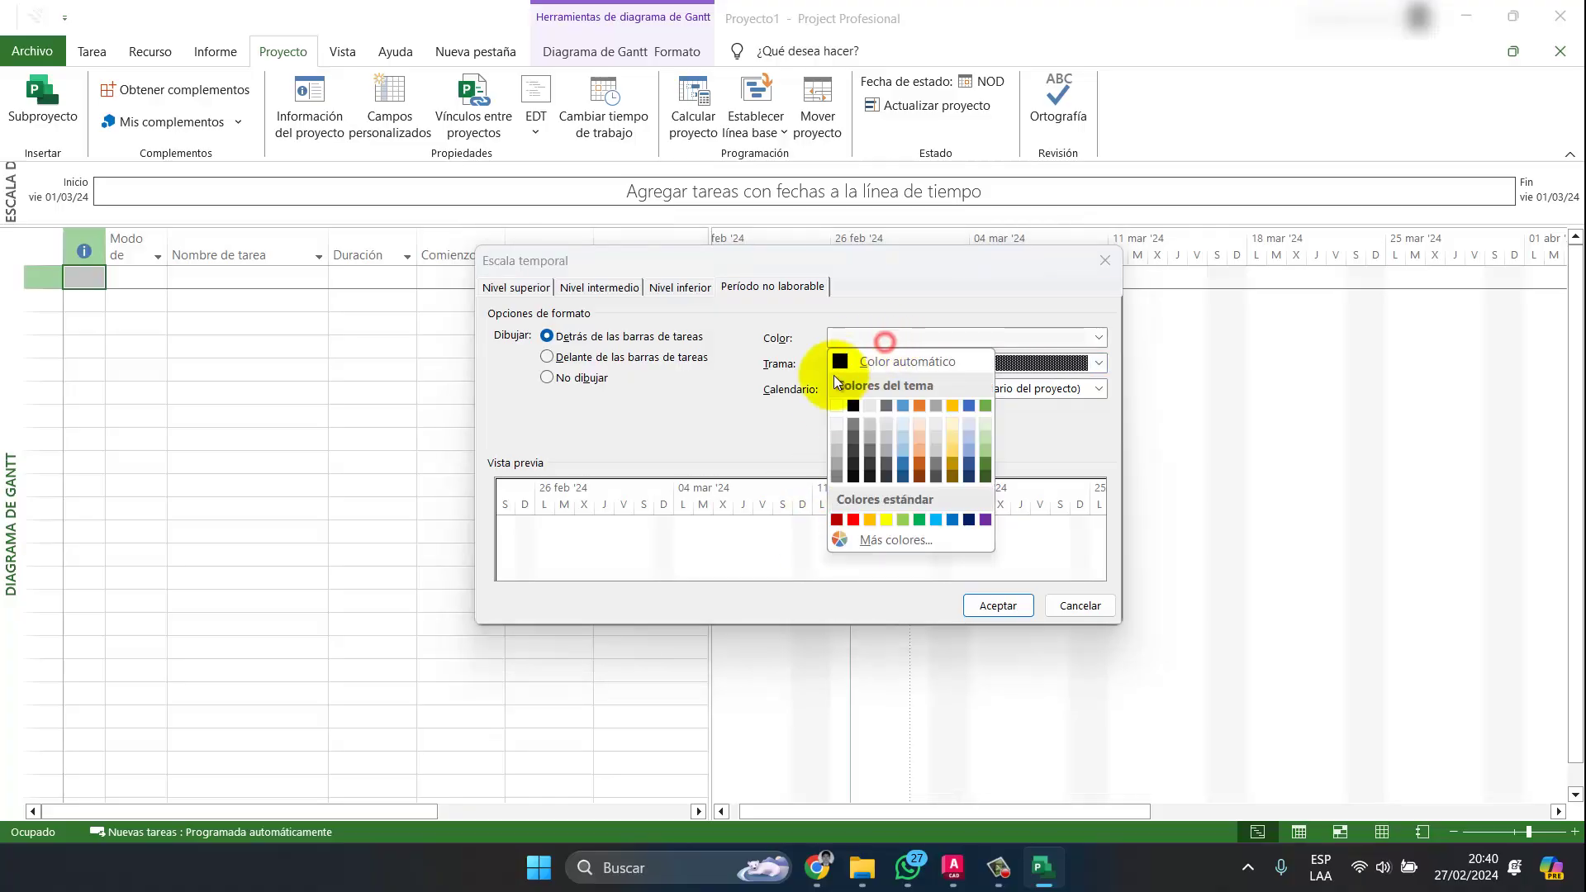
click(853, 520)
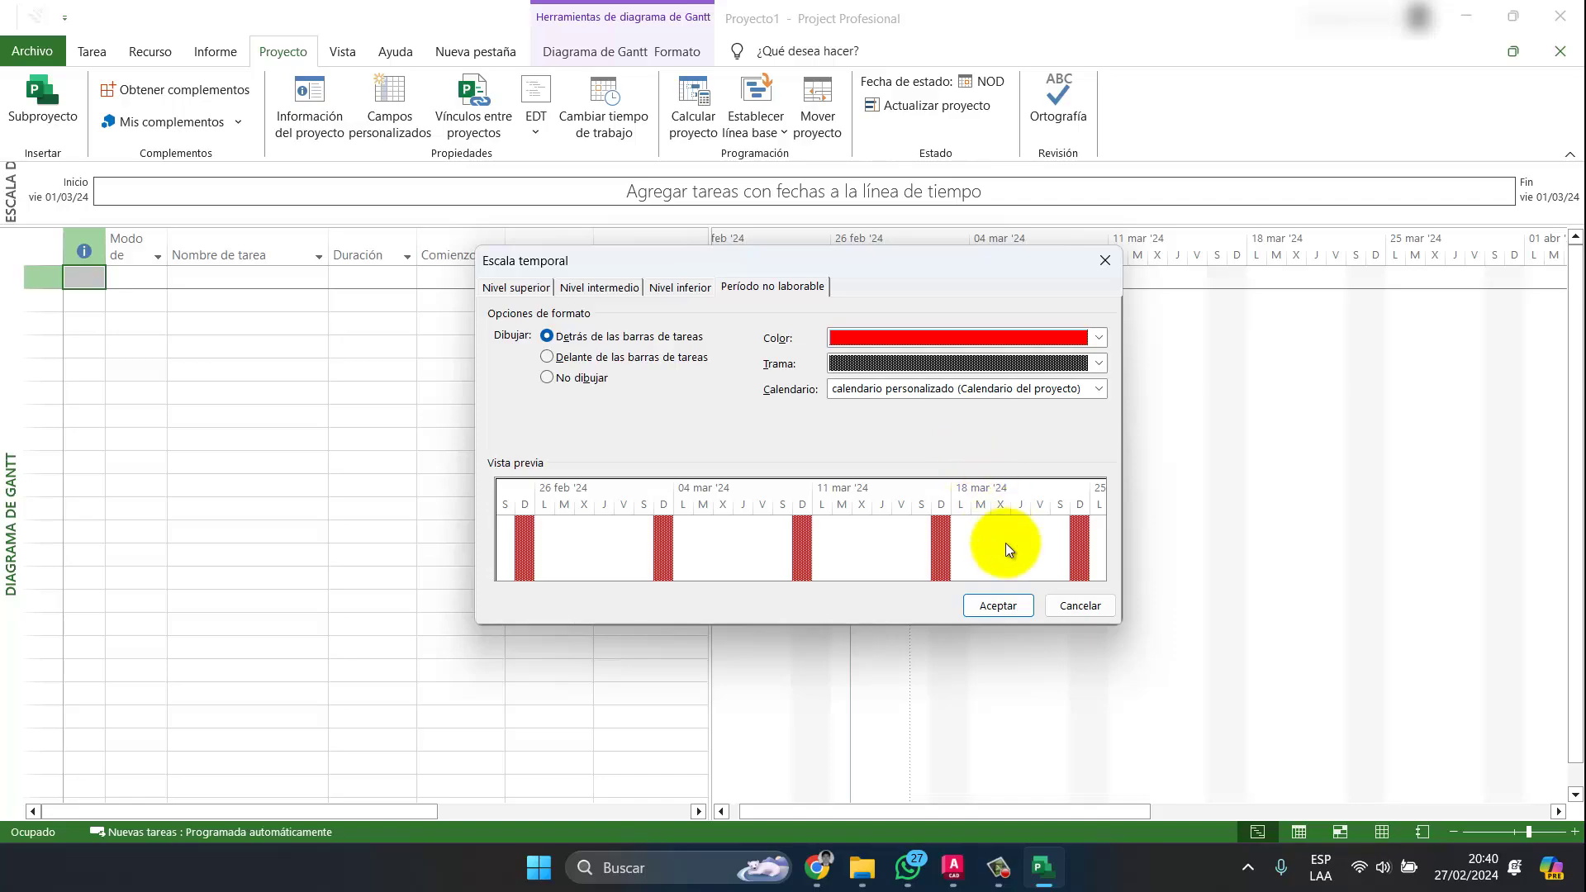
click(995, 611)
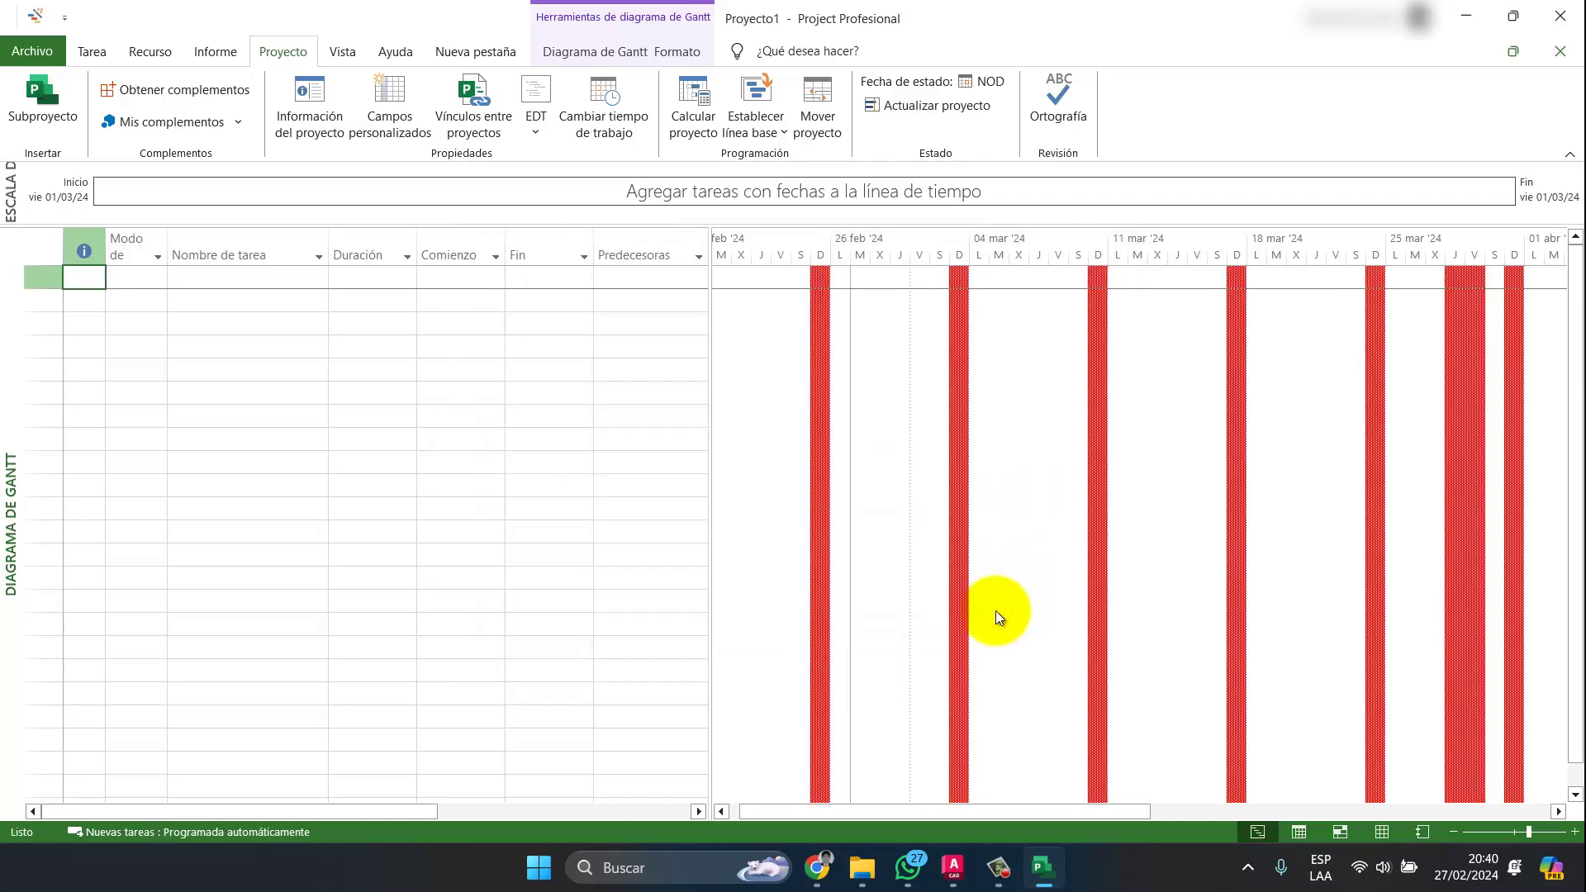